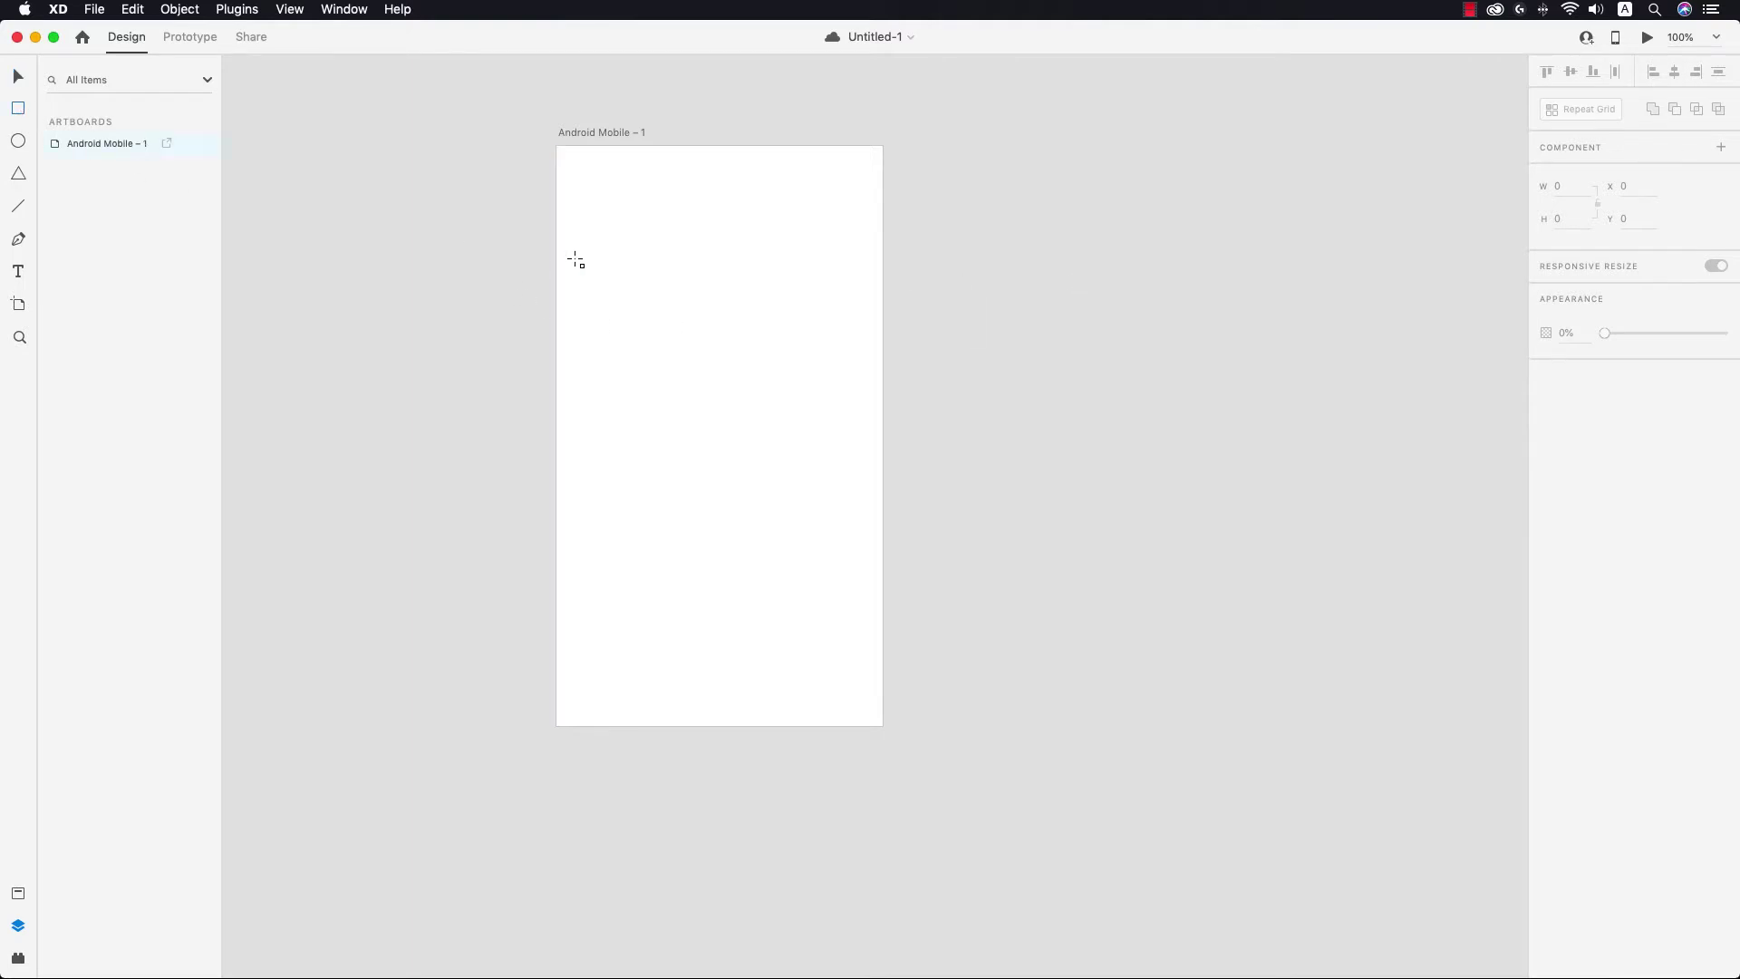
Step: Draw a rectangle about 211 × 278 on the Android Mobile – 1 artboard and fill it with the samosa photo
mouse_move(574, 259)
mouse_down()
mouse_move(730, 493)
mouse_move(763, 509)
mouse_up()
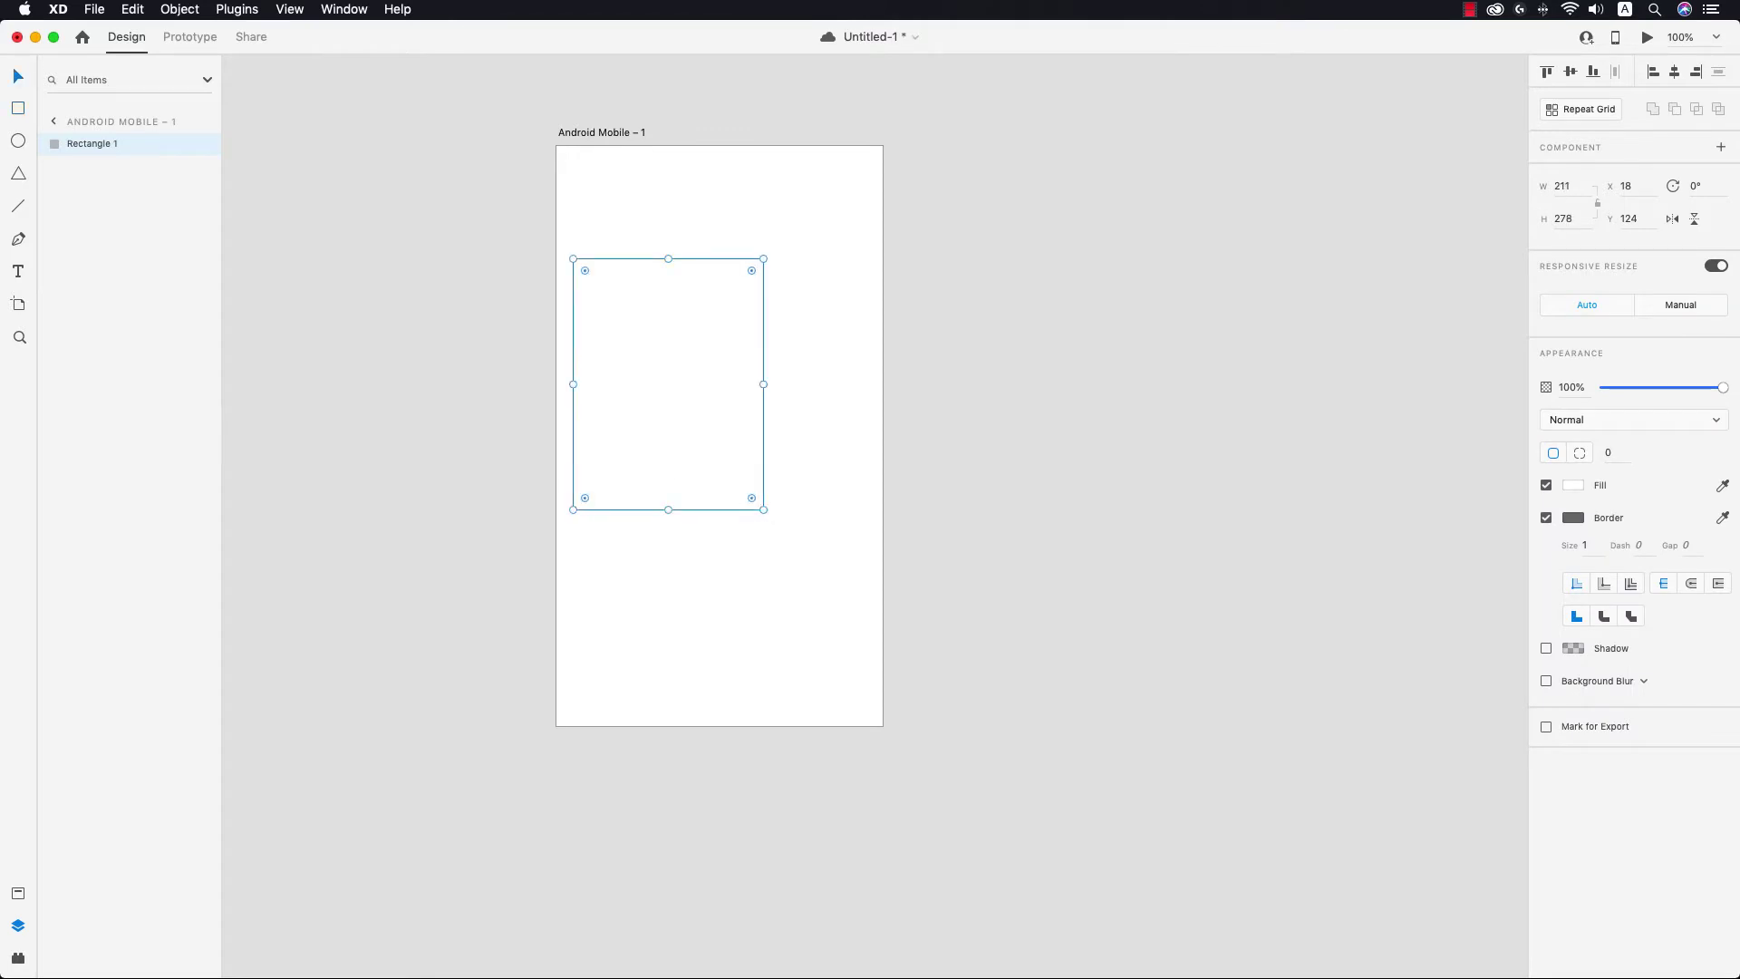
drag(71, 400, 602, 361)
click(720, 602)
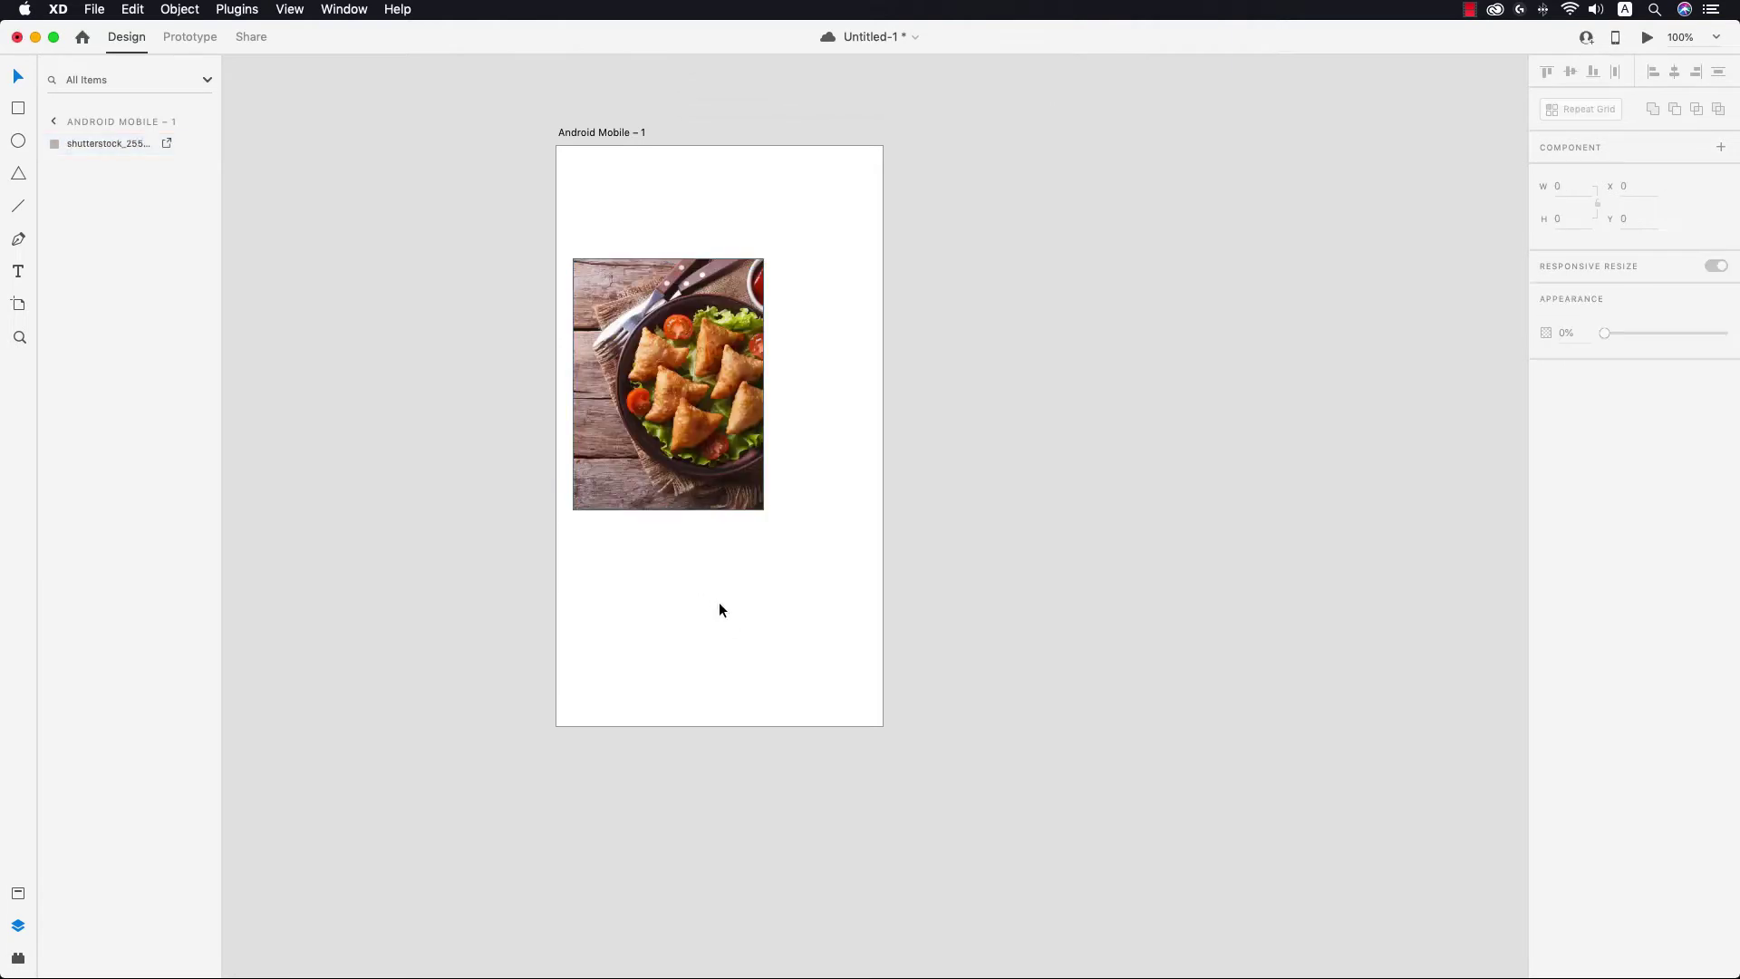
Step: Shift the samosa photo slightly left inside its frame to centre the plate, and remove the frame's border
double_click(703, 432)
drag(714, 395, 697, 401)
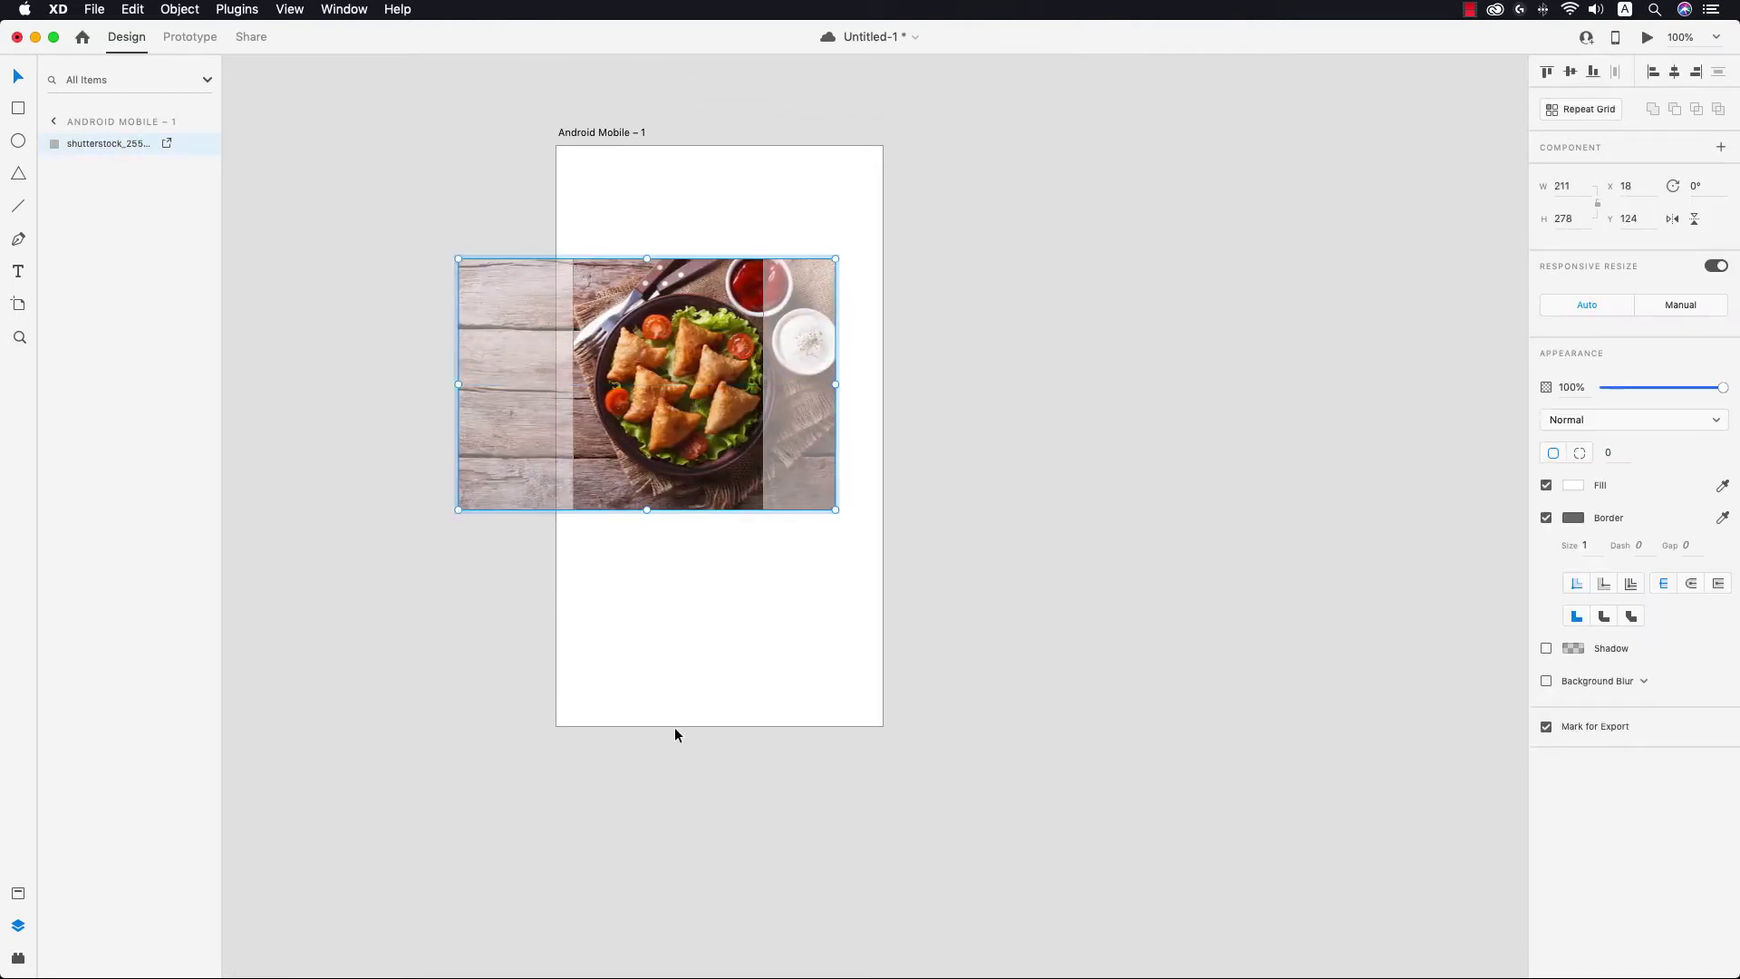
key(Escape)
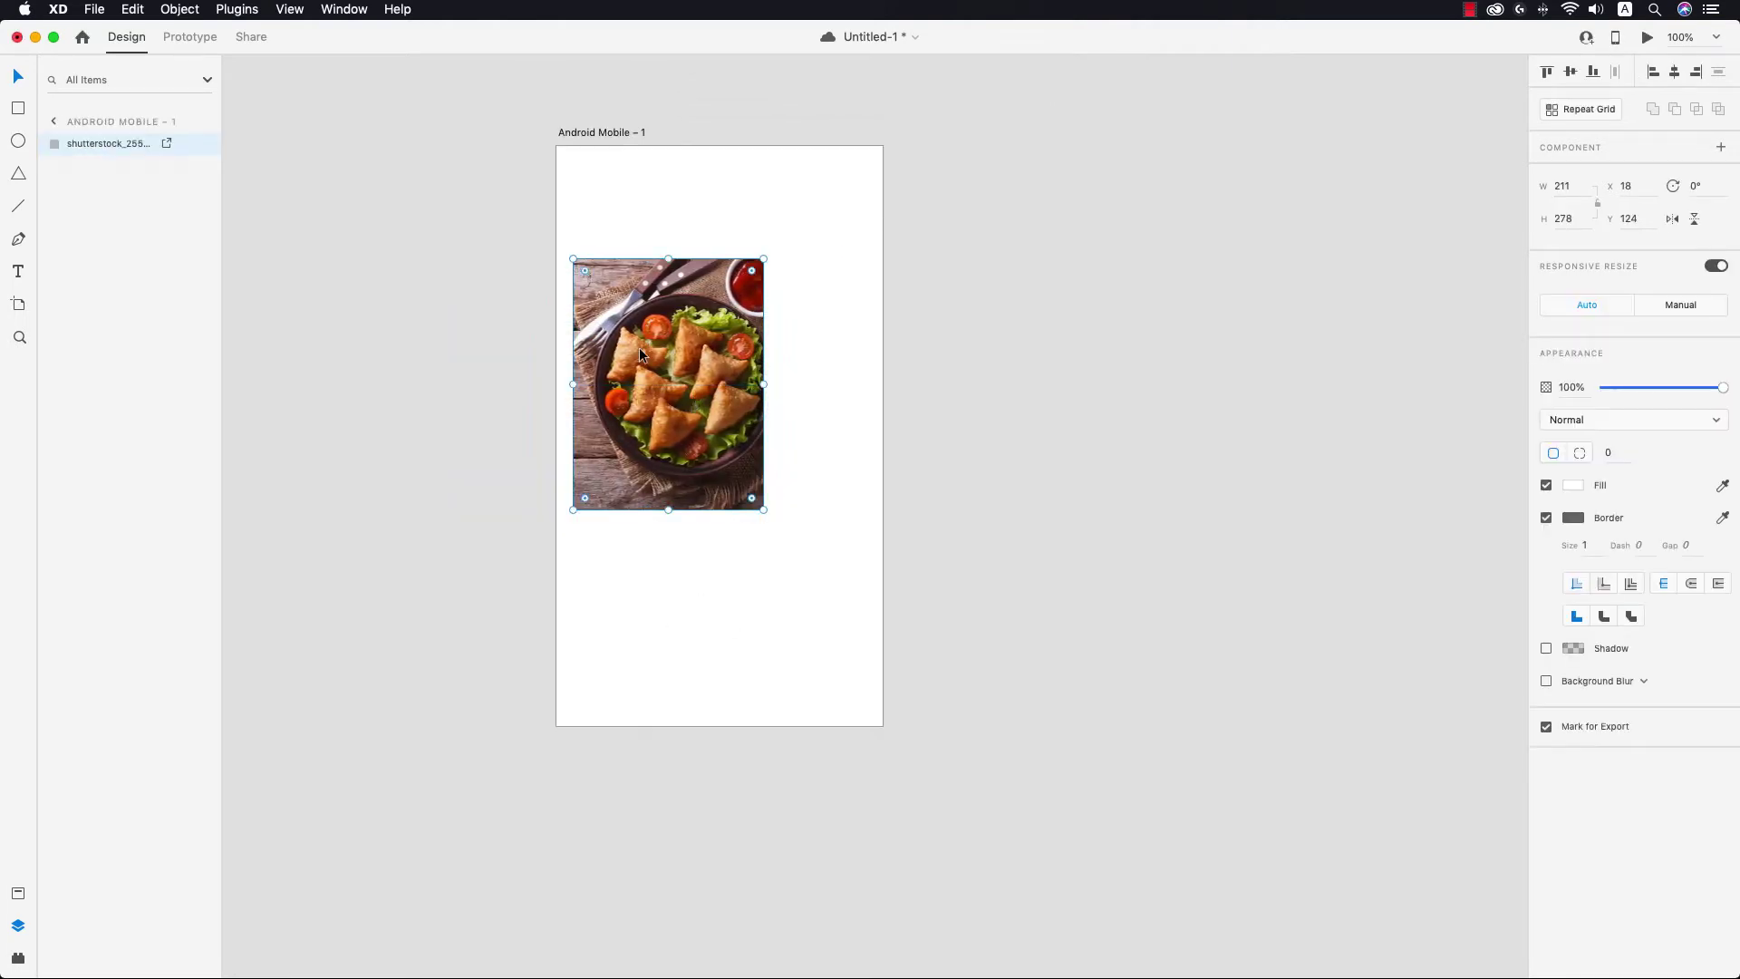
click(1546, 517)
click(710, 570)
Step: Duplicate the samosa photo and place the copy beside it at about X 255, Y 124, running past the artboard's right edge
click(705, 437)
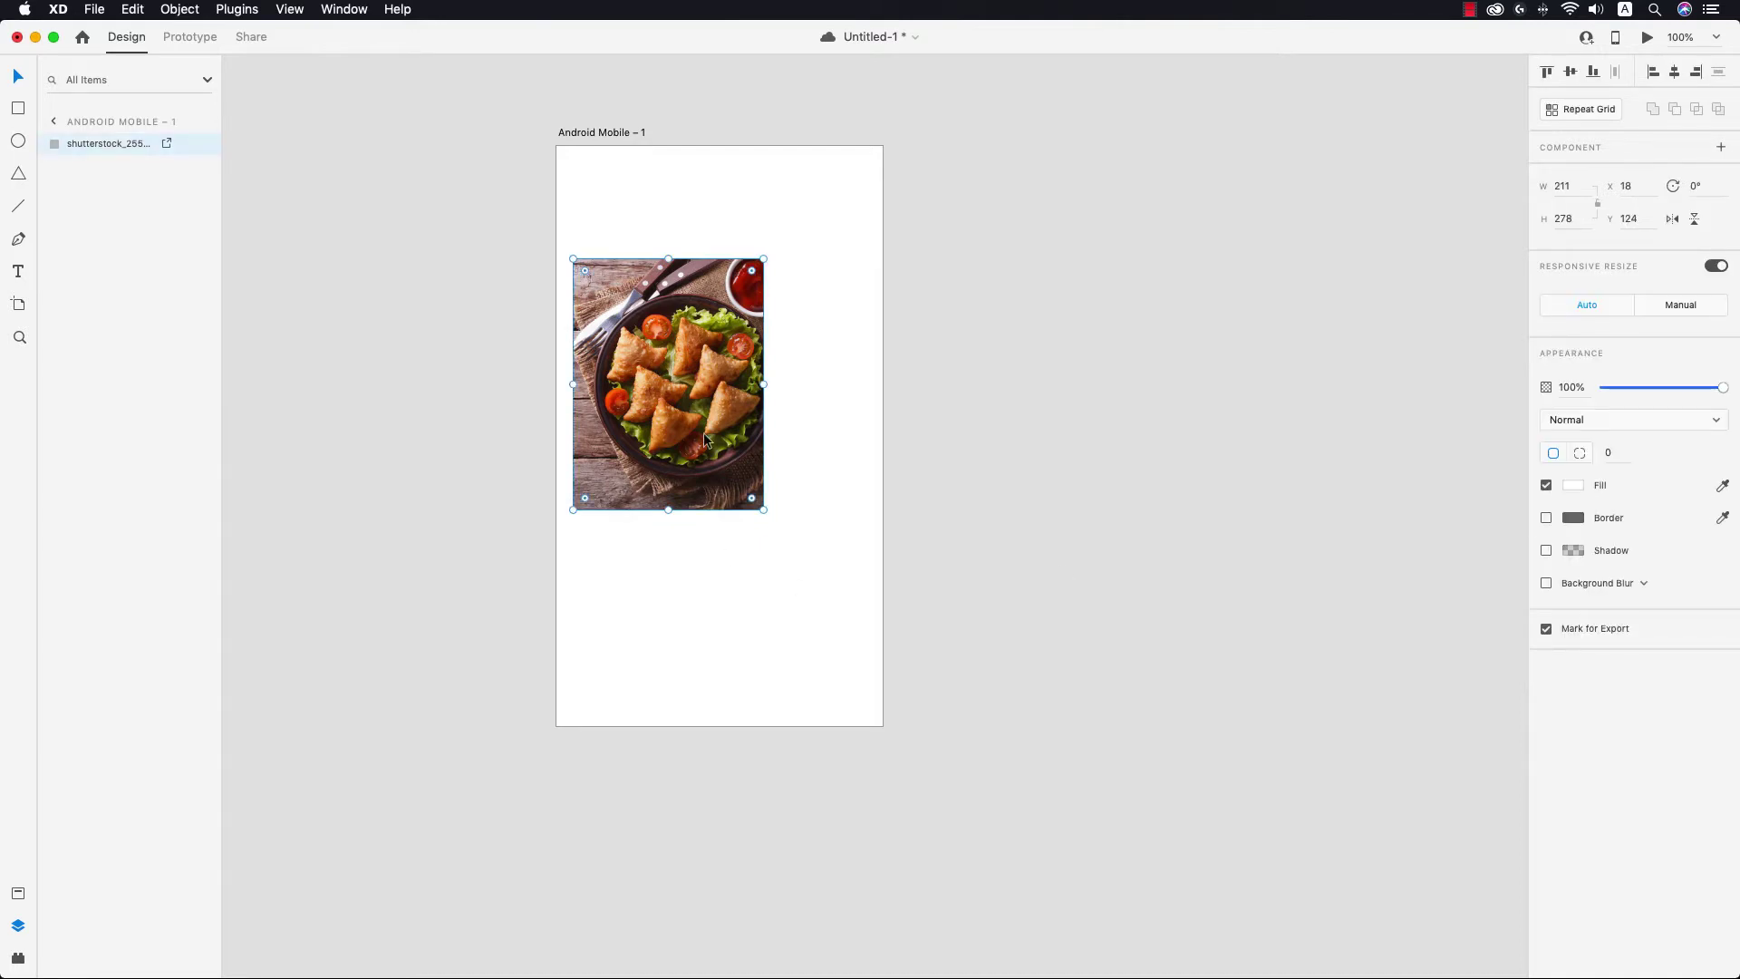
key(super+d)
drag(651, 390, 856, 382)
click(737, 667)
click(840, 458)
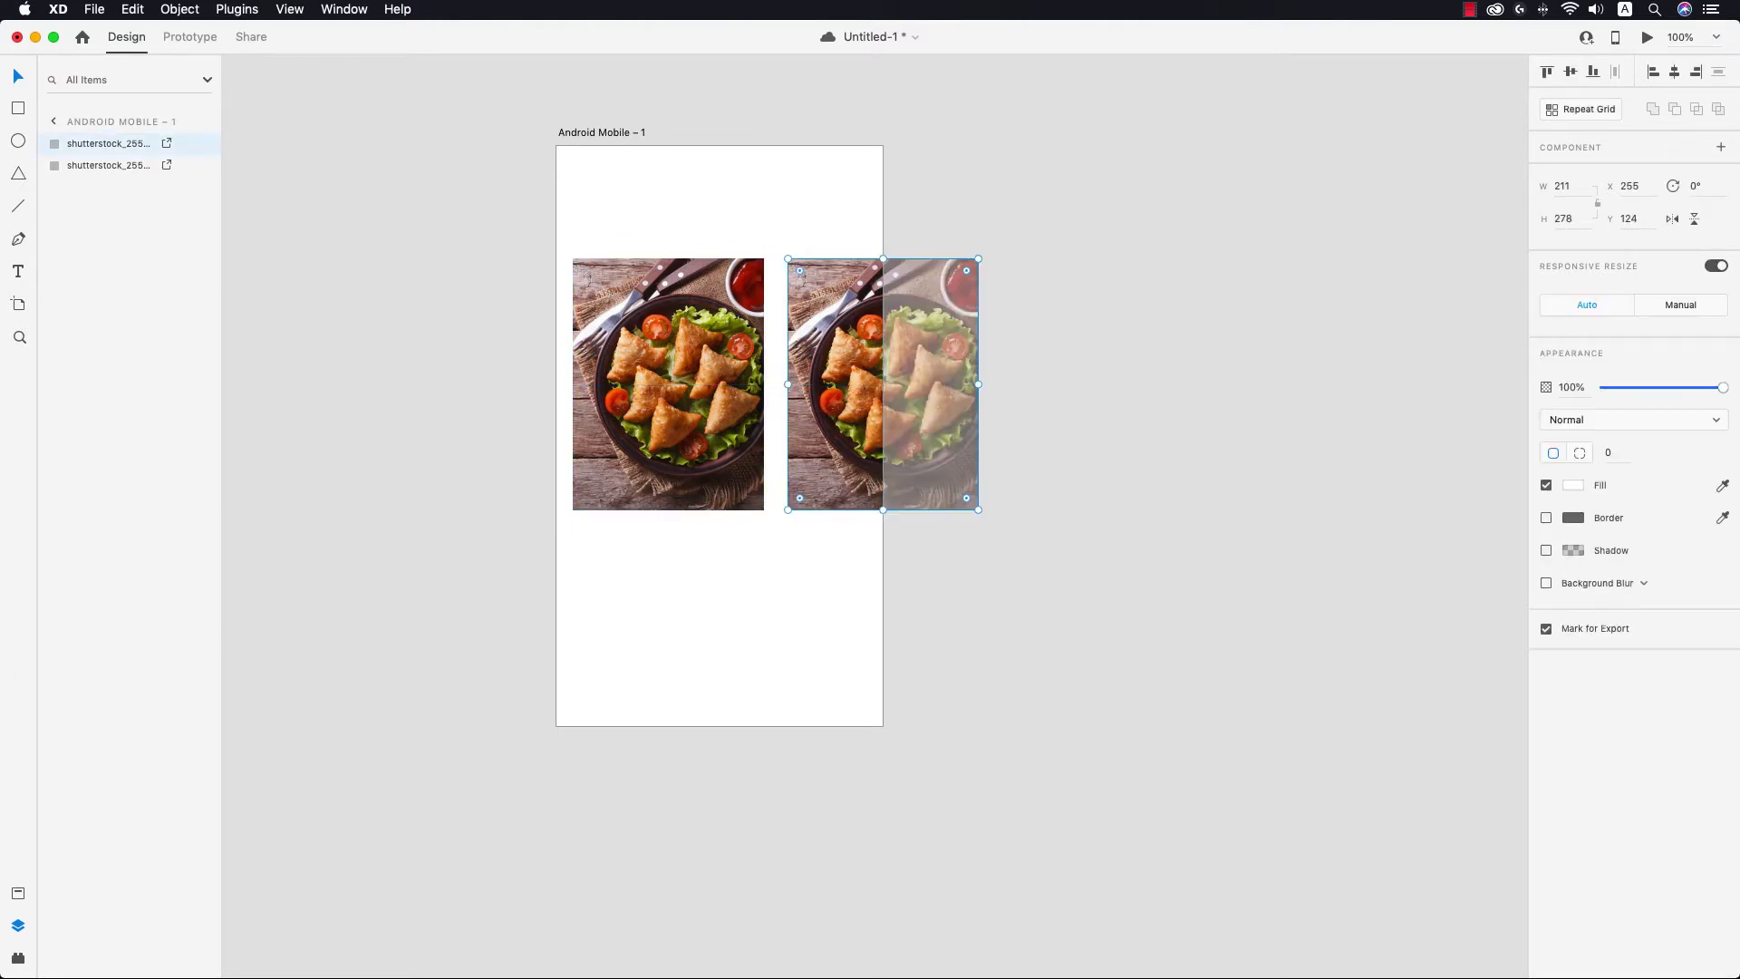
Step: Replace the picture in the duplicated frame with the spring roll photo
drag(507, 440, 846, 398)
double_click(845, 399)
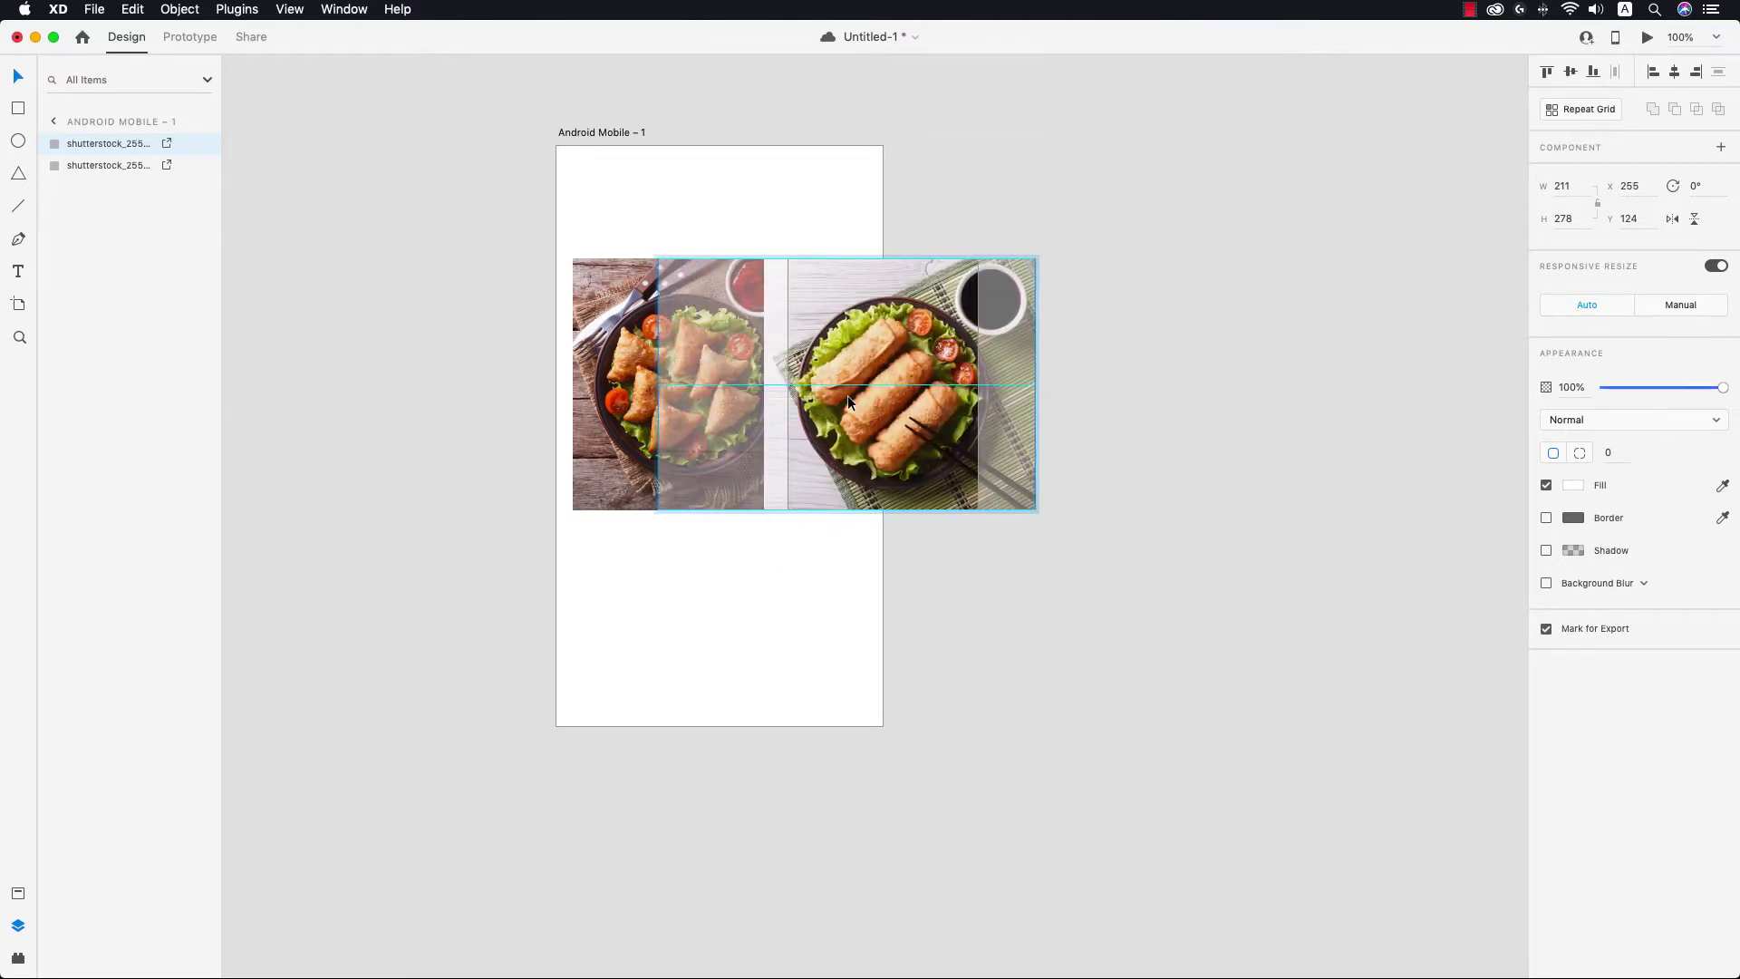
click(656, 644)
scroll(692, 629, right, 2)
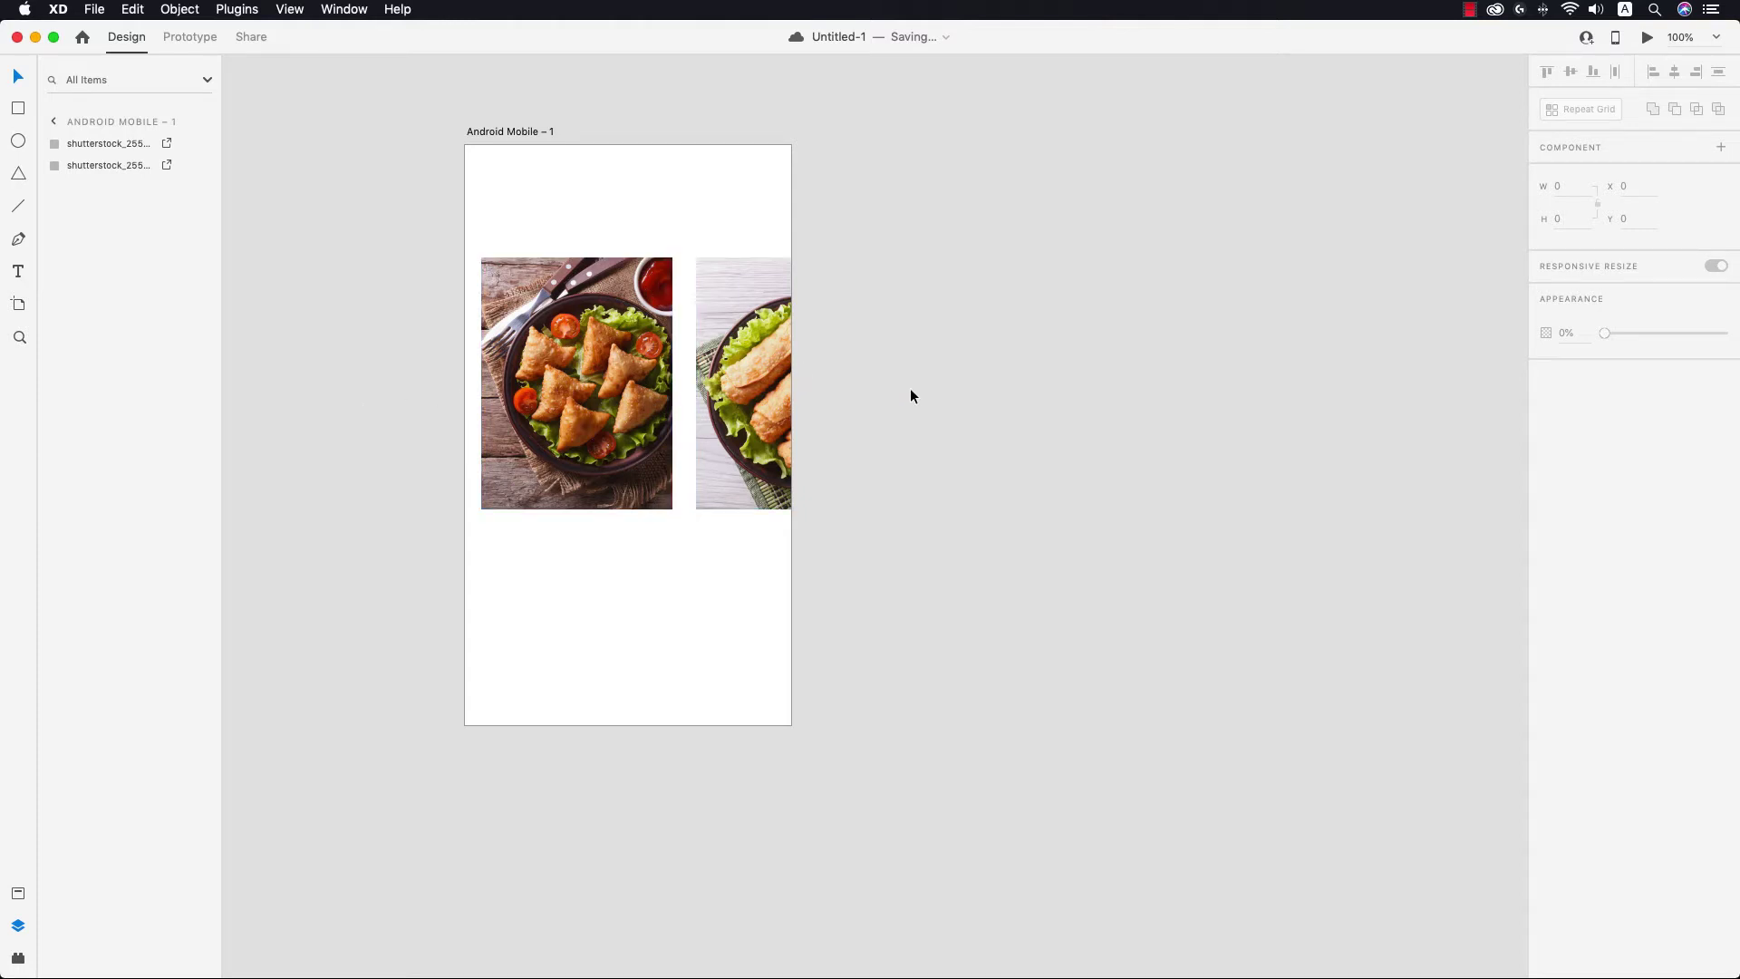
Step: Duplicate the Android Mobile – 1 artboard and place the copy to its right with a wide gap
click(510, 132)
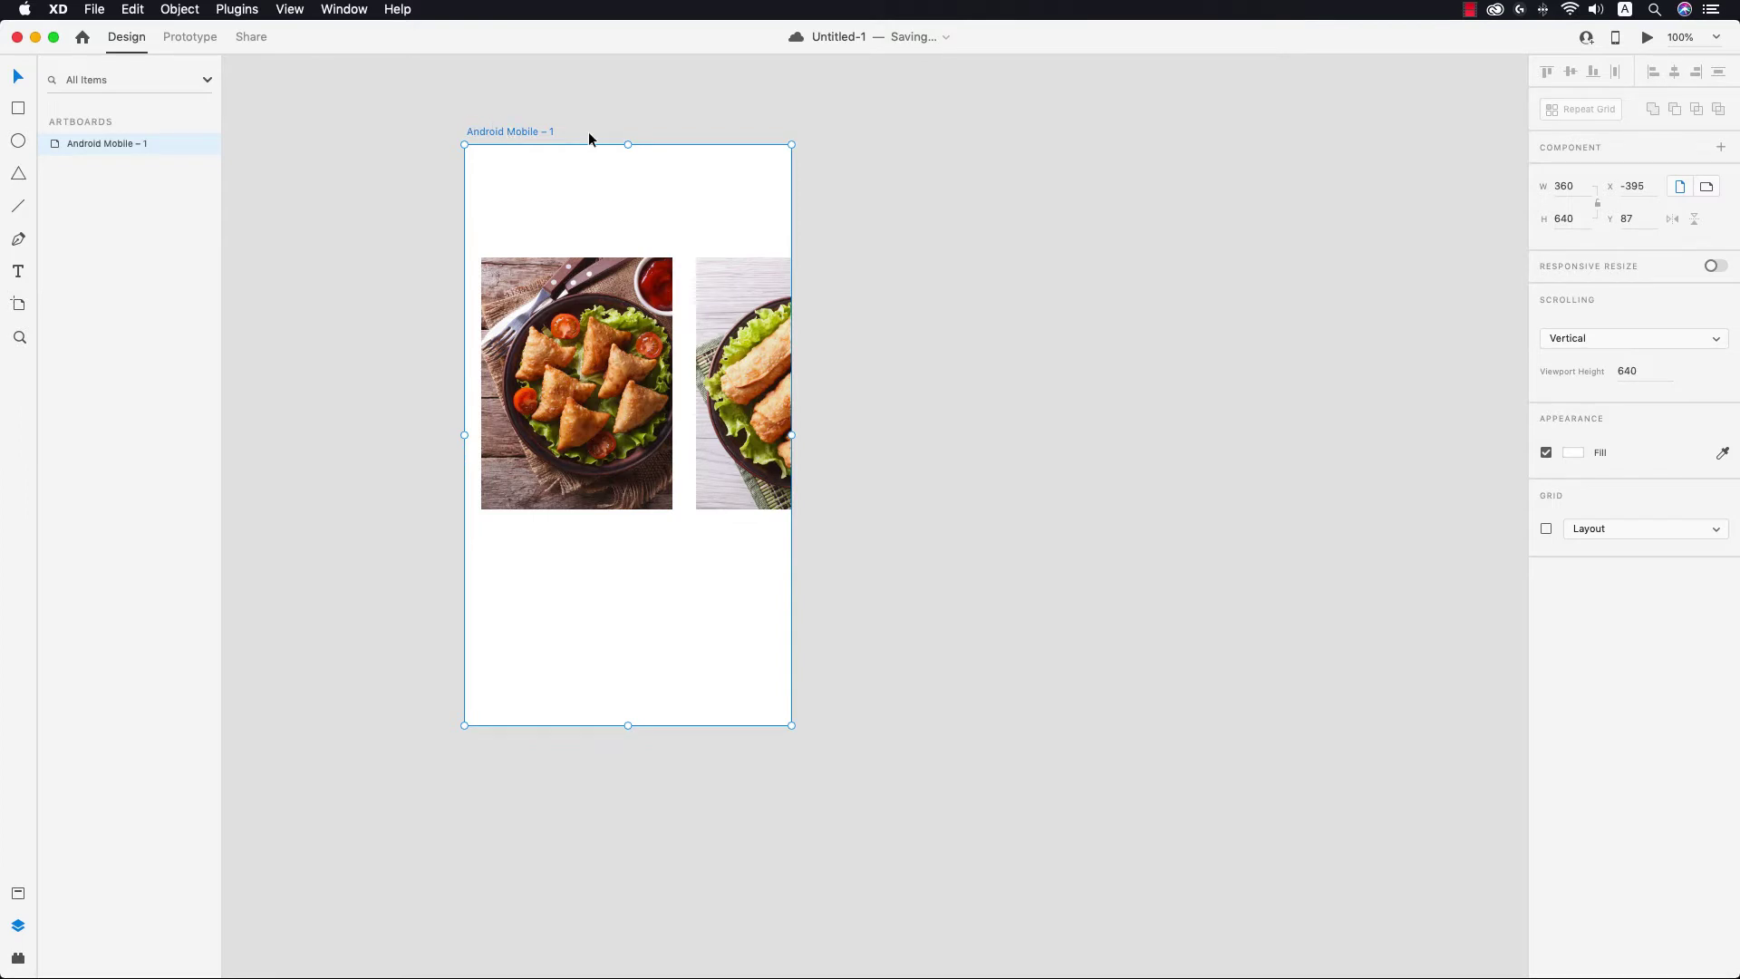
key(super+d)
drag(911, 134, 1062, 135)
Step: Shift both photos on Android Mobile – 2 left by 170 px, placing the samosa photo at X -152
drag(1051, 203, 1345, 569)
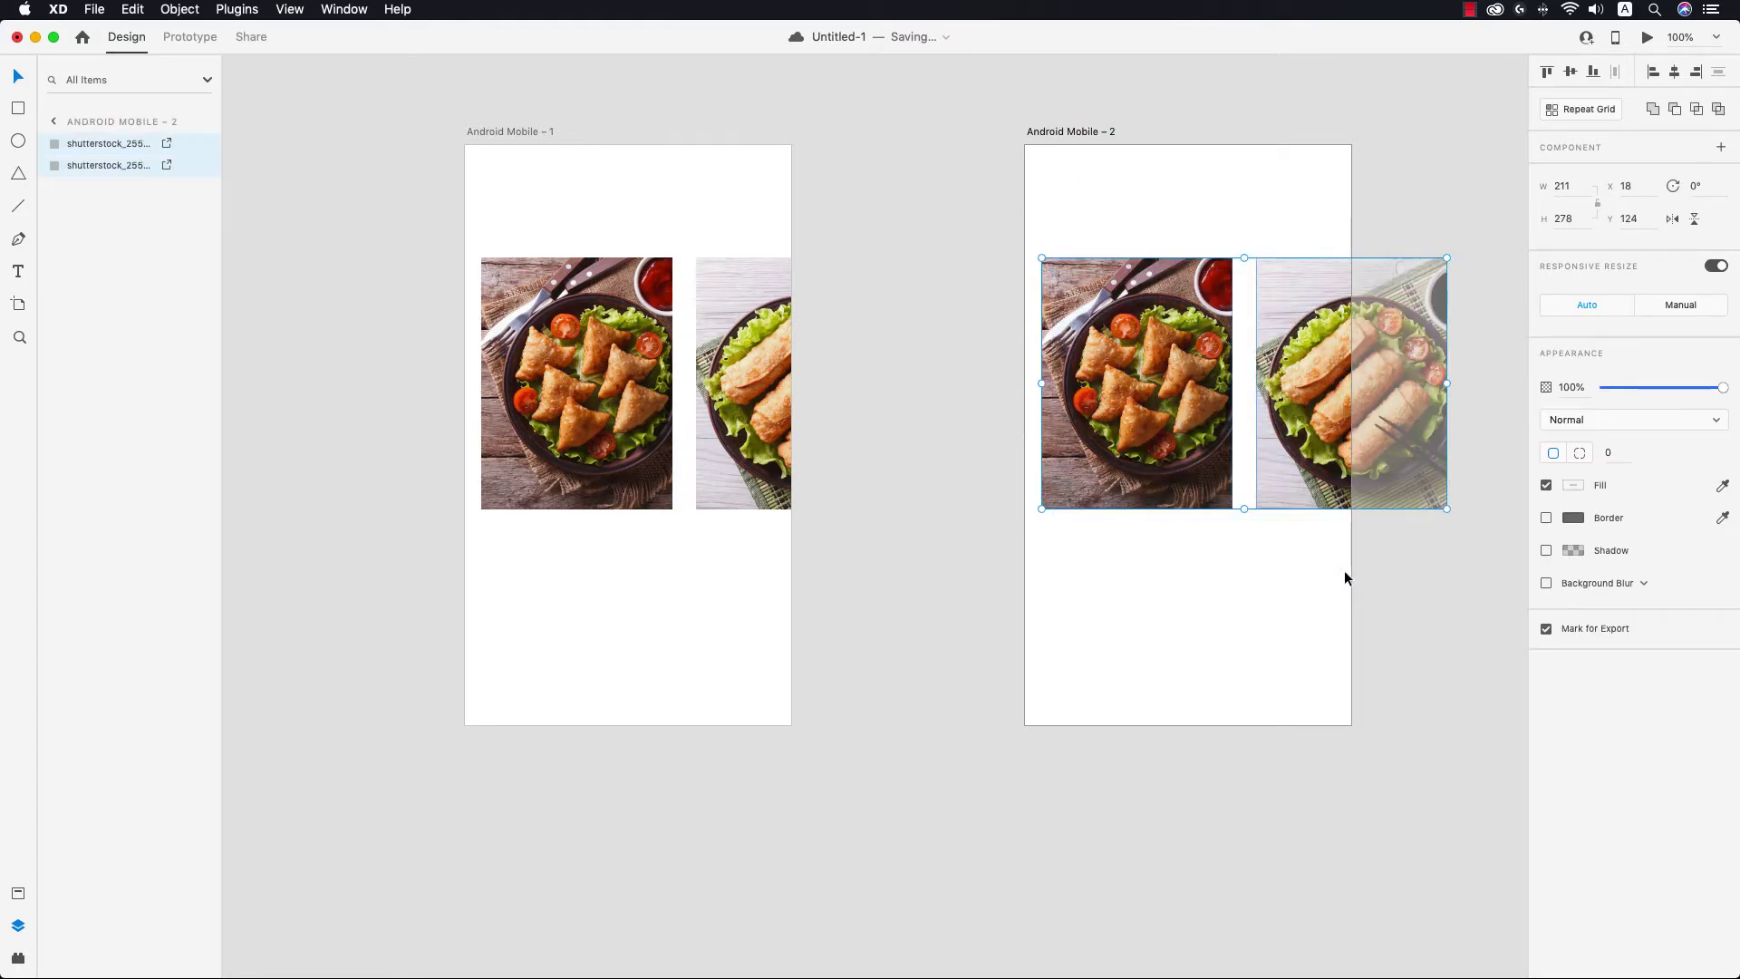
key(shift+Left)
key(shift+Left)
key(shift+Left)
key(shift+Left)
key(shift+Left)
key(shift+Left)
key(shift+Left)
key(shift+Left)
key(shift+Left)
key(shift+Left)
key(shift+Left)
key(shift+Left)
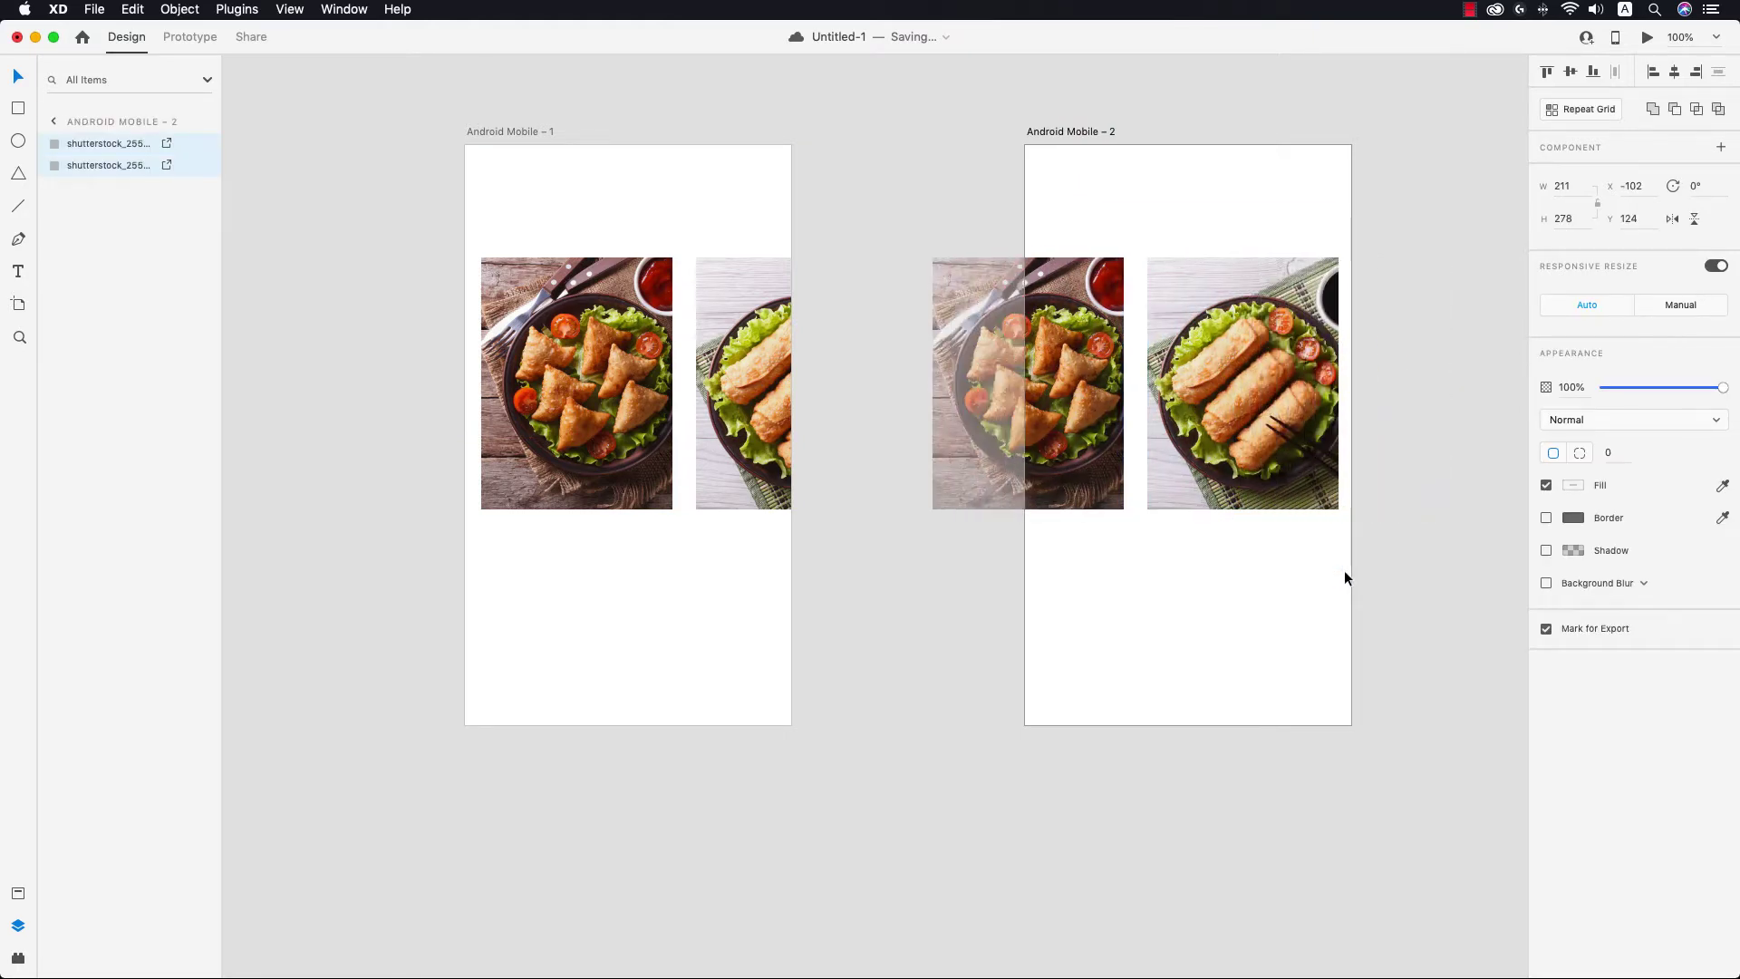
key(shift+Left)
key(shift+Left)
key(shift+Left)
key(shift+Left)
key(shift+Left)
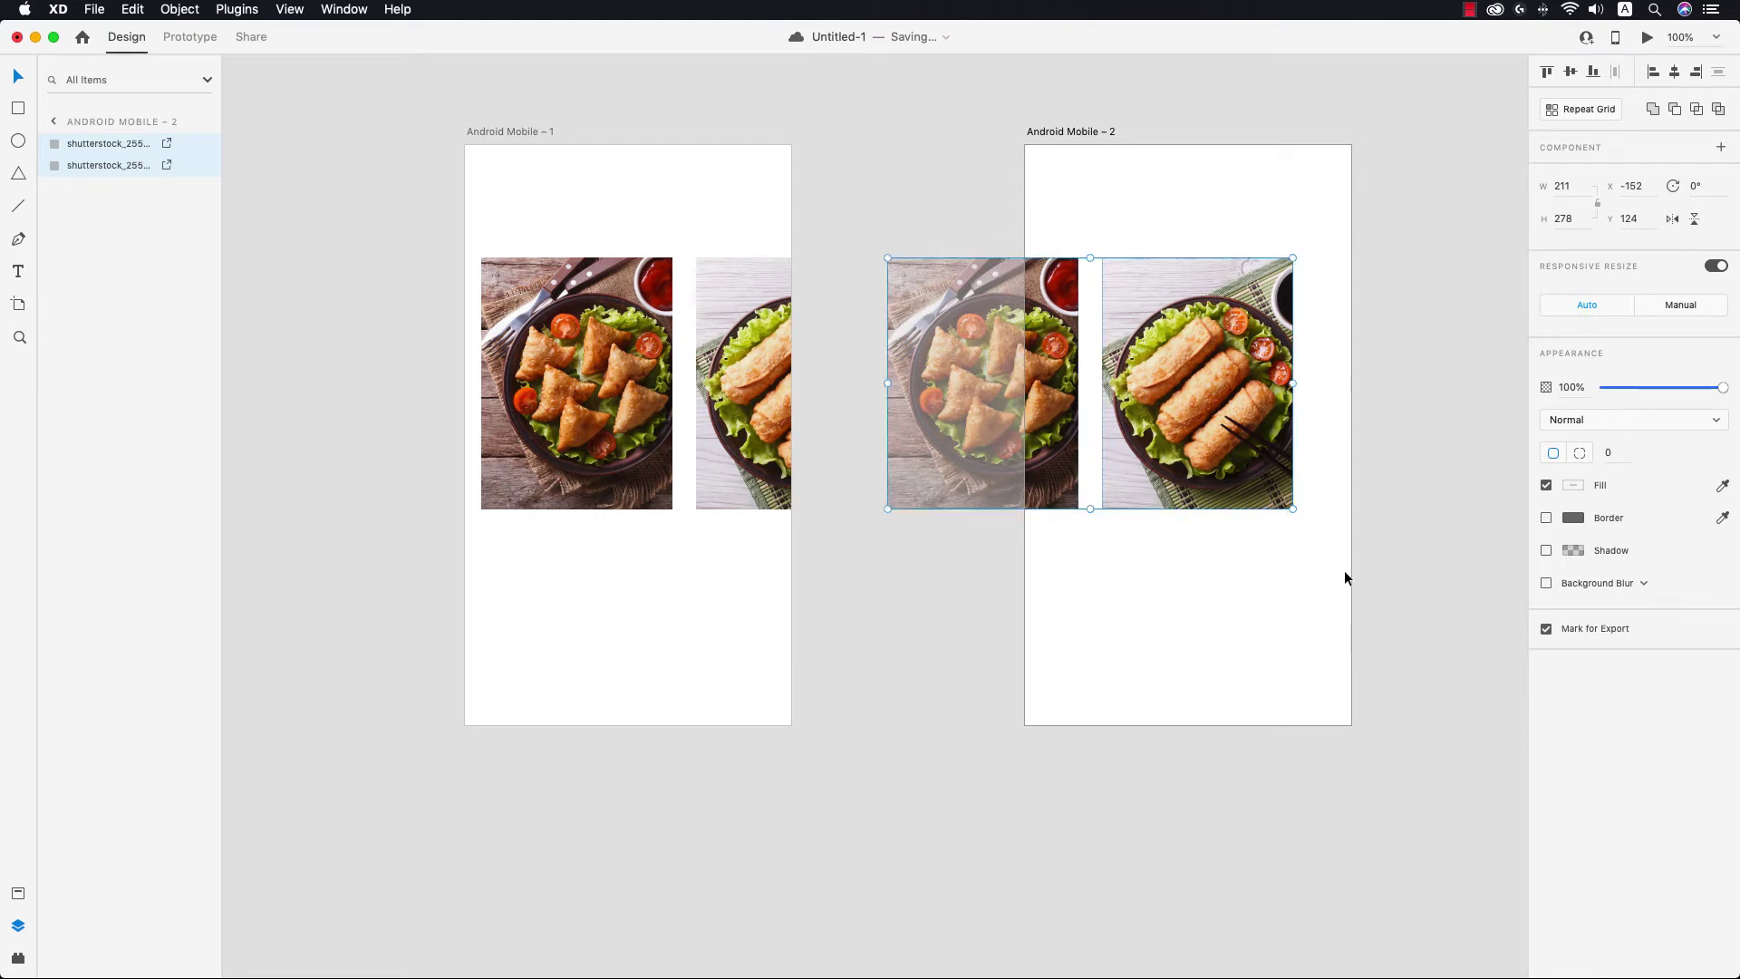
click(613, 83)
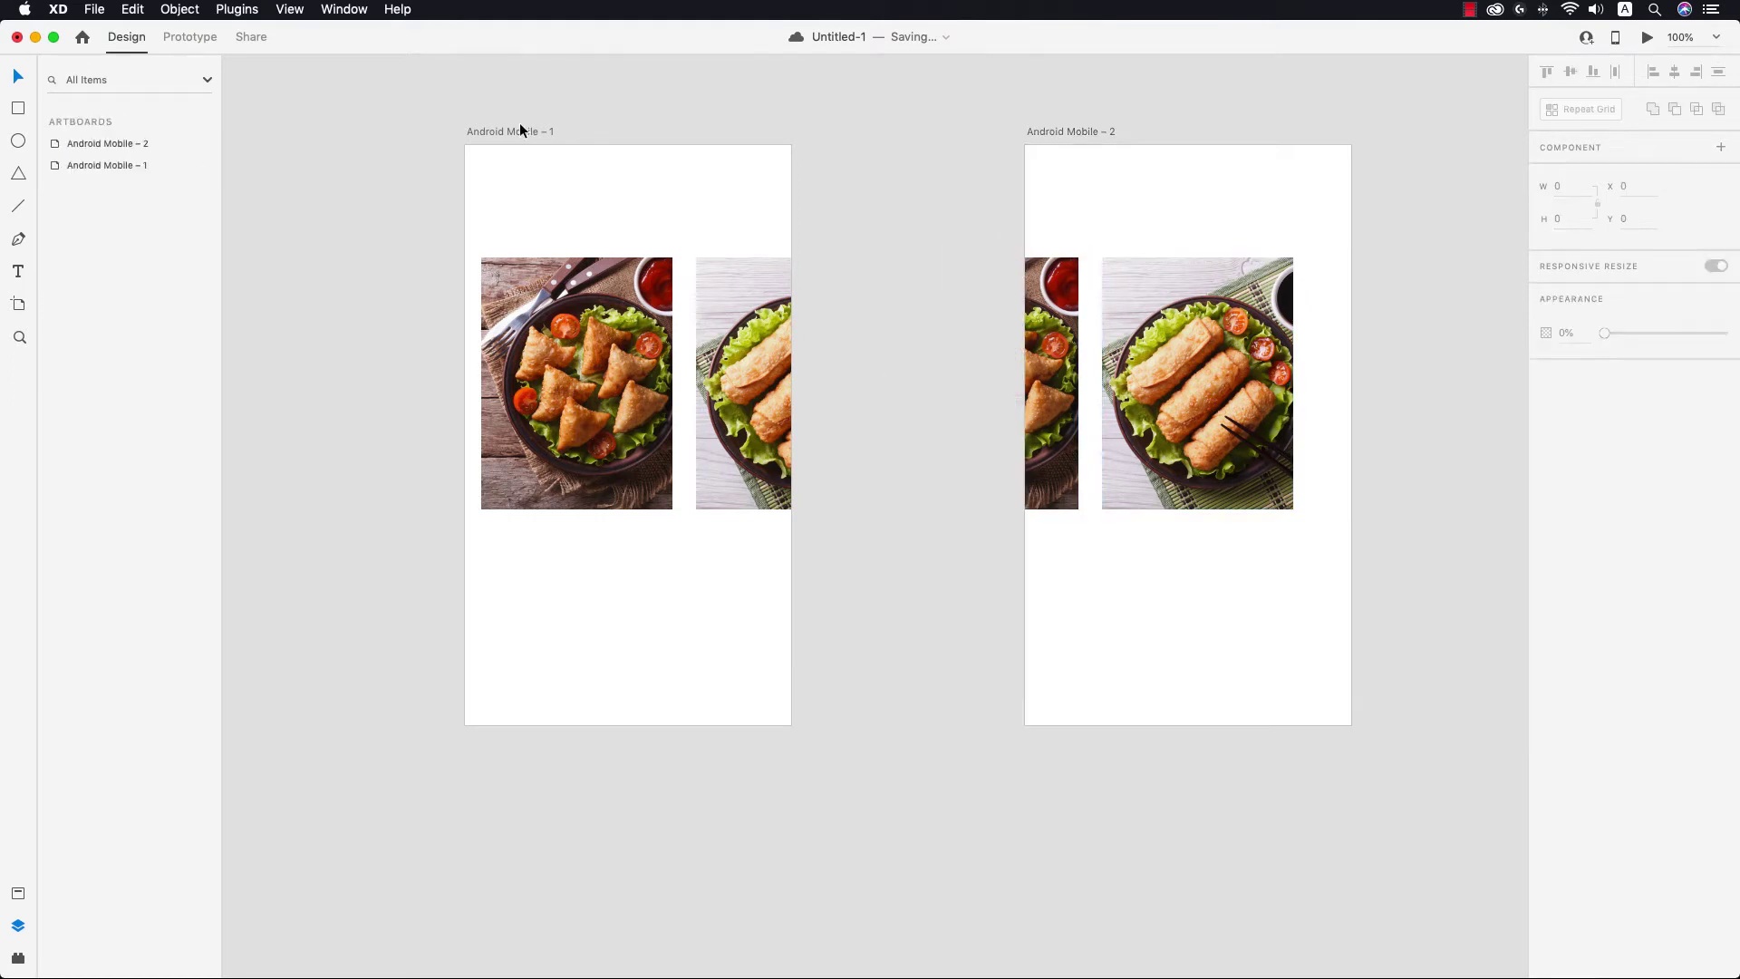
Step: In Prototype mode, link the samosa photo on Android Mobile – 1 to Android Mobile – 2 with a Drag trigger and Auto-Animate action
click(504, 127)
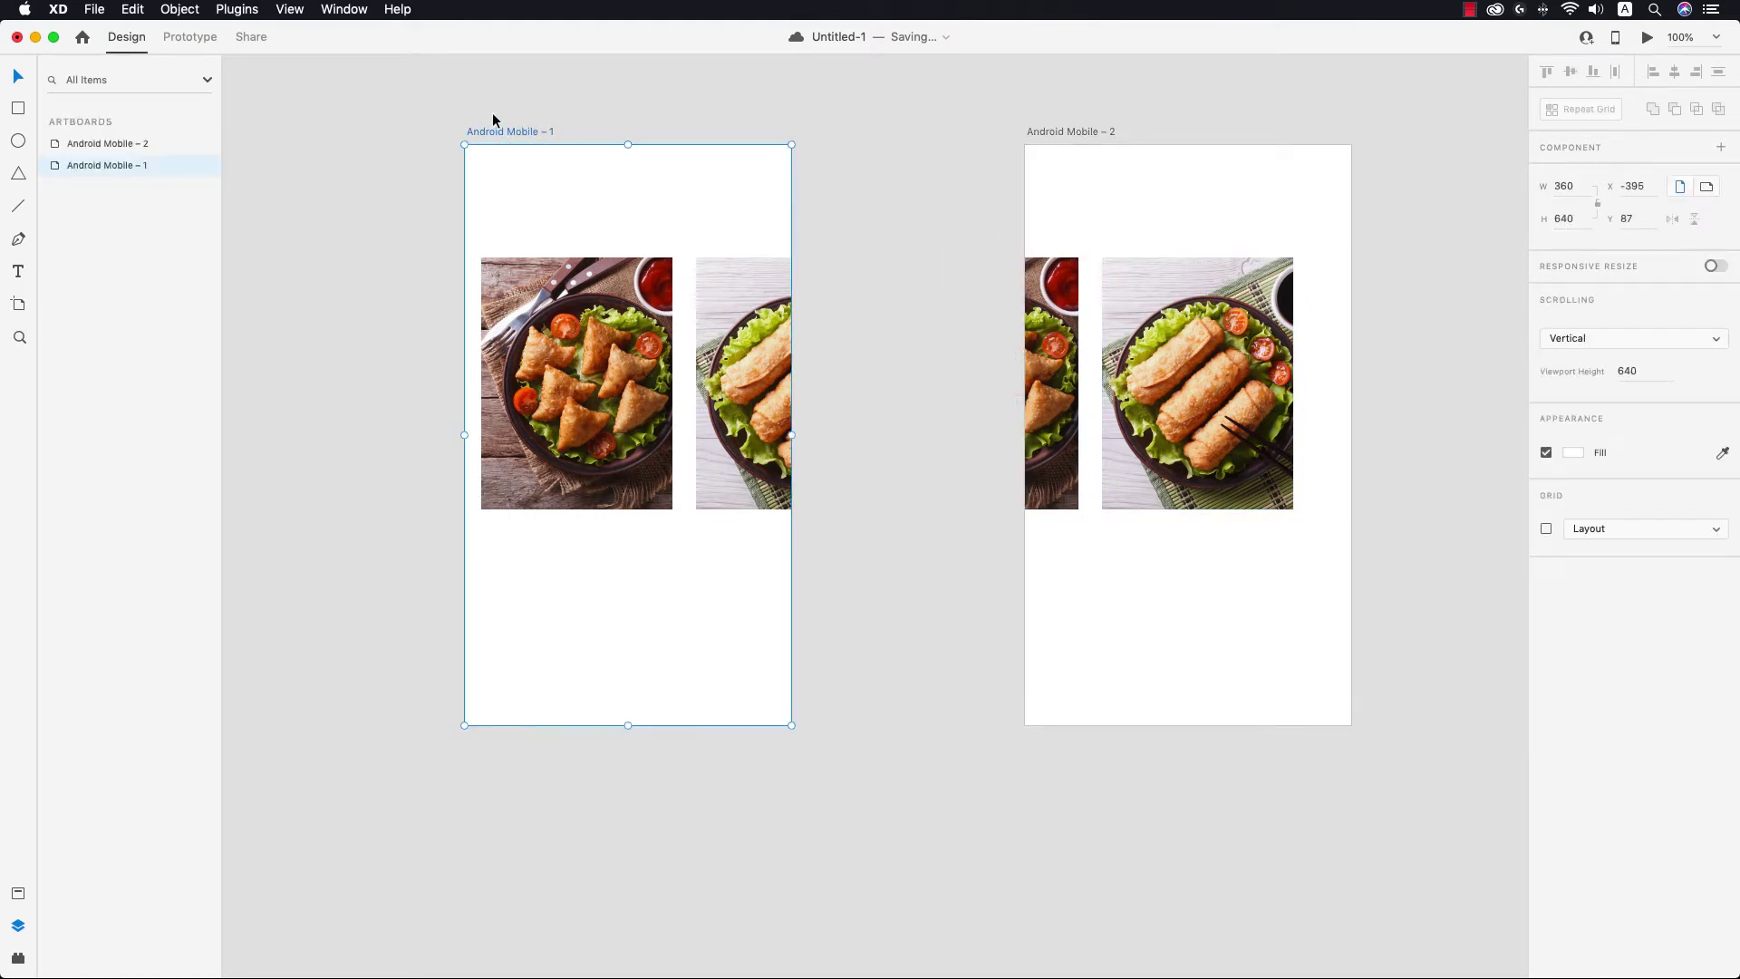
click(192, 40)
click(841, 195)
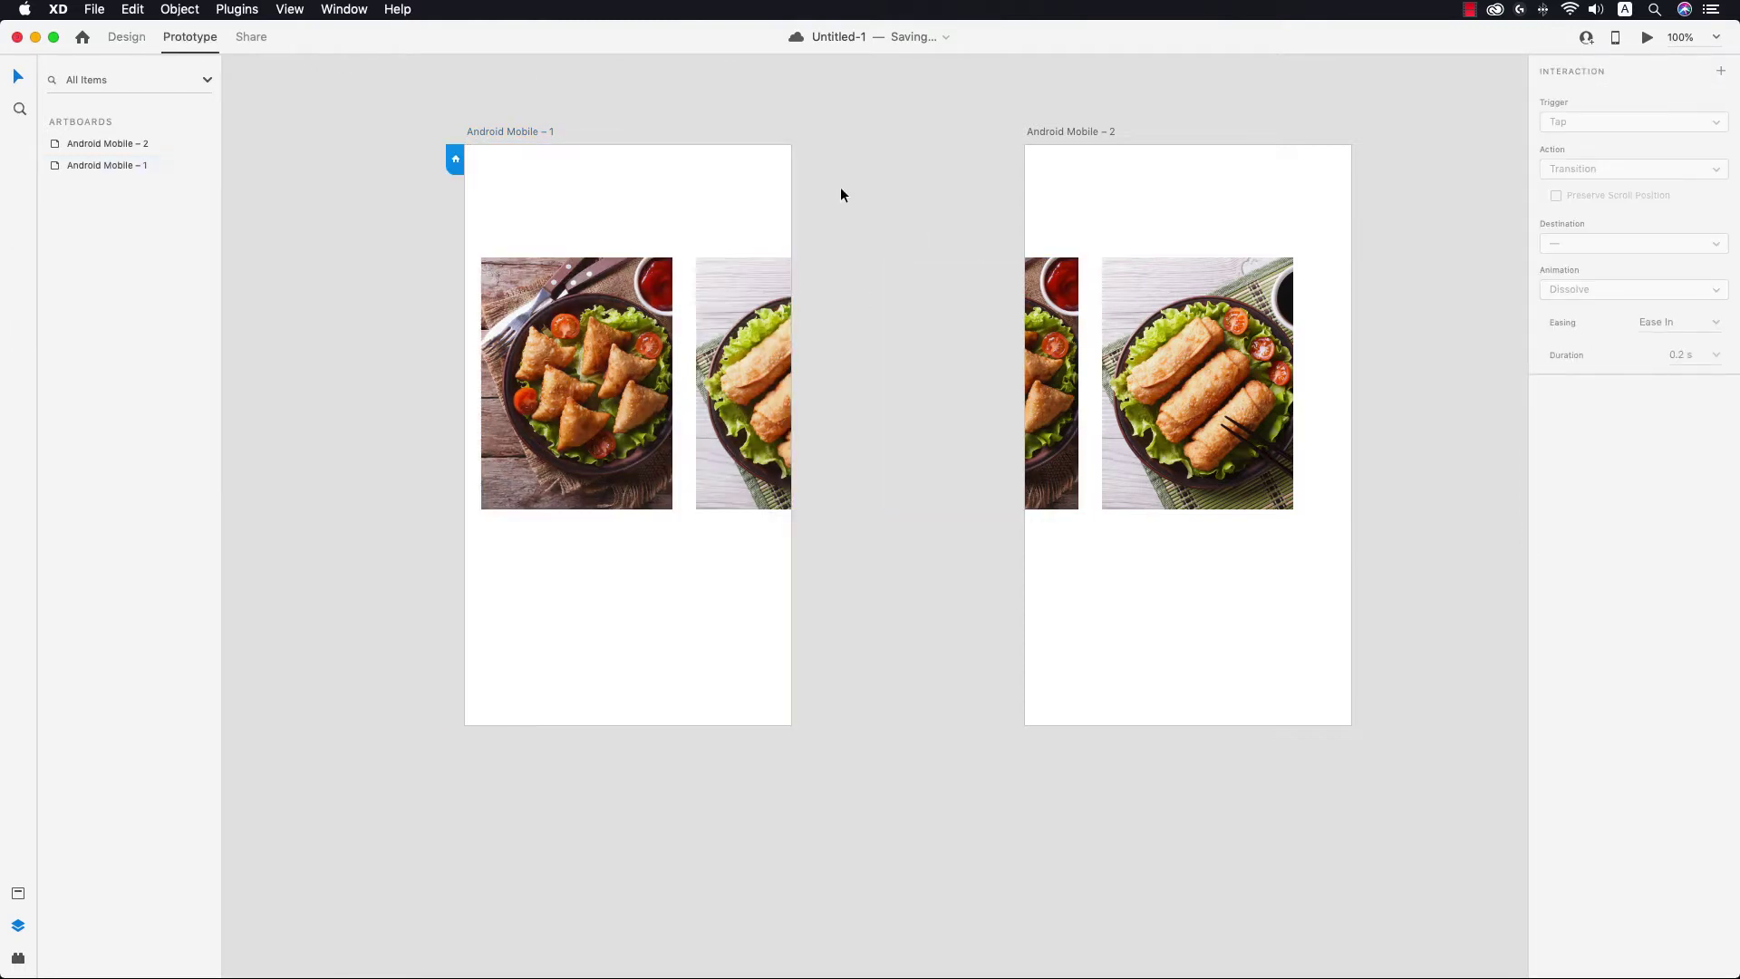
click(582, 353)
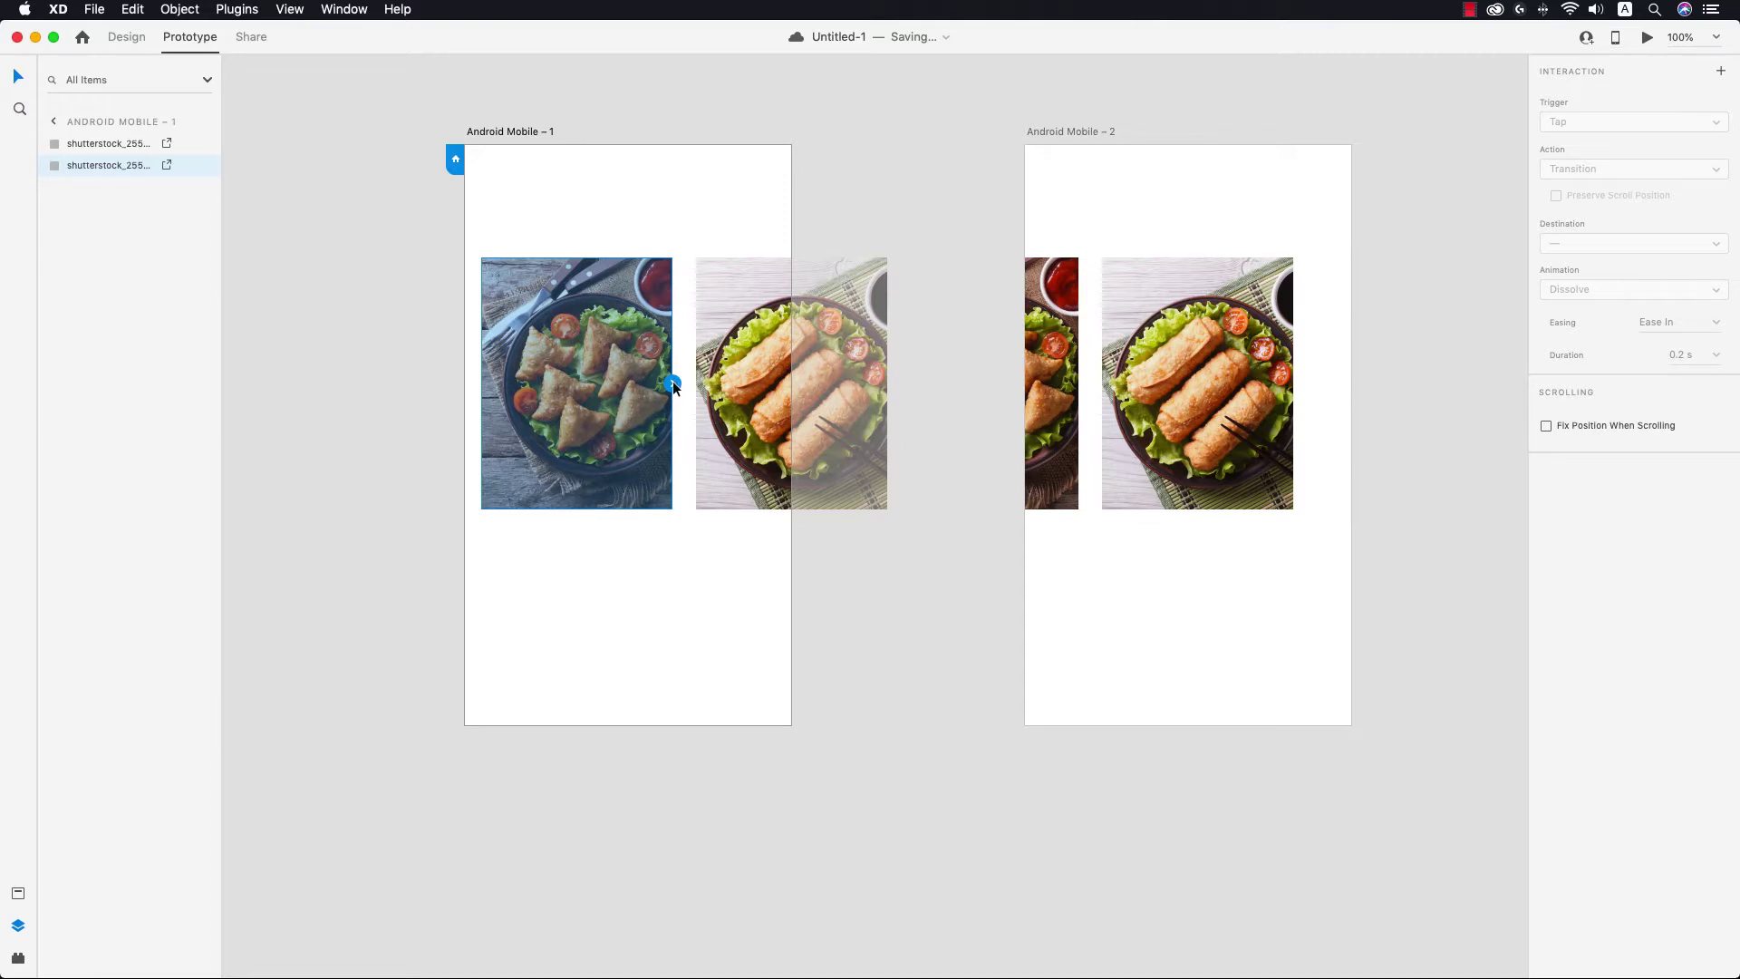
drag(673, 386, 1162, 377)
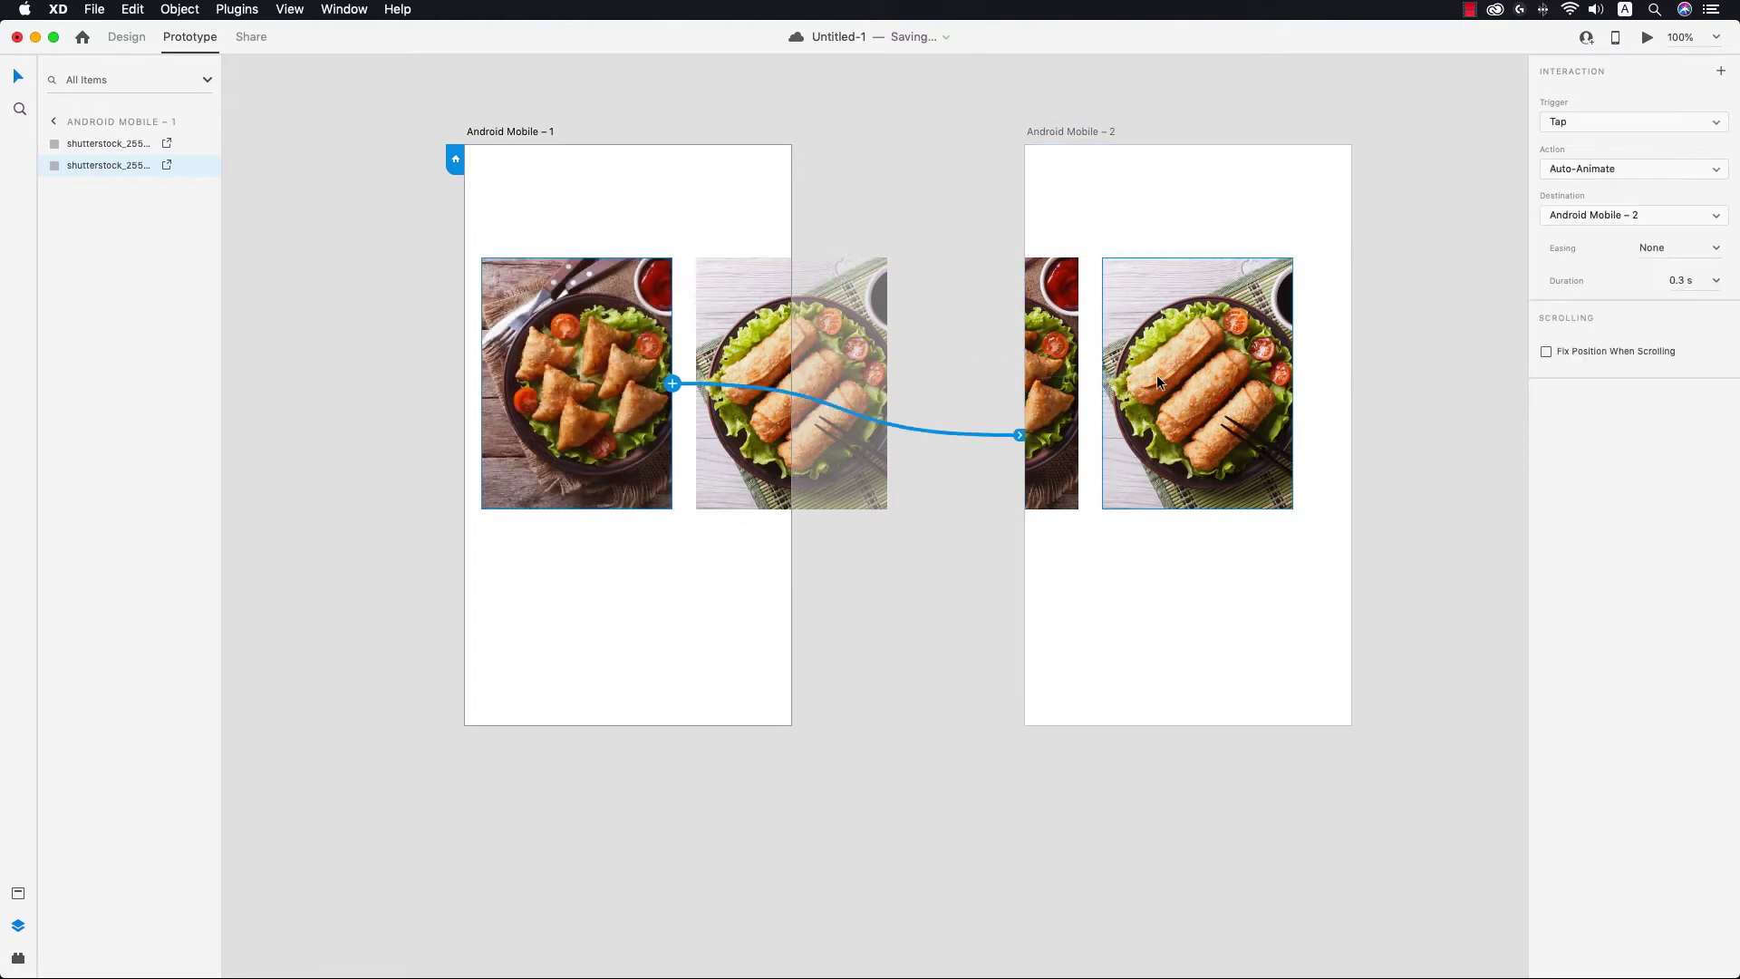
click(1666, 124)
click(1607, 141)
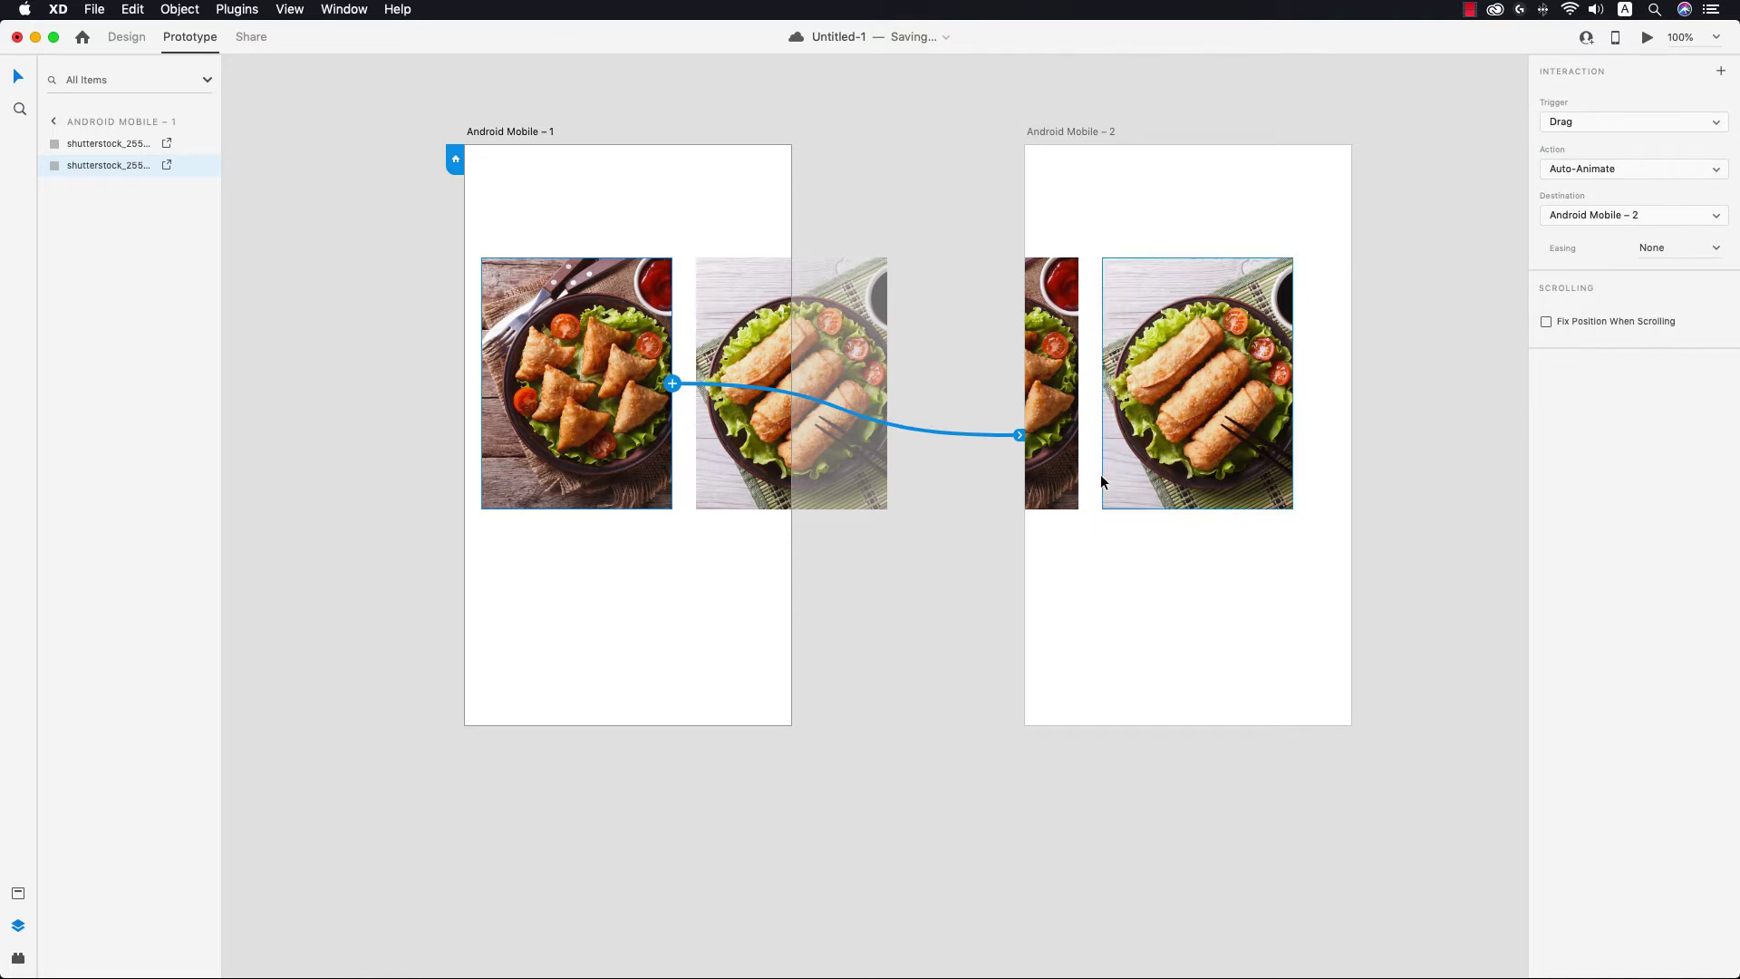
Step: Link the spring roll photo on Android Mobile – 2 back to Android Mobile – 1 with a Drag trigger and Auto-Animate
click(1198, 420)
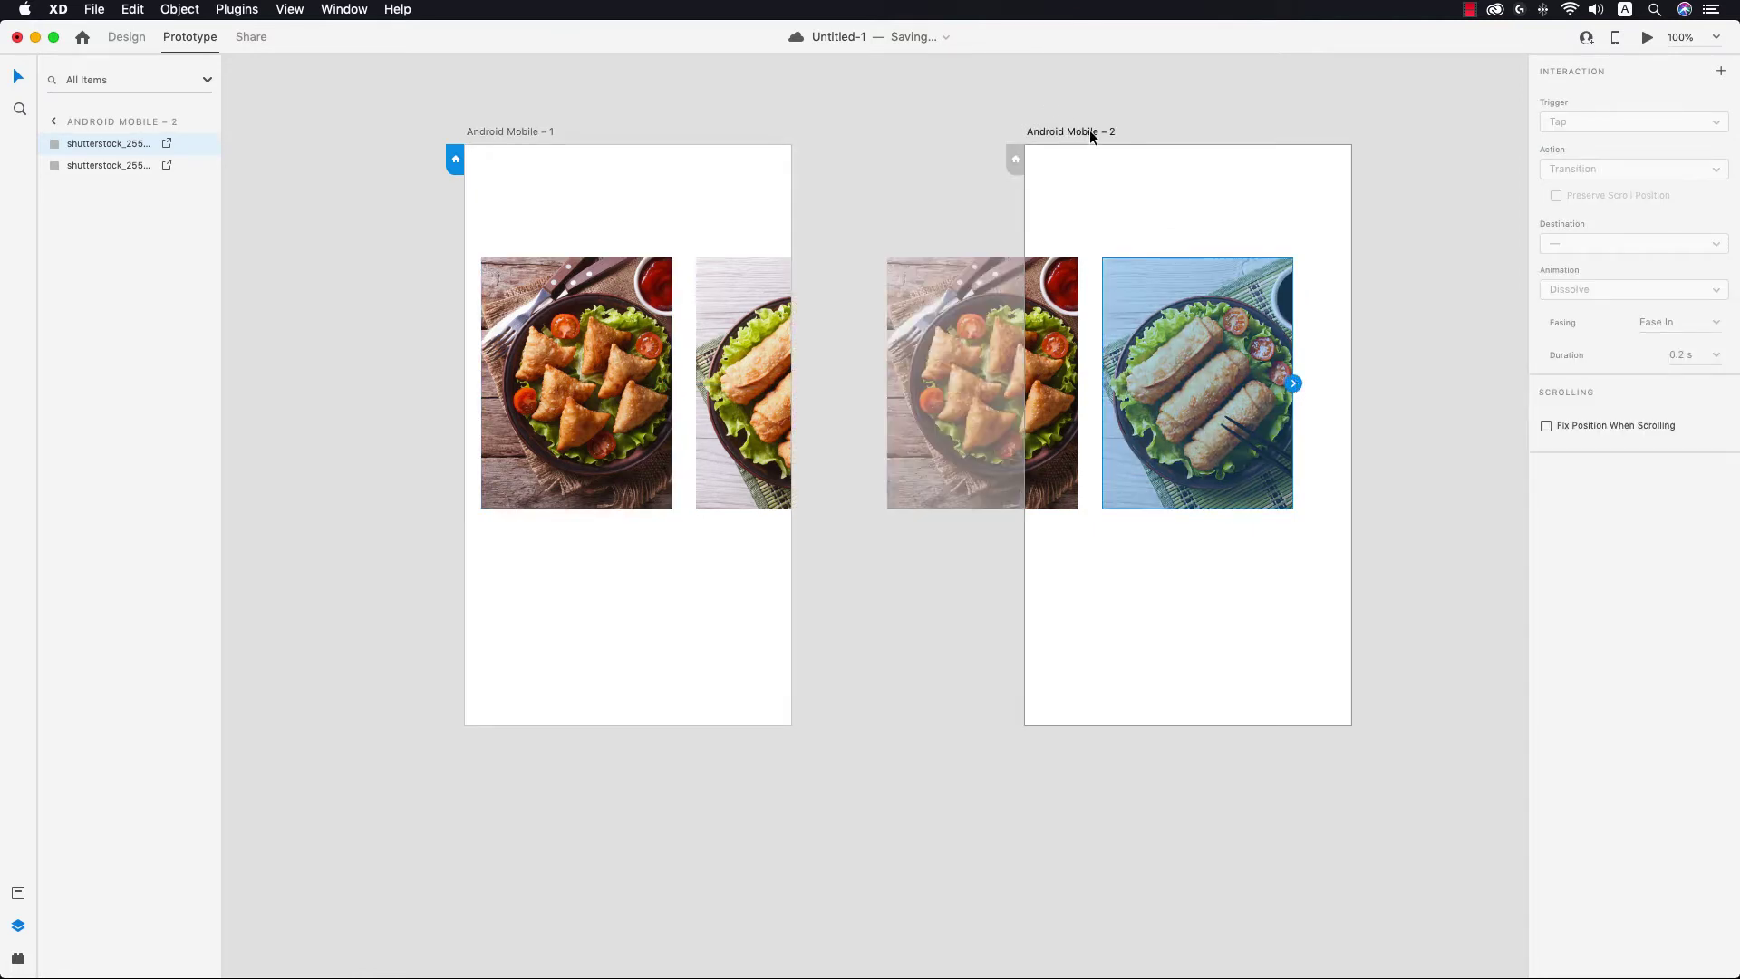
drag(1293, 383, 627, 326)
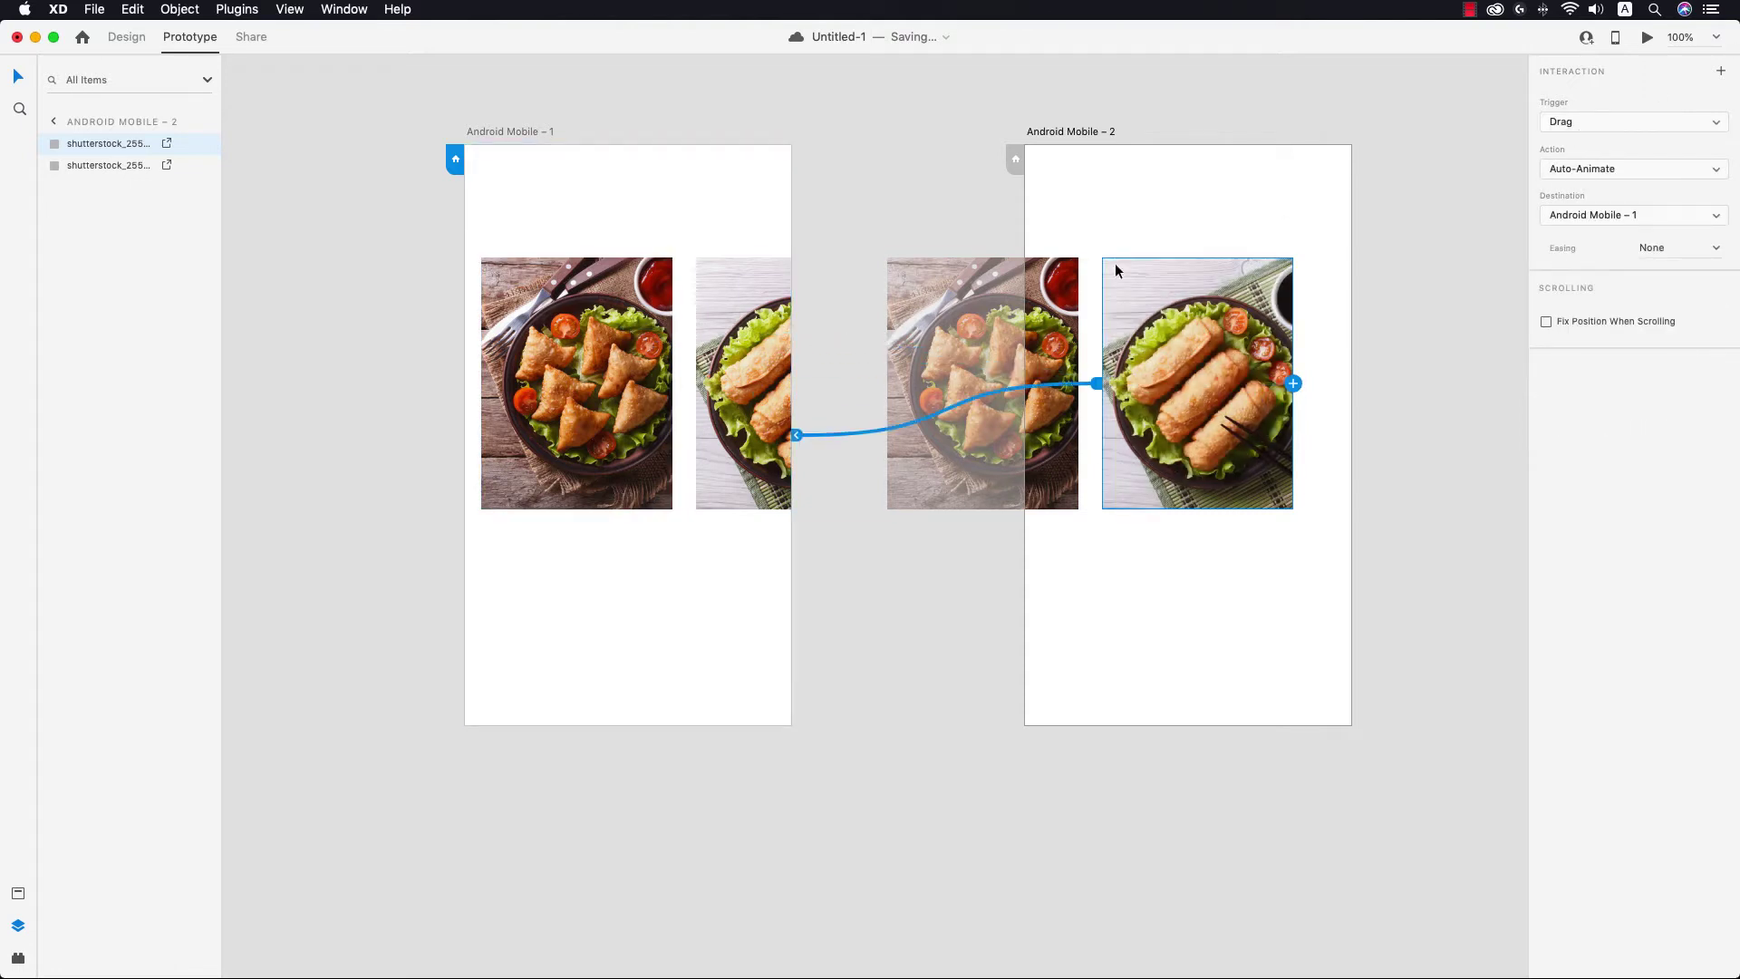
Step: Preview the prototype from Android Mobile – 1, test swiping between the two photos, and close the preview
click(524, 132)
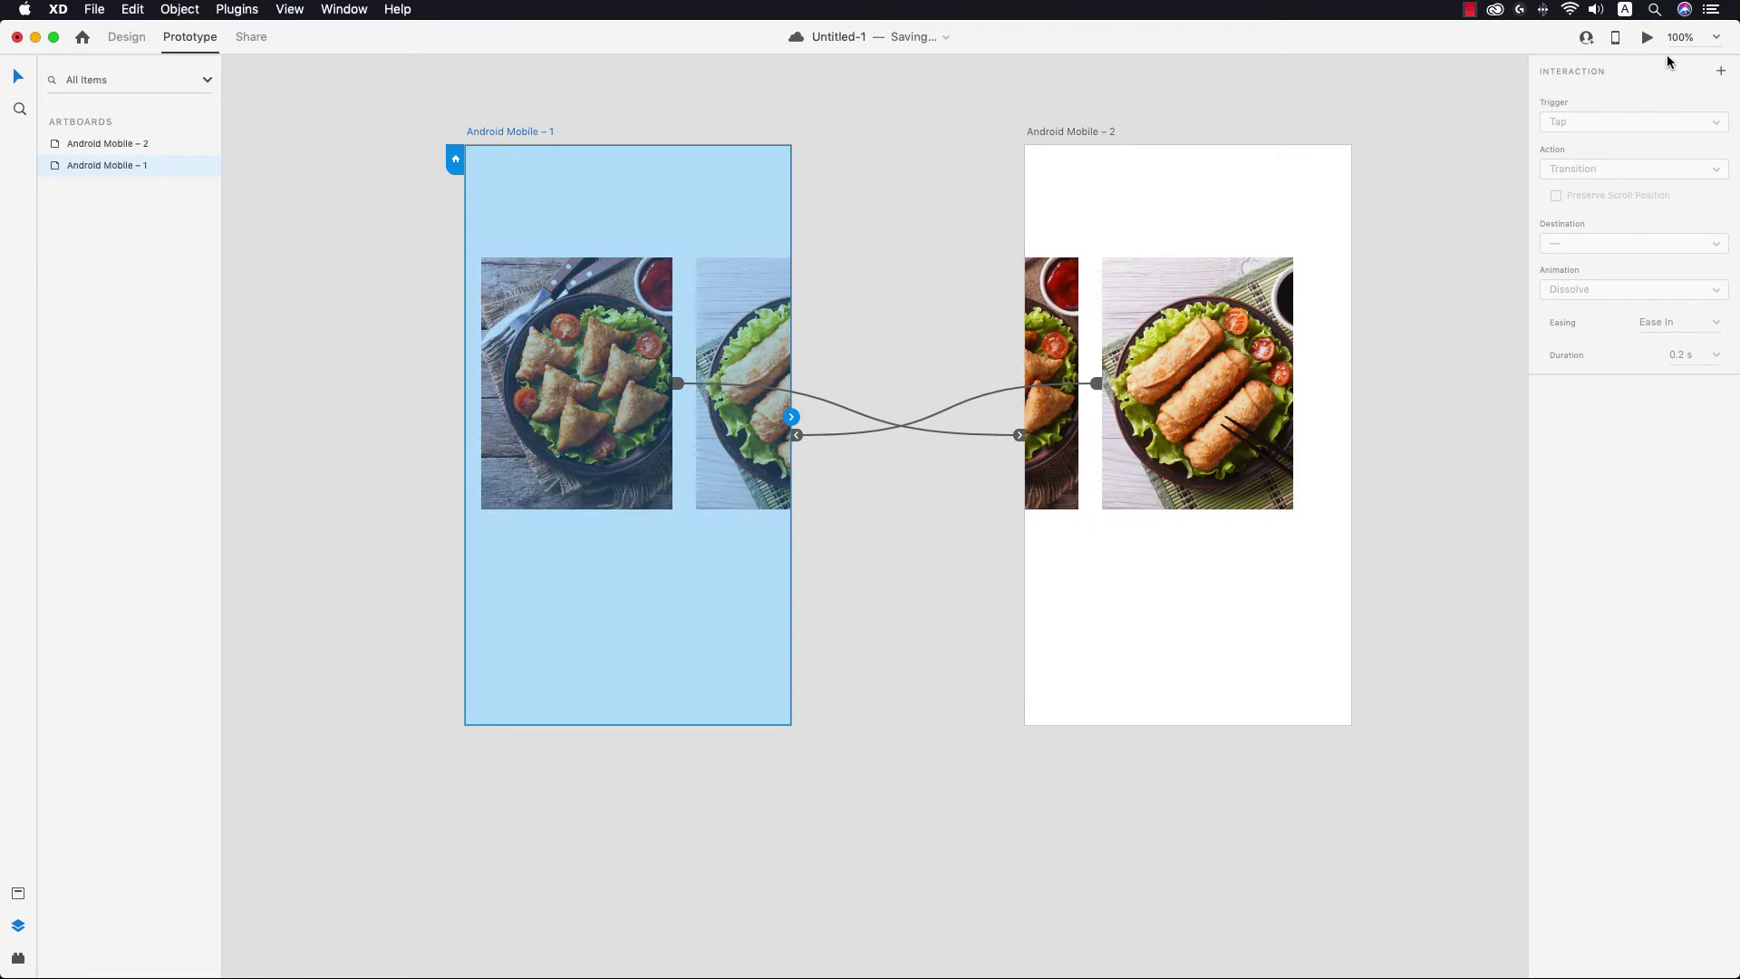
click(1647, 37)
drag(954, 379, 917, 403)
scroll(997, 407, right, 3)
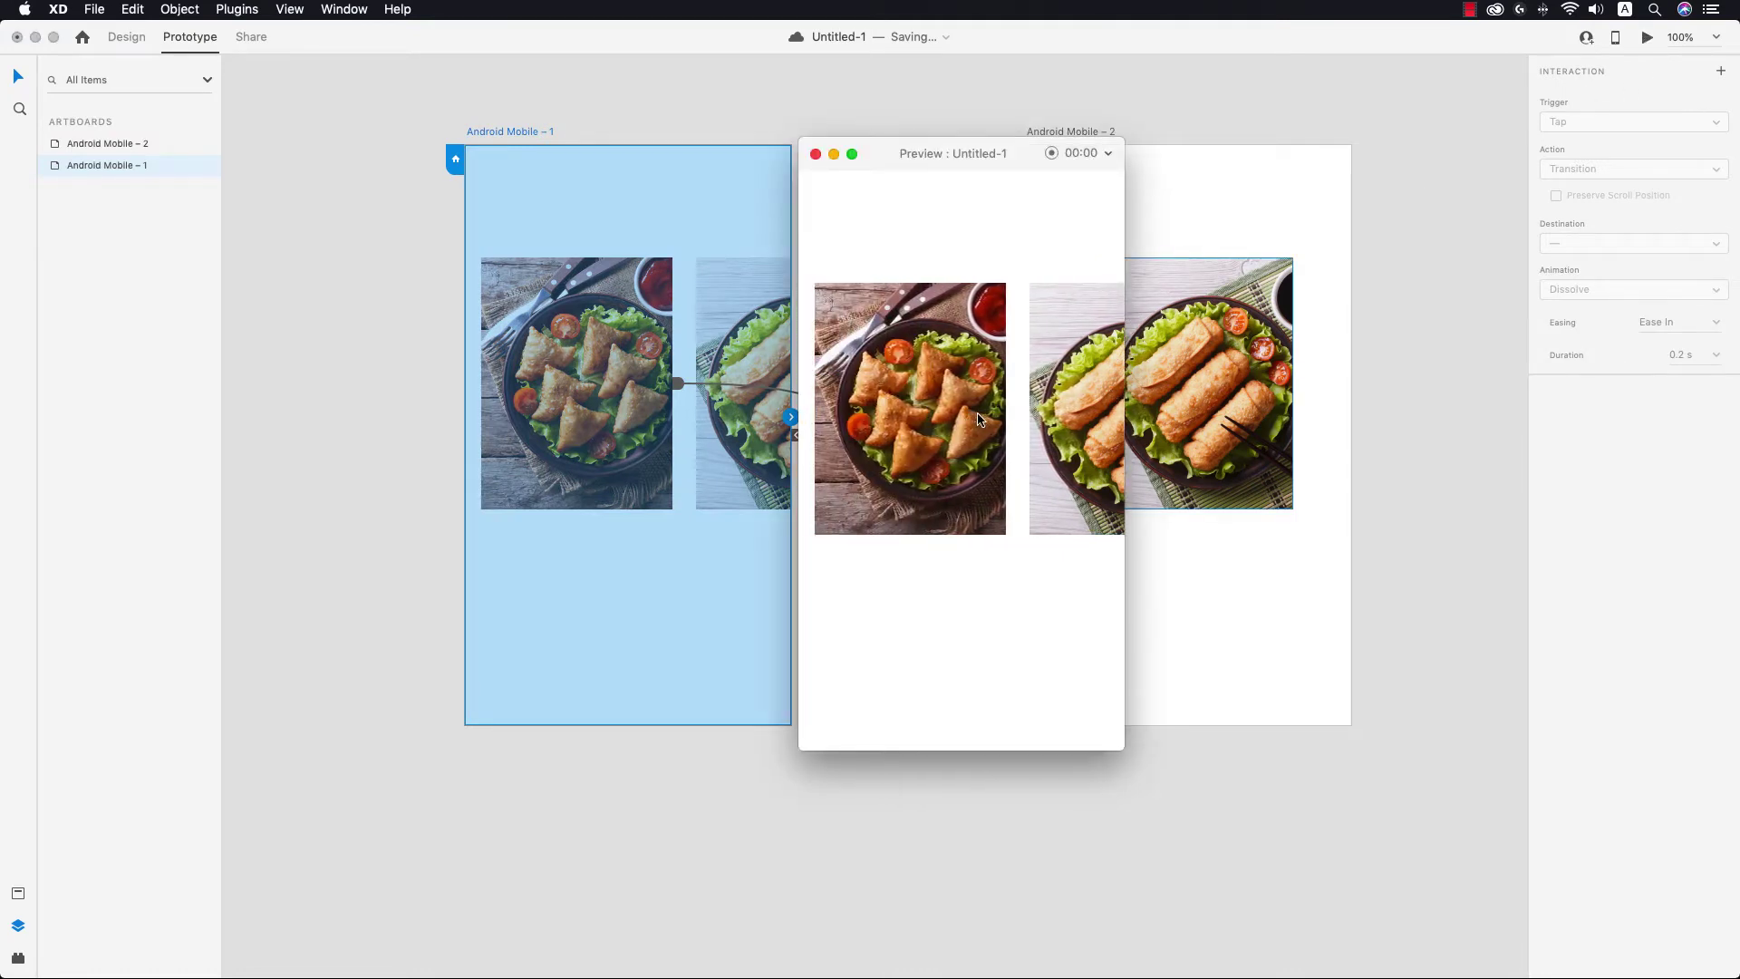
scroll(970, 421, left, 3)
scroll(897, 423, right, 1)
scroll(906, 424, left, 3)
drag(992, 405, 822, 415)
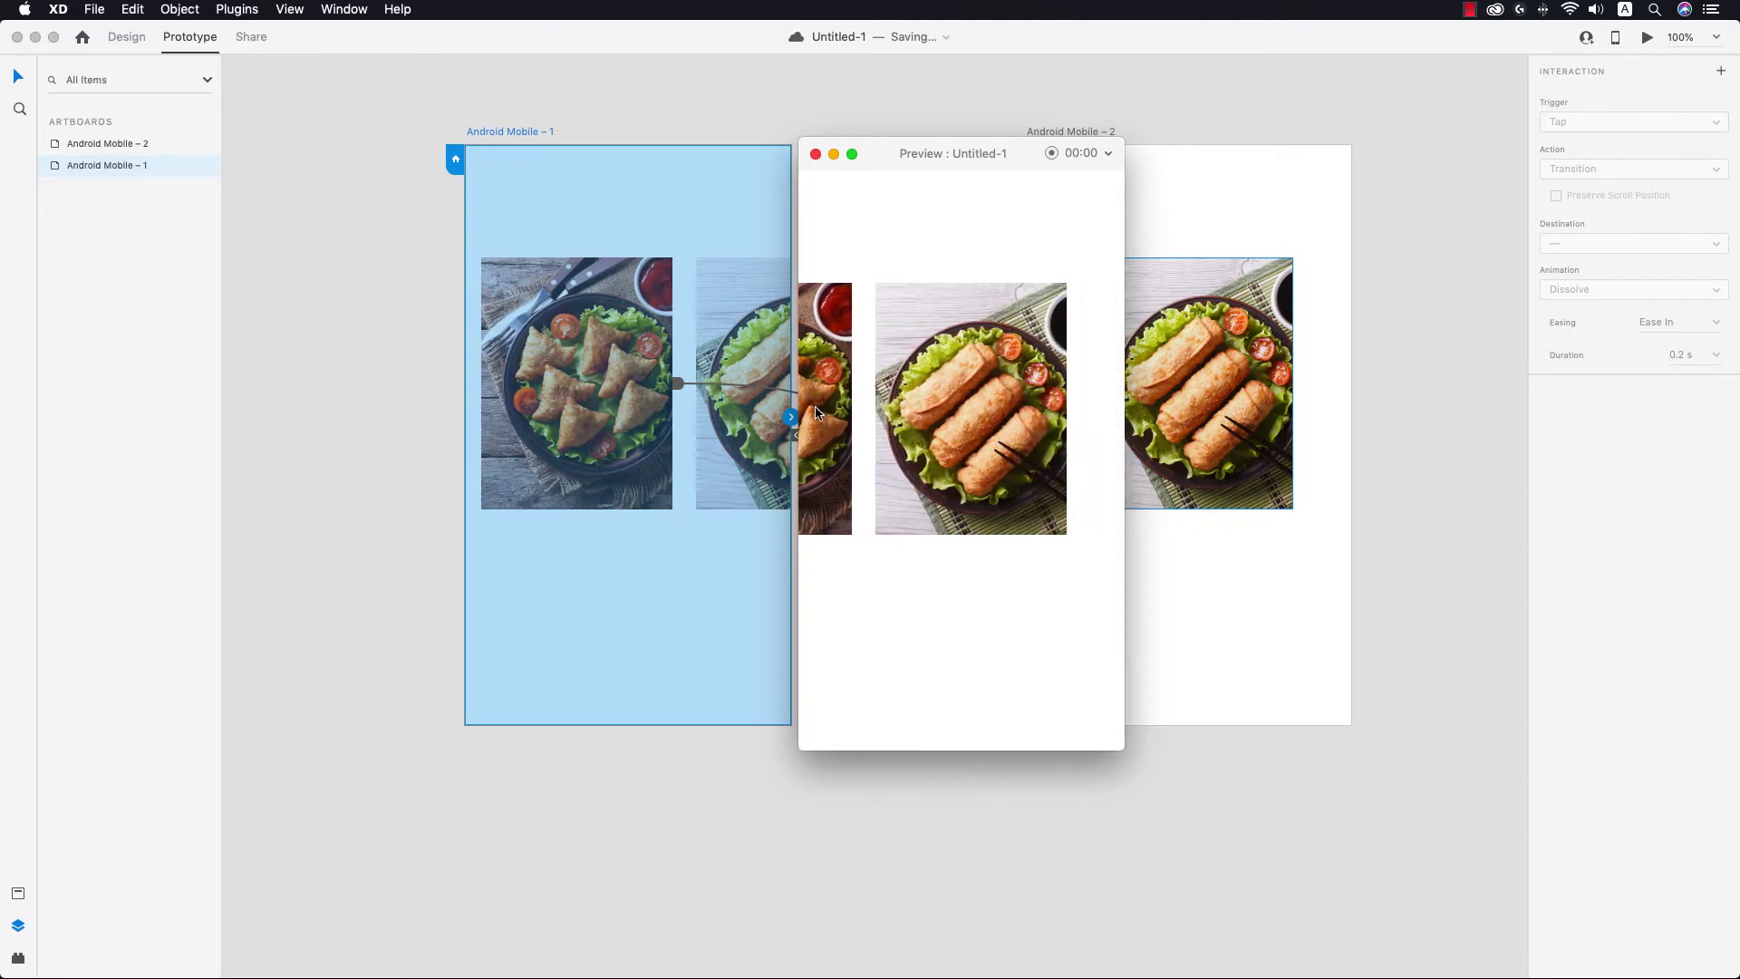
click(817, 154)
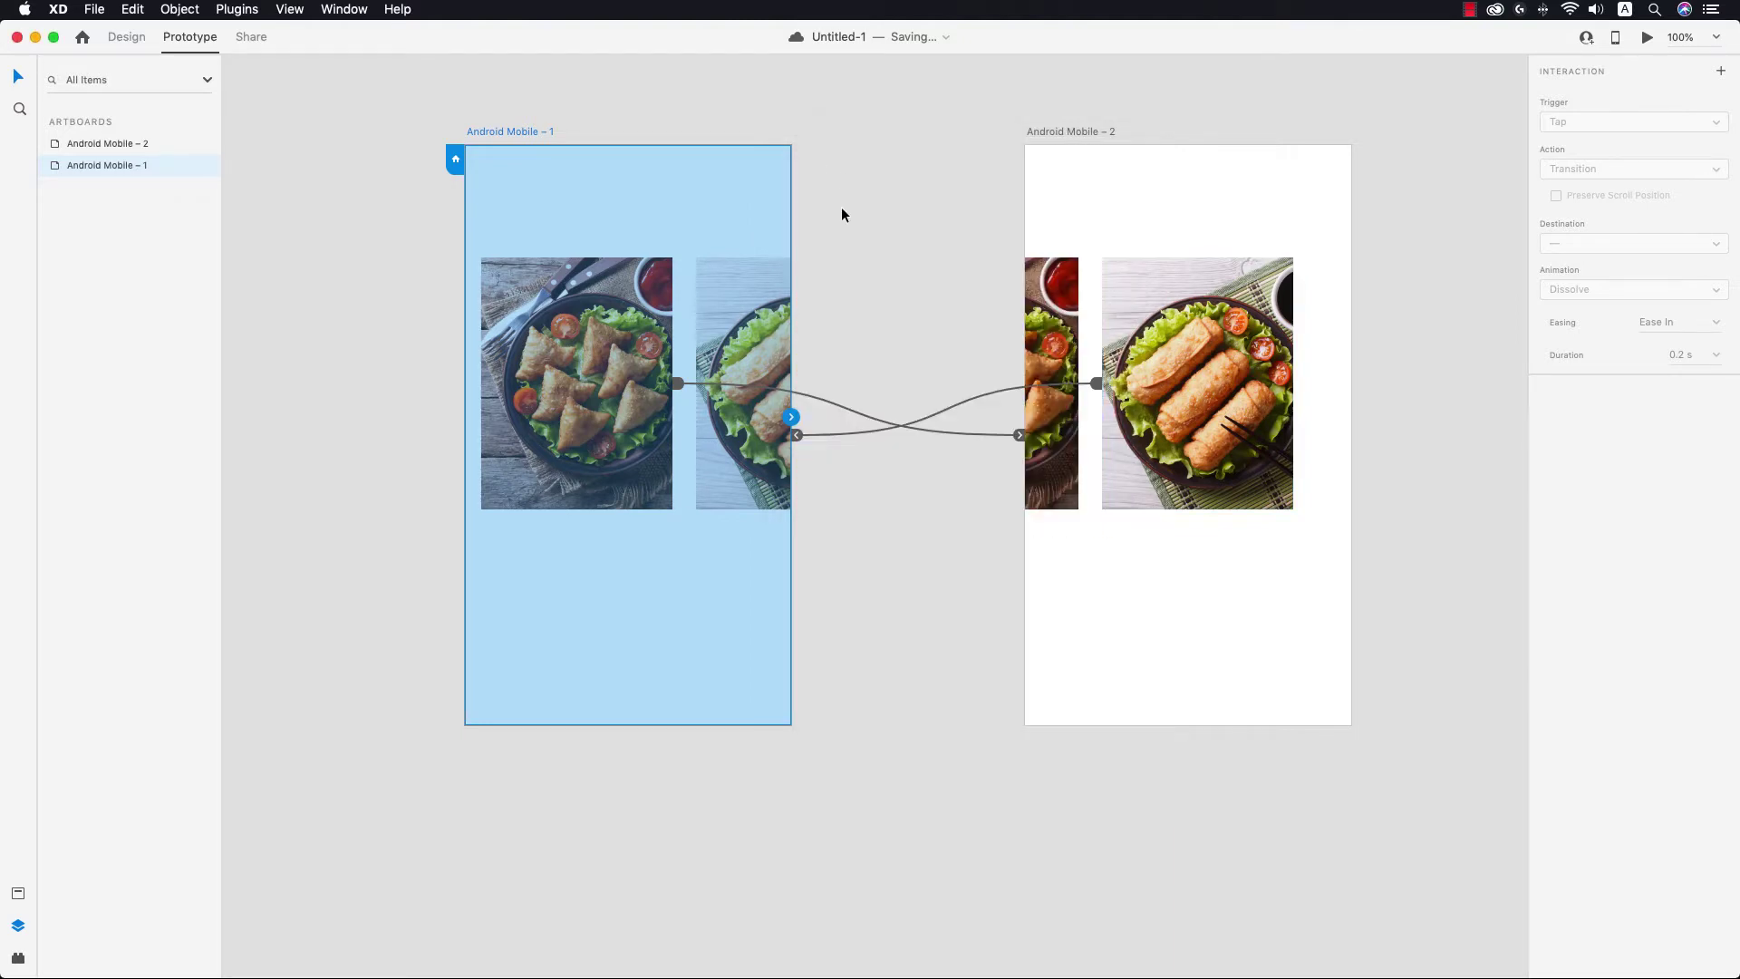
Step: In Design mode, duplicate the Android Mobile – 1 artboard and place the copy directly below the original
click(1717, 38)
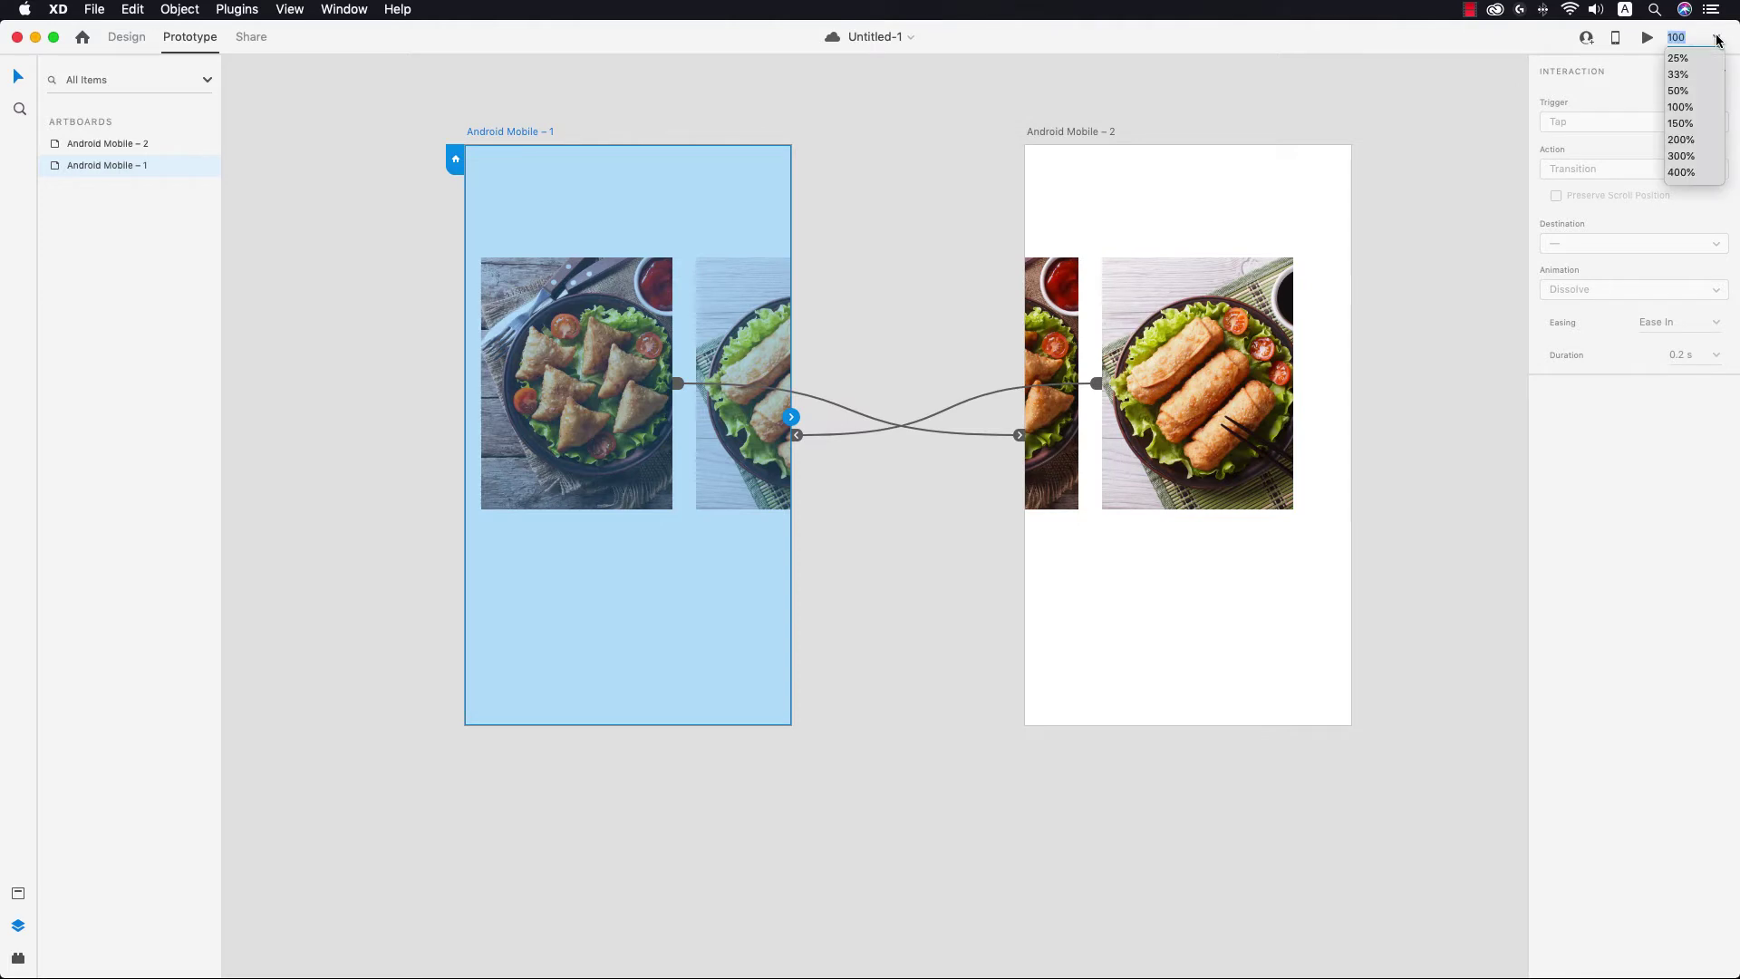
click(1679, 90)
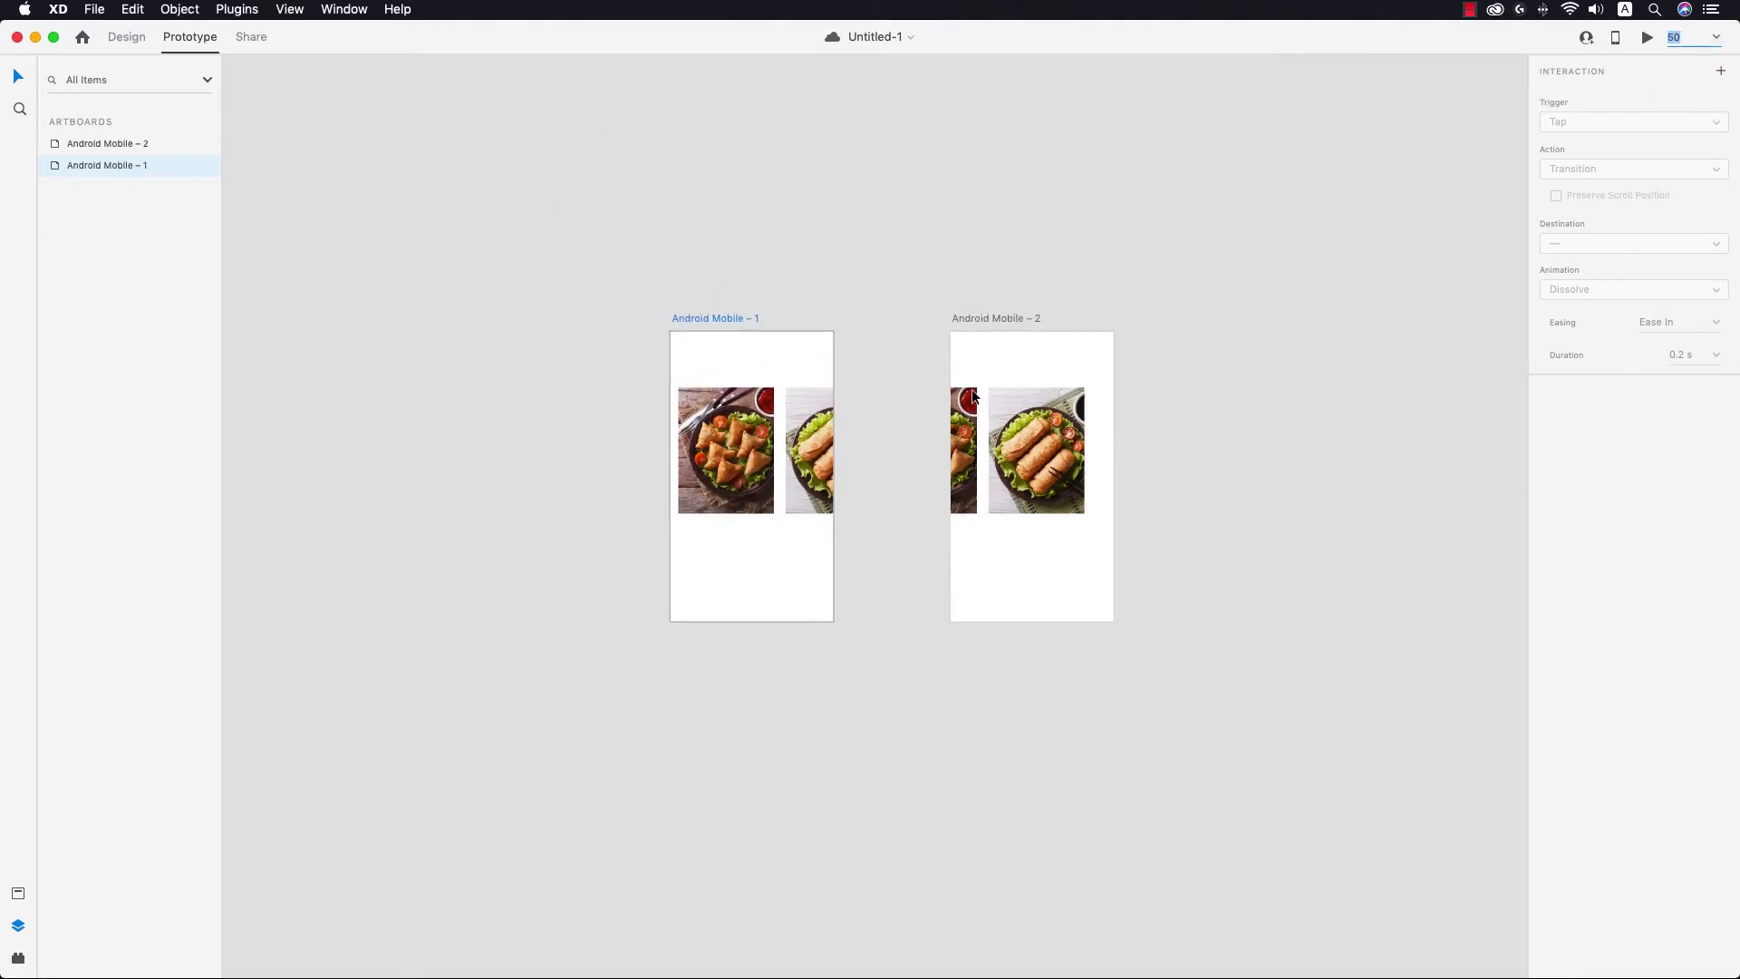
click(126, 38)
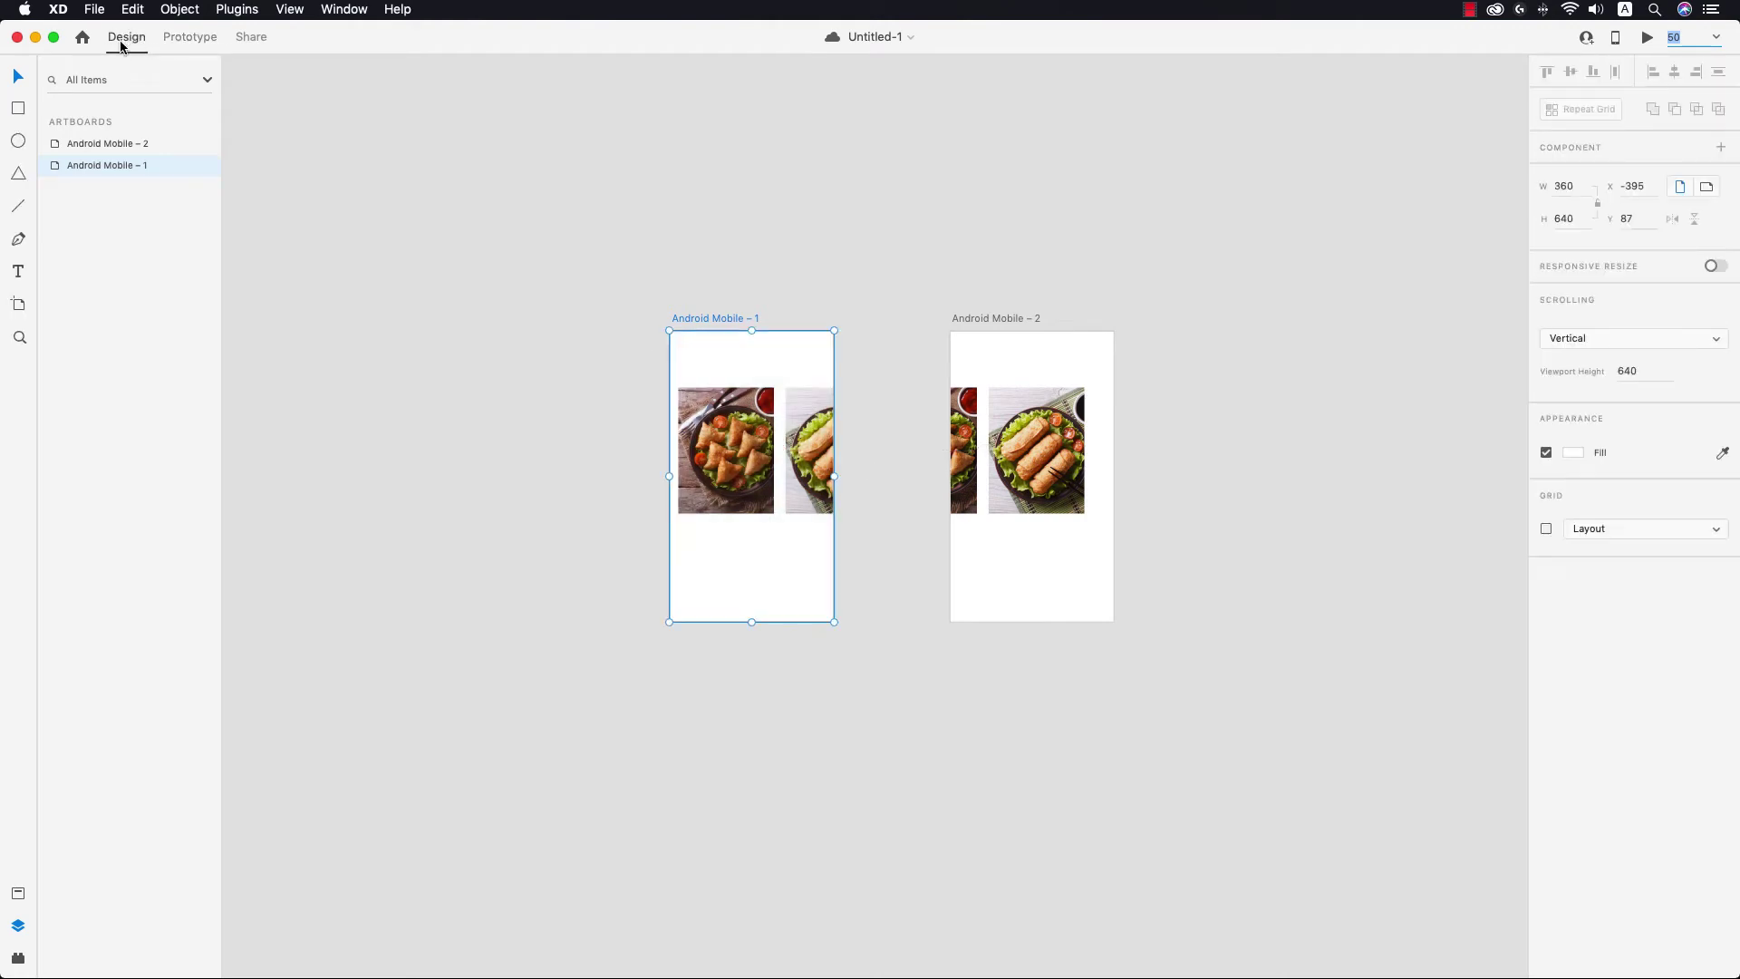
scroll(727, 305, down, 2)
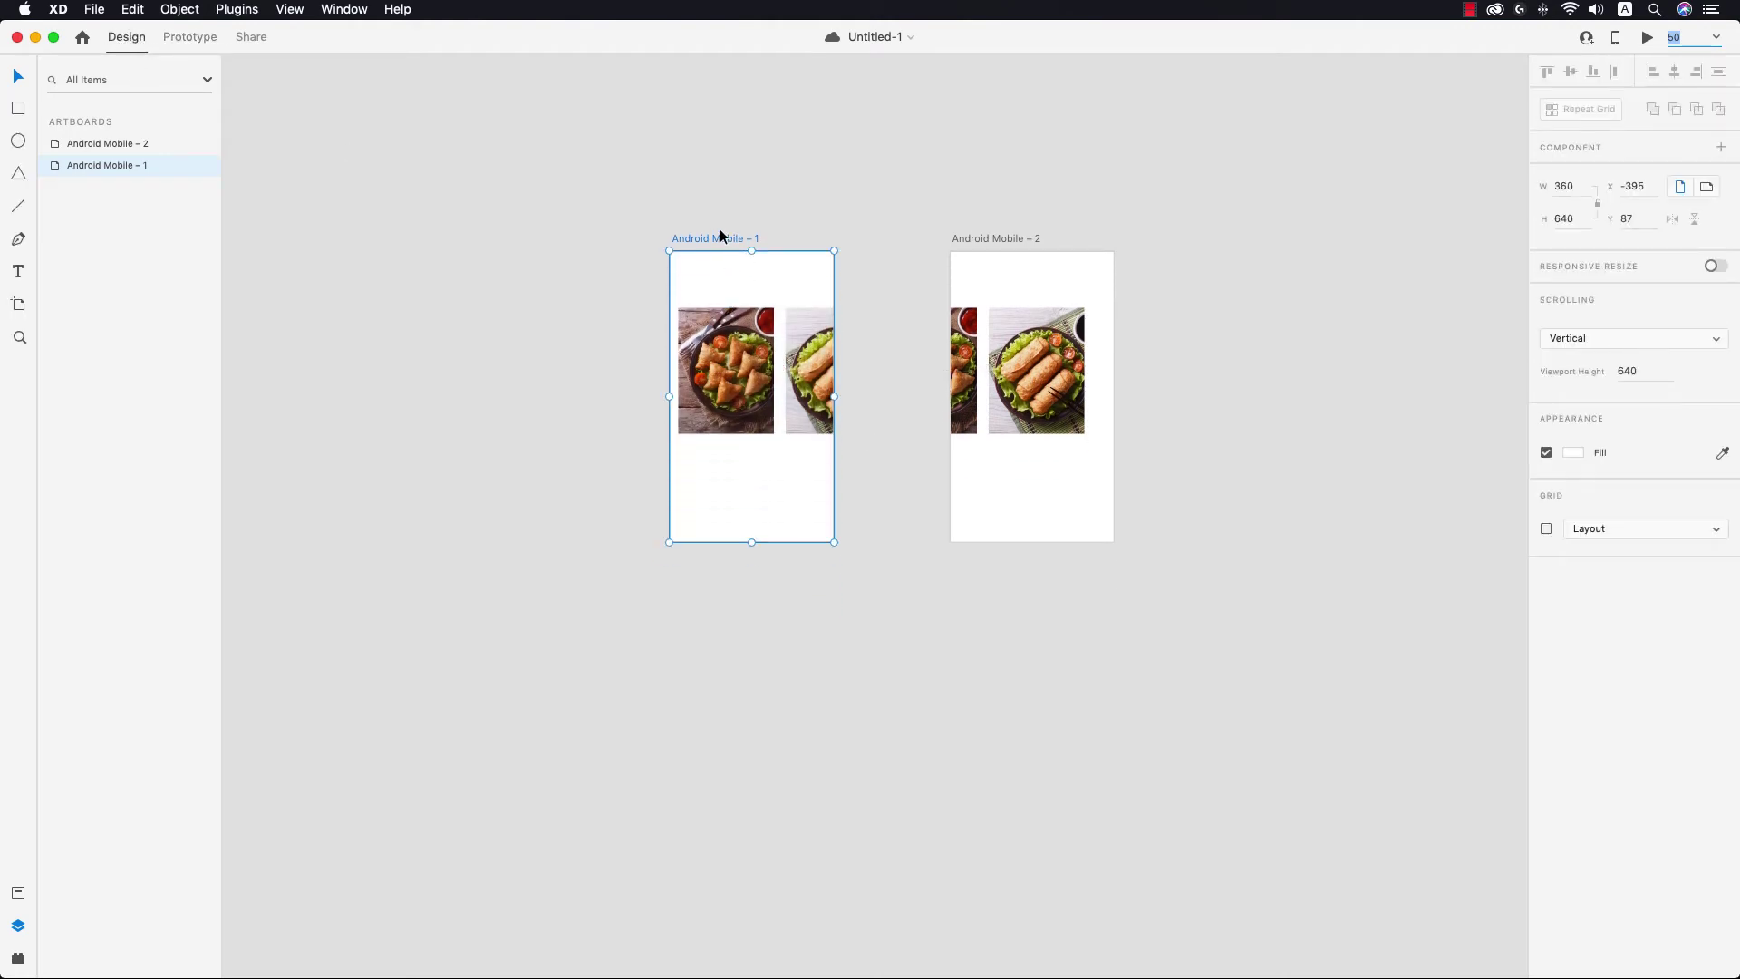
click(719, 238)
key(super+d)
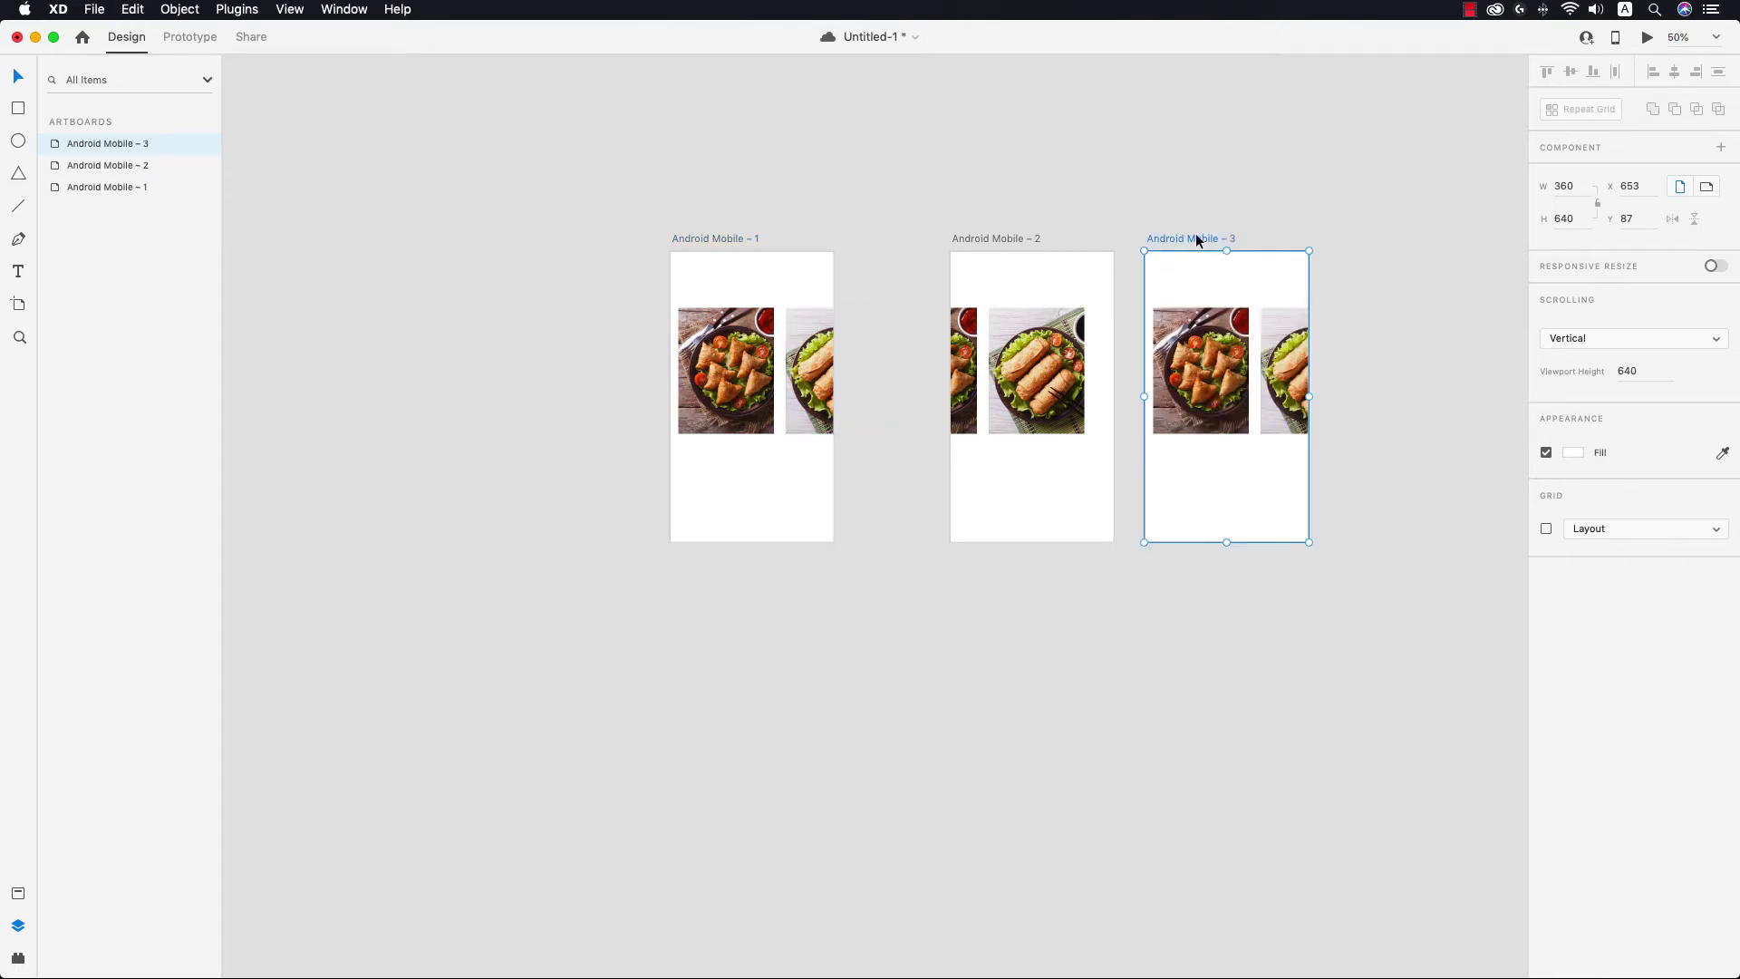
drag(1197, 240, 722, 580)
click(944, 634)
scroll(944, 634, down, 3)
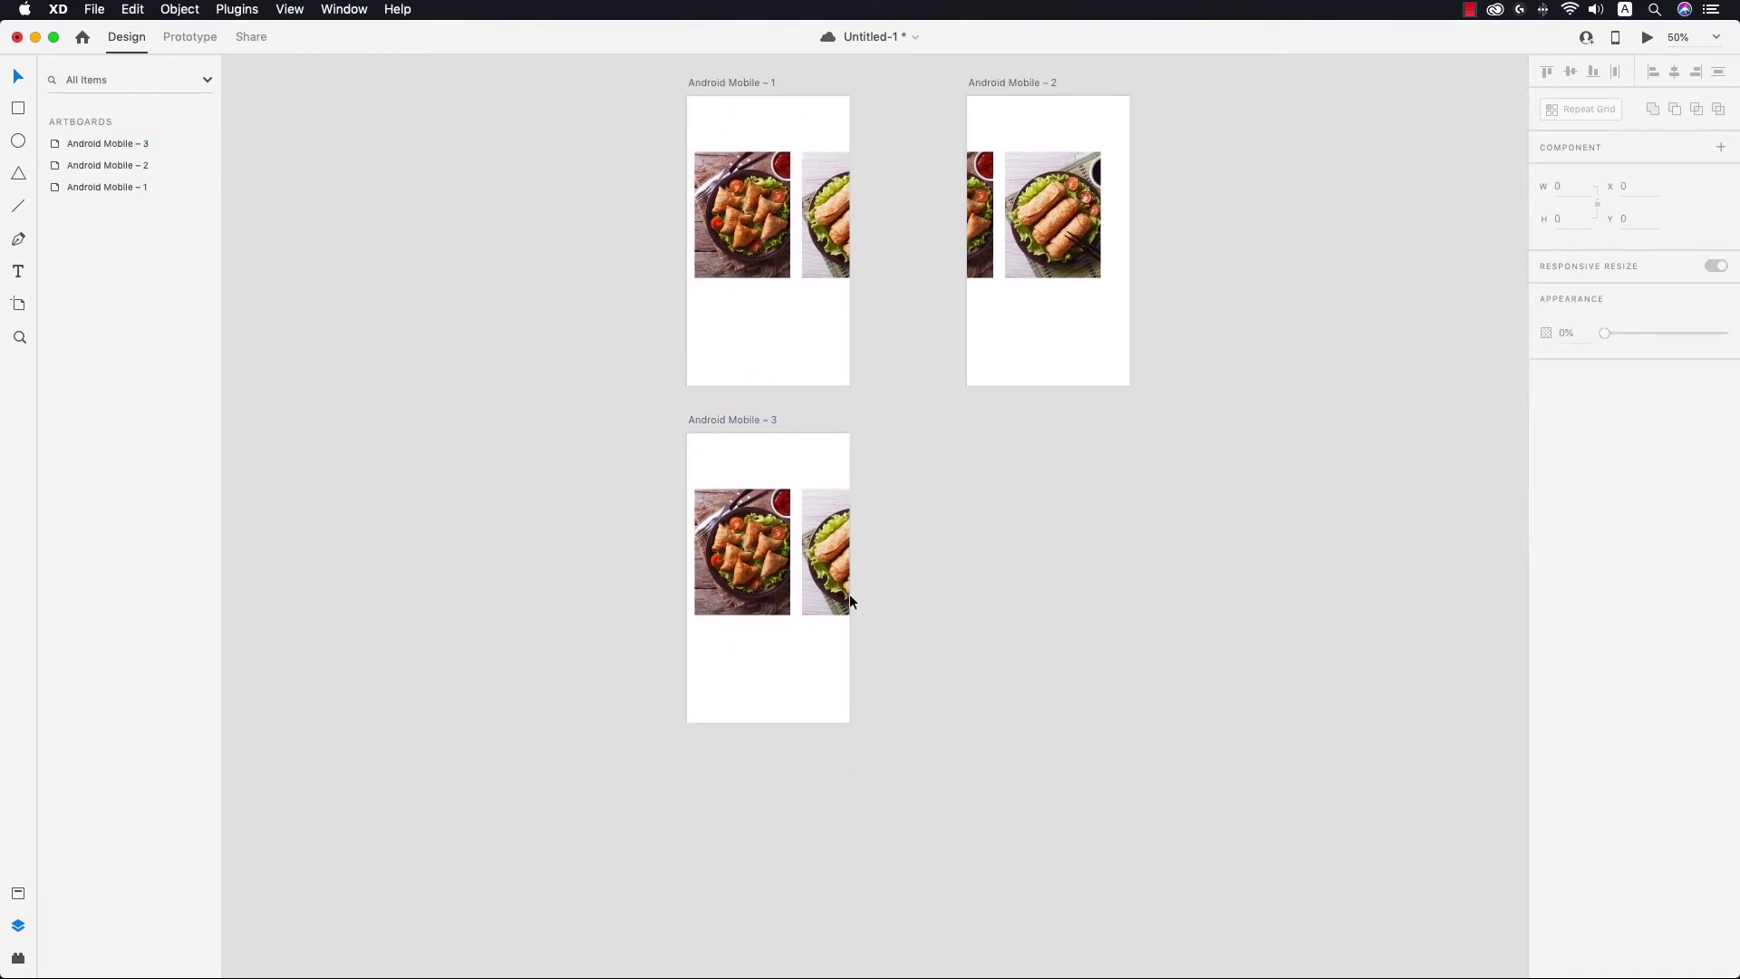
Step: Delete the spring roll photo from the Android Mobile – 3 artboard
click(1708, 37)
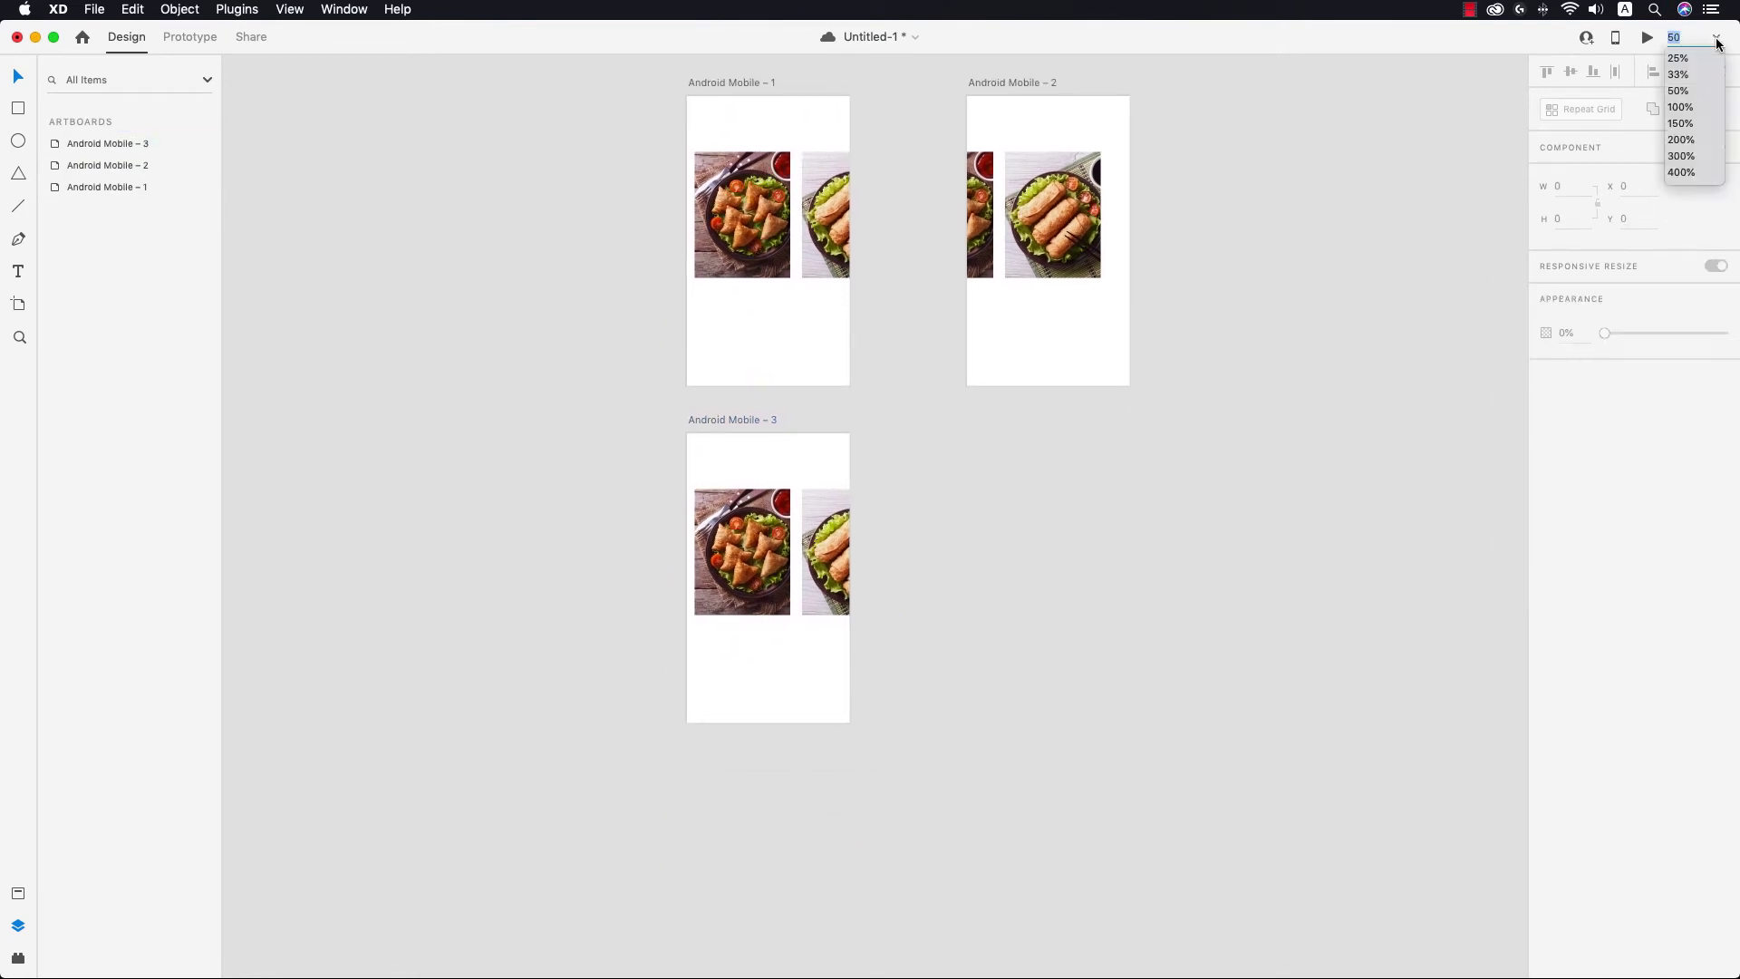
click(1678, 112)
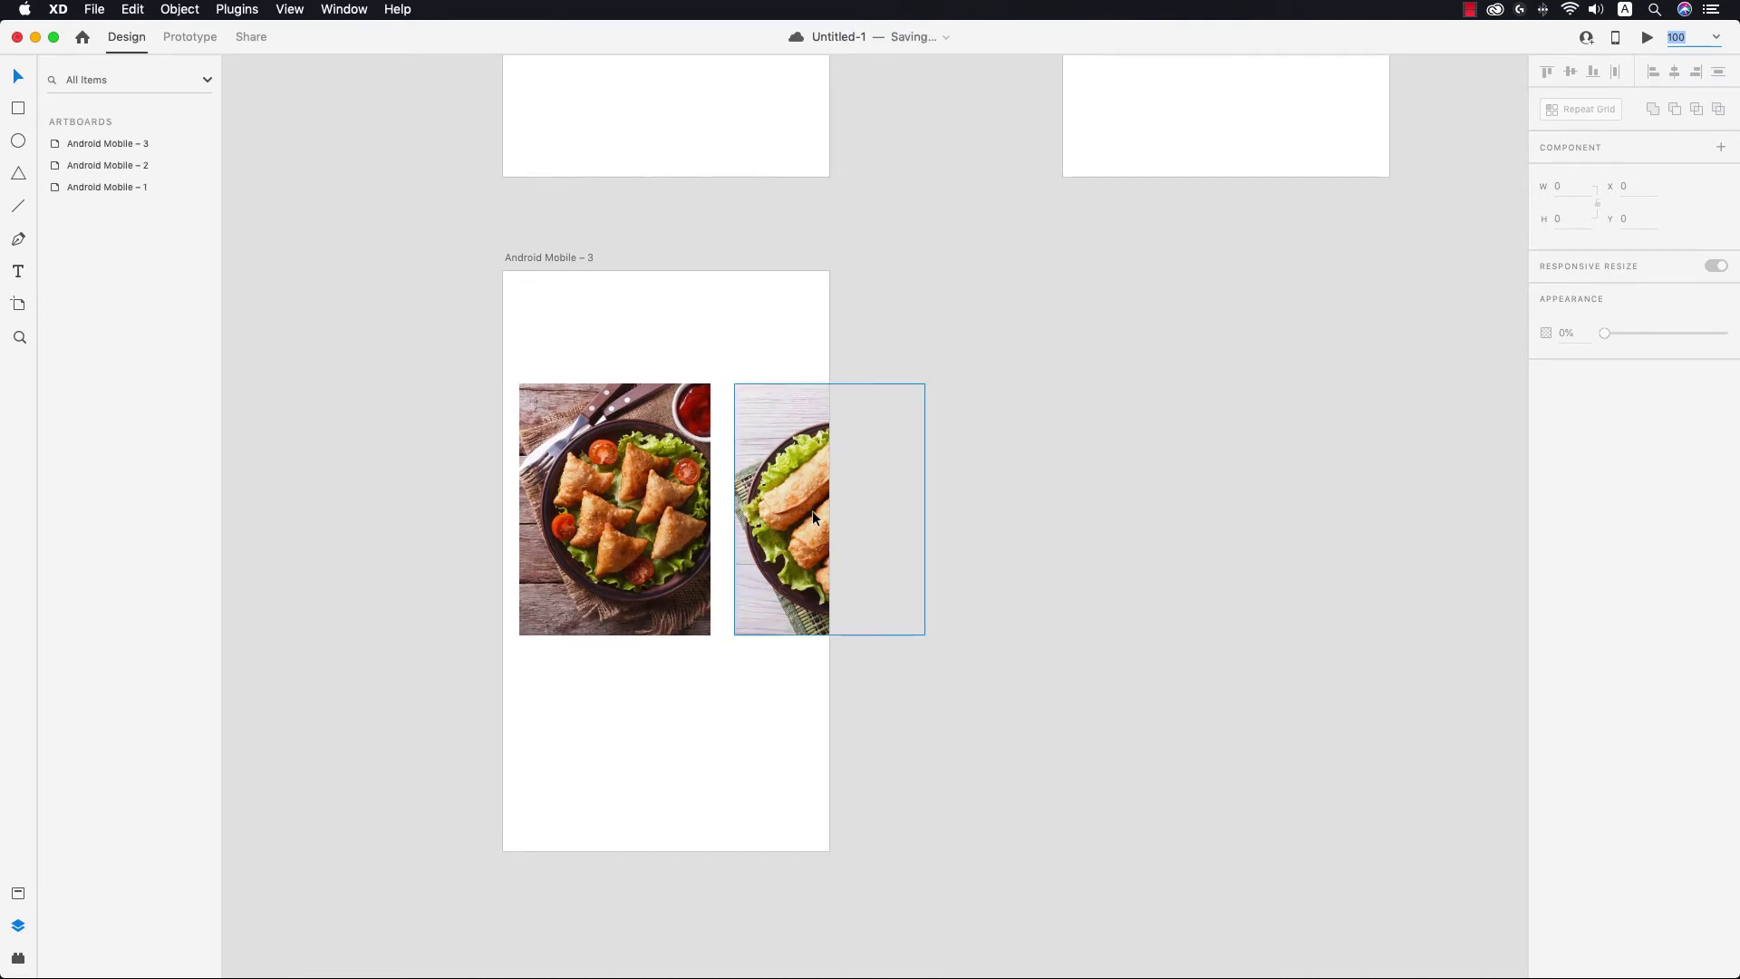
click(812, 515)
key(Delete)
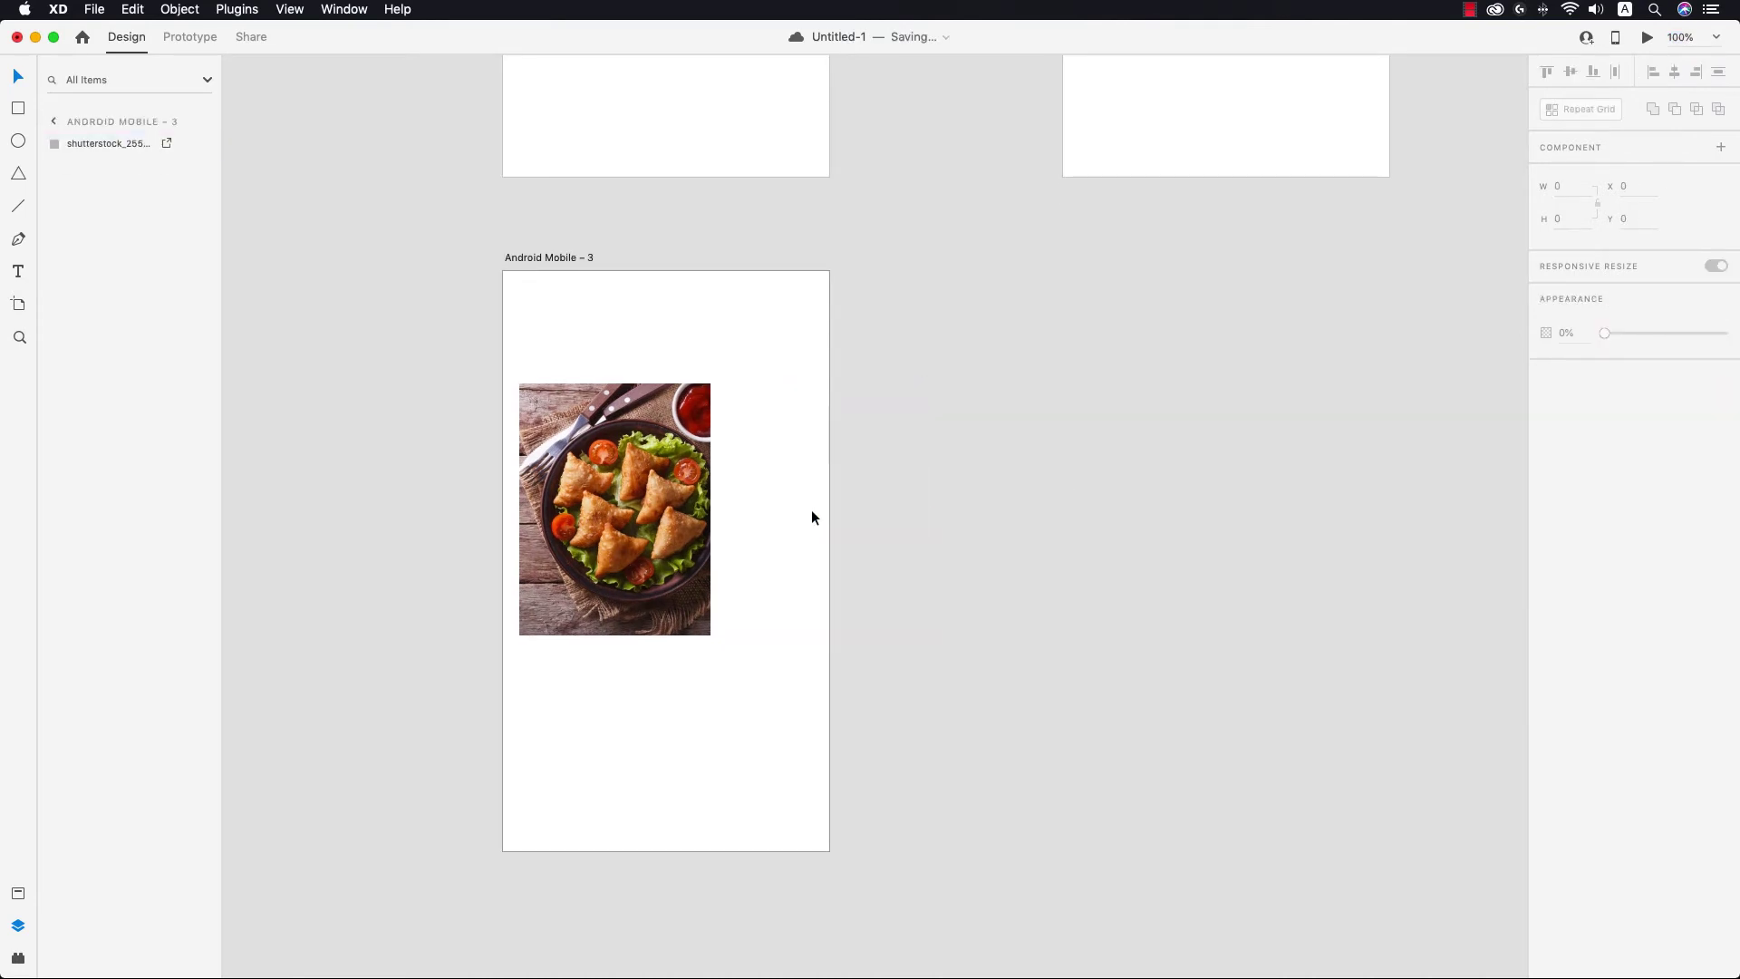
Step: Enlarge the samosa photo on Android Mobile – 3 to about 365 × 649 so it covers the whole artboard
click(683, 502)
drag(710, 384, 828, 271)
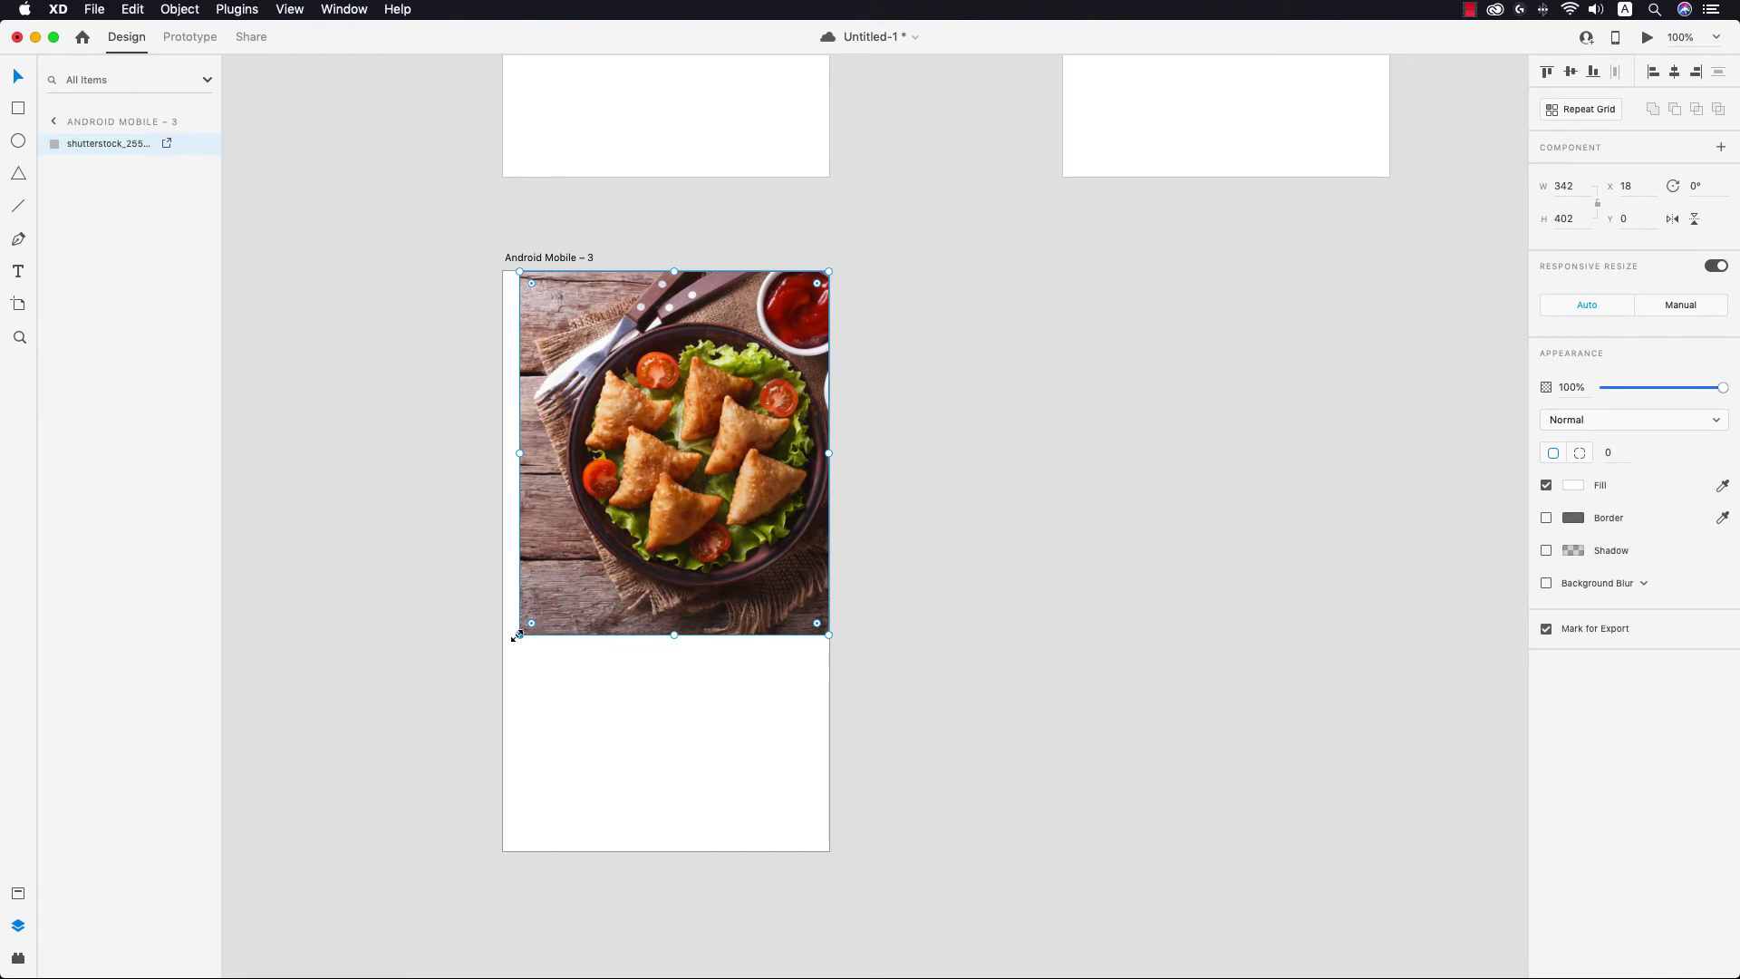
drag(517, 636, 500, 858)
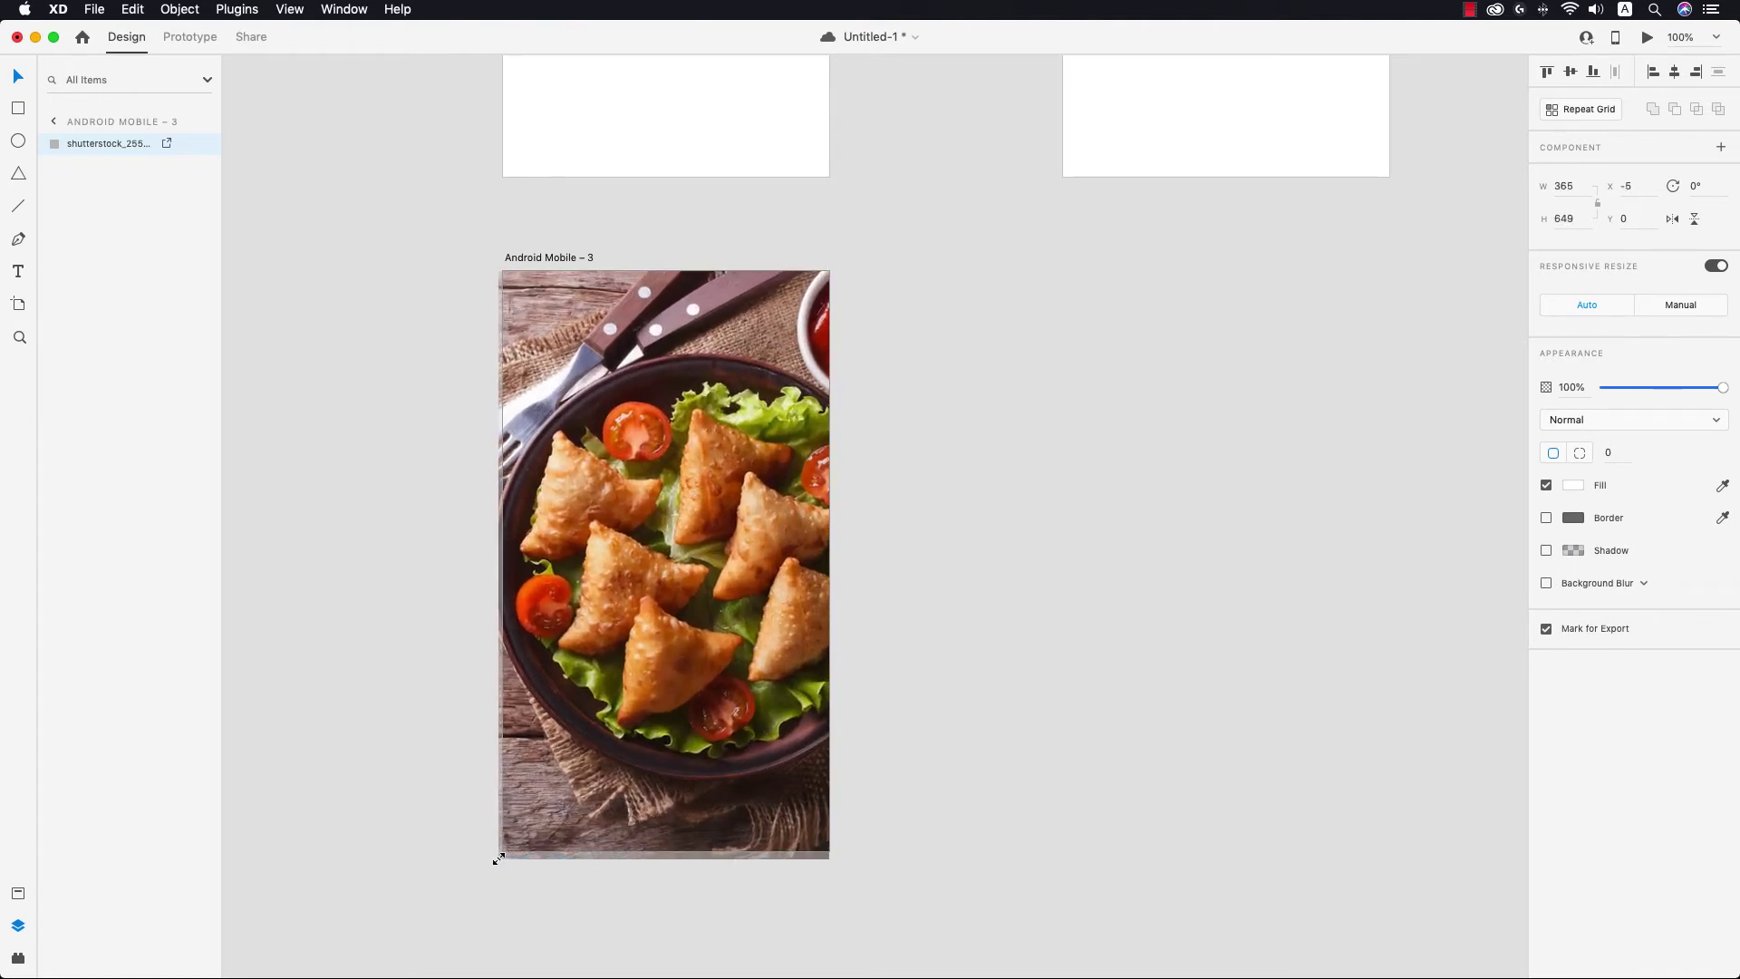
Step: Save the document and paste the ic_close_24px icon onto the Android Mobile – 3 artboard
click(891, 744)
click(743, 595)
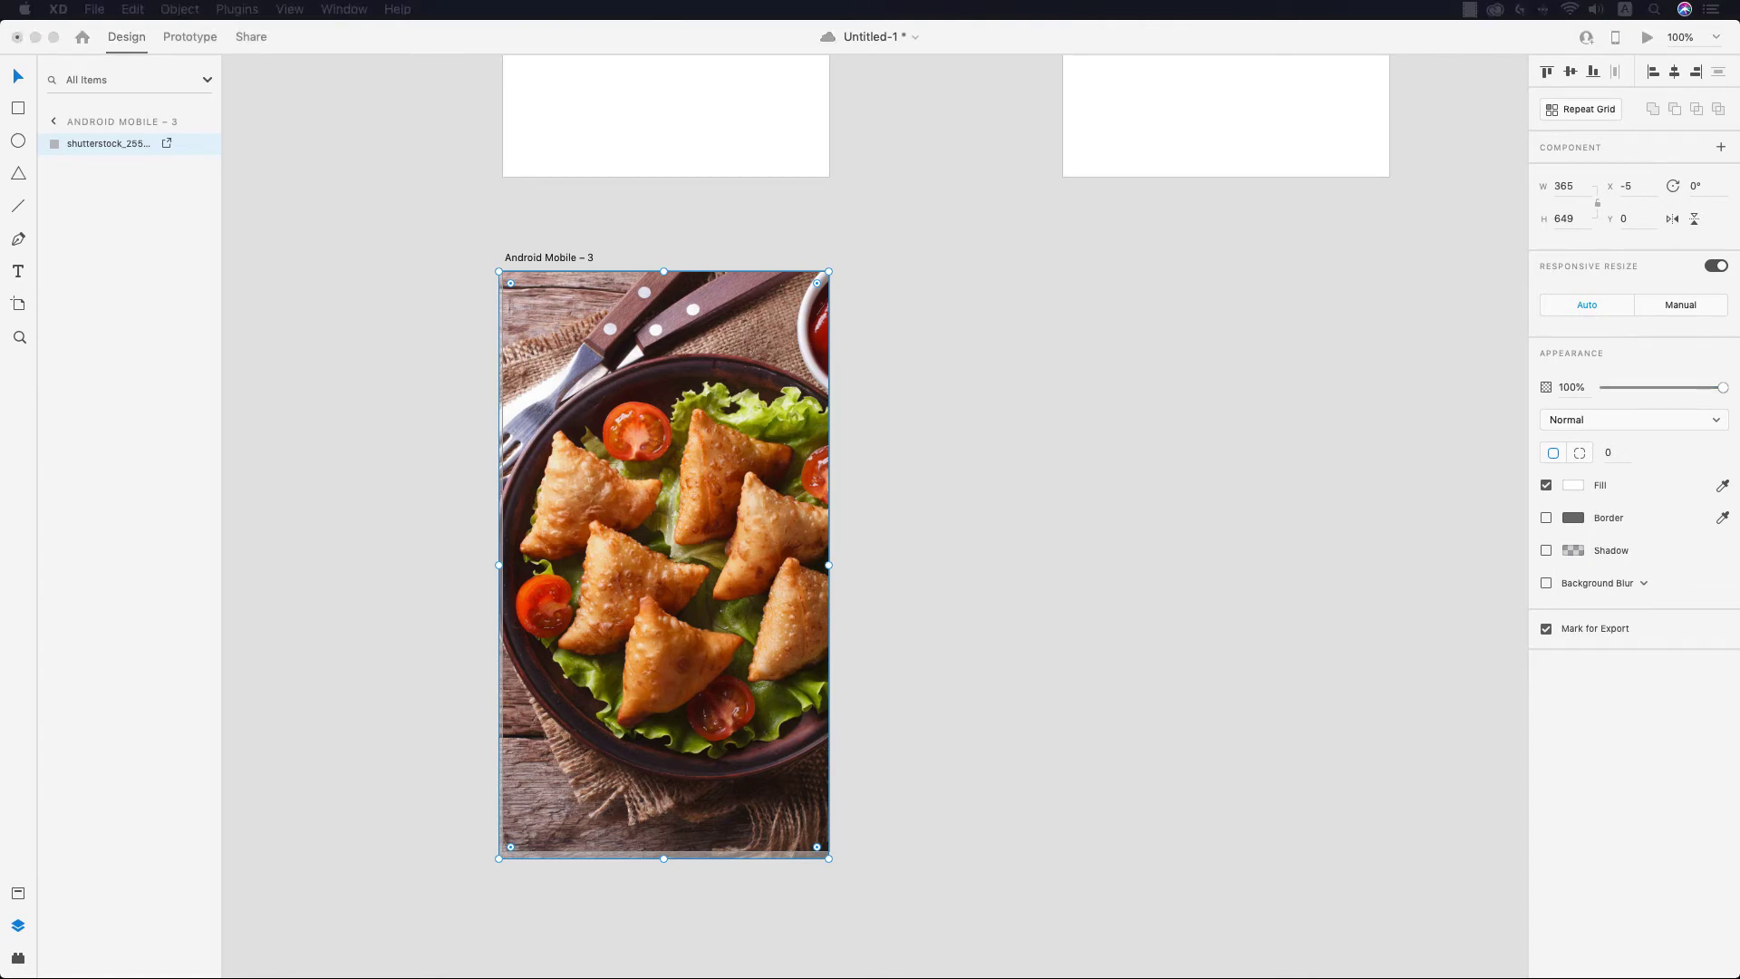
key(super+s)
click(796, 324)
key(super+v)
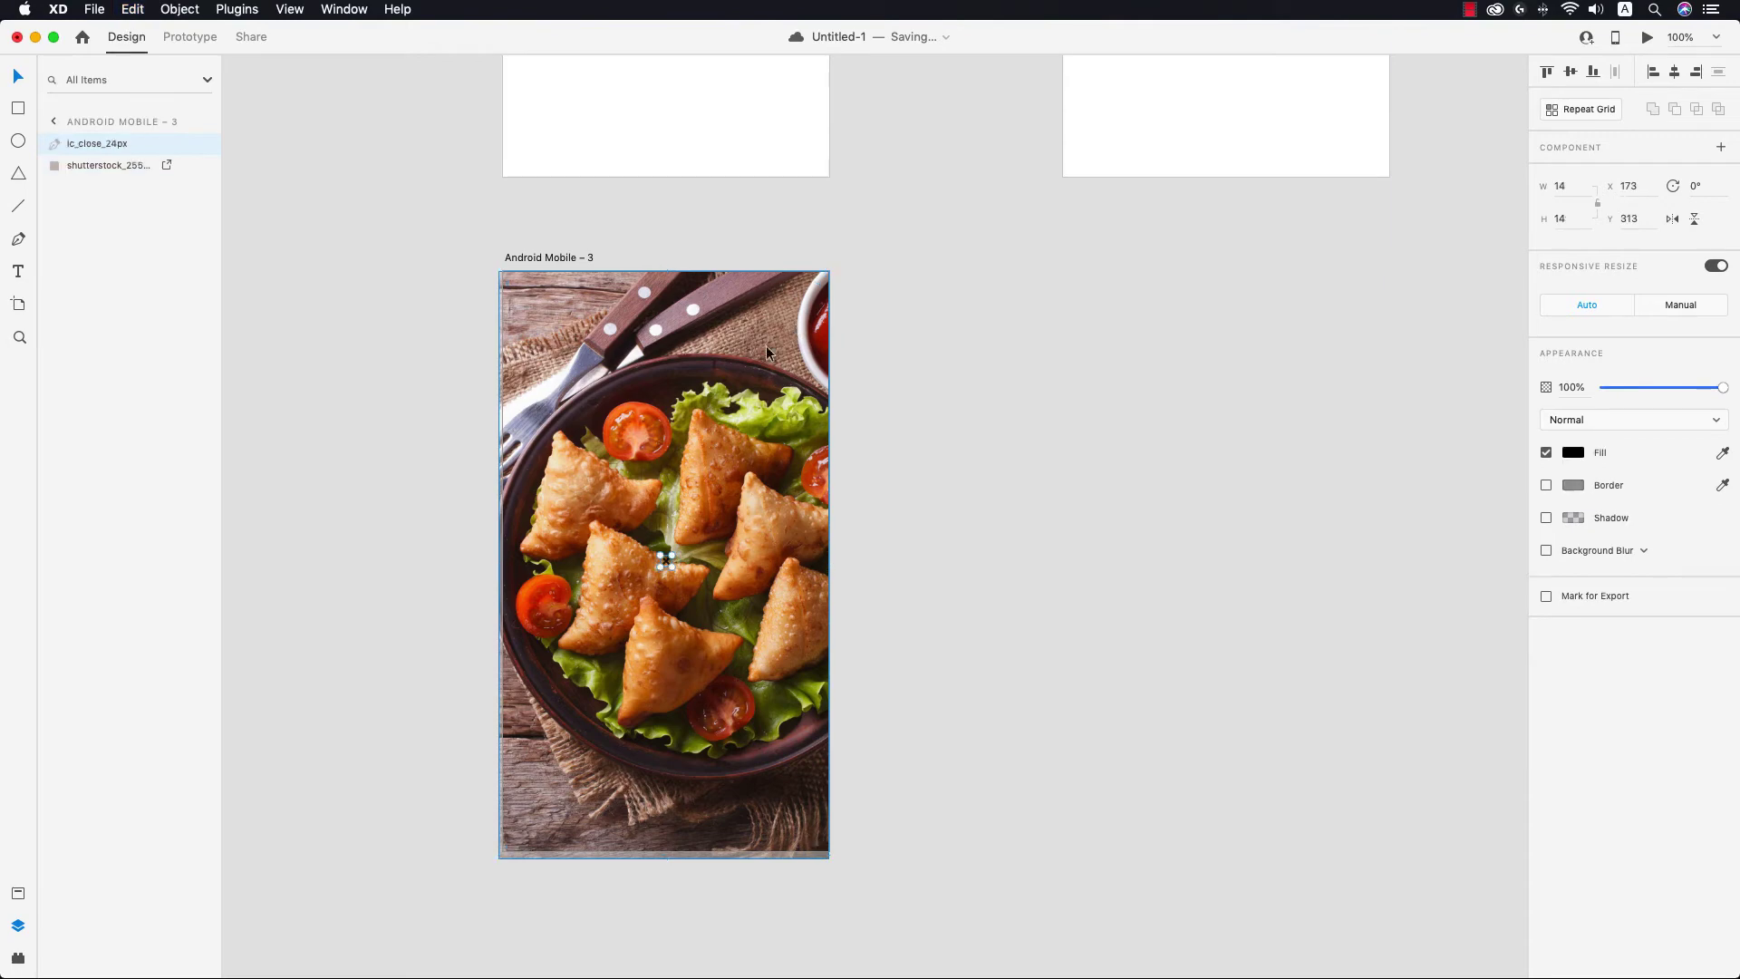
Step: Move the close icon near the upper-right corner of Android Mobile – 3, to X 313, Y 23
key(shift+Up)
key(shift+Up)
key(shift+Up)
key(shift+Up)
key(shift+Up)
key(shift+Up)
key(shift+Up)
key(shift+Up)
key(shift+Up)
key(shift+Up)
key(shift+Up)
key(shift+Up)
key(shift+Up)
key(shift+Up)
key(shift+Up)
key(shift+Up)
key(shift+Up)
key(shift+Up)
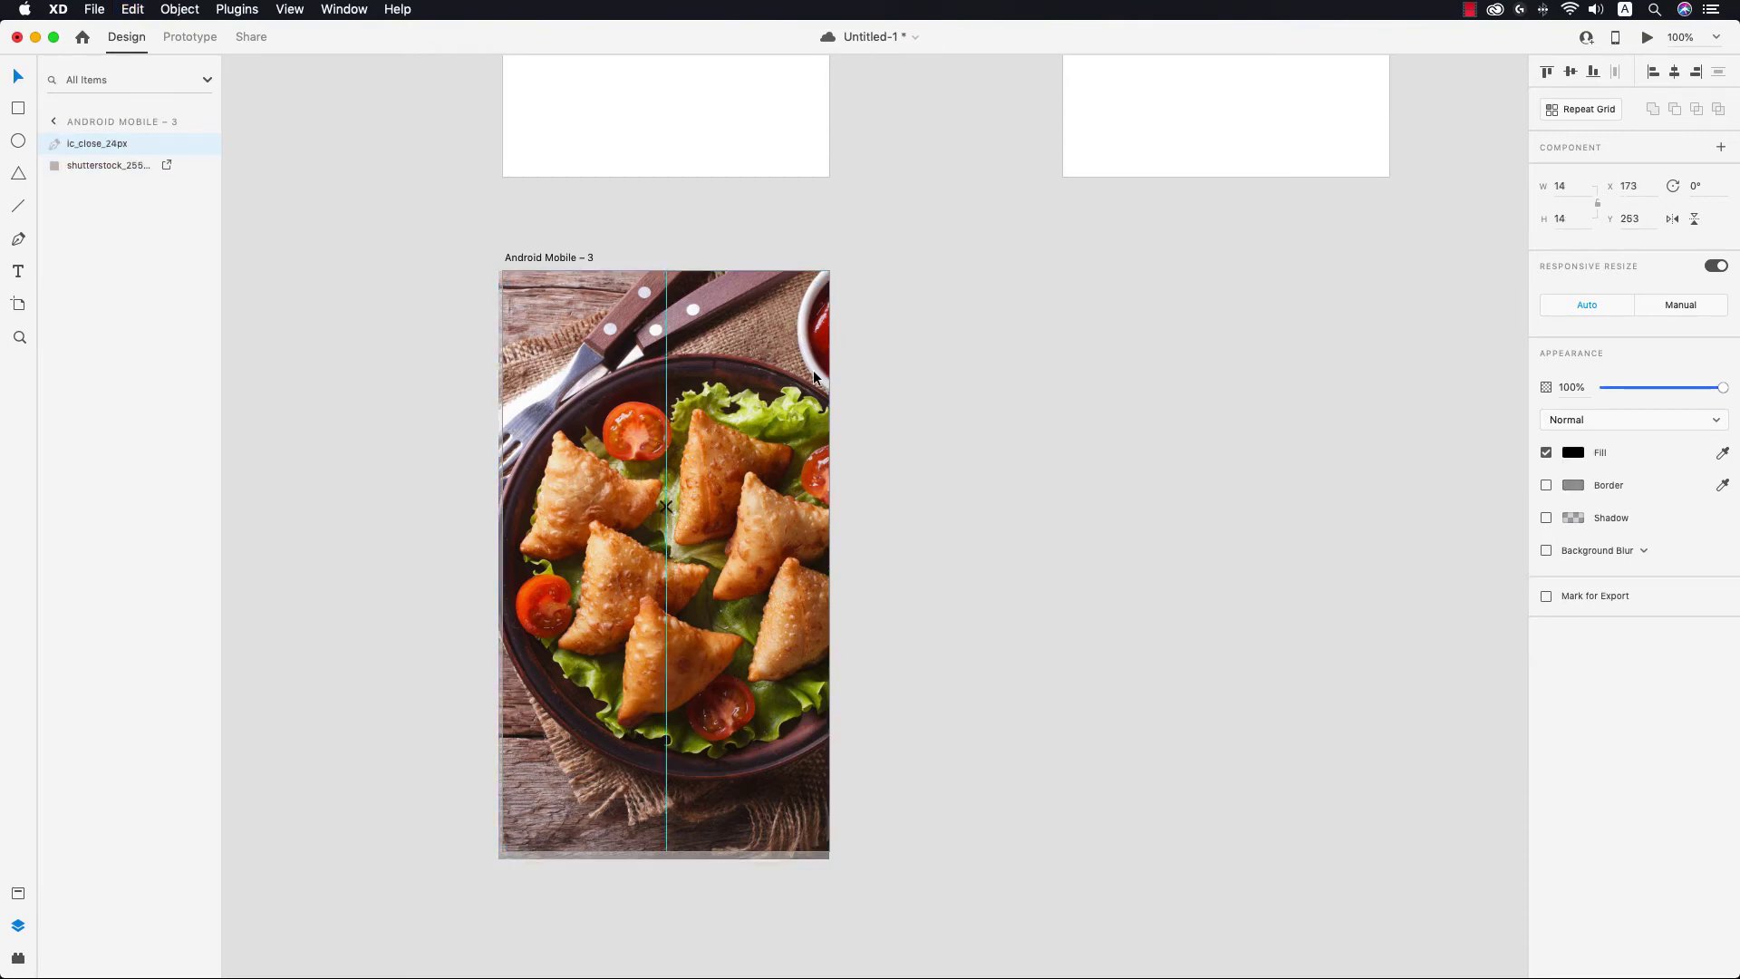
key(shift+Up)
key(shift+Up)
key(shift+Up)
key(shift+Up)
key(shift+Up)
key(shift+Up)
key(shift+Up)
key(shift+Up)
key(shift+Up)
key(shift+Up)
key(shift+Up)
key(shift+Right)
key(shift+Right)
key(shift+Right)
key(shift+Right)
key(shift+Right)
key(shift+Right)
key(shift+Right)
key(shift+Right)
key(shift+Right)
key(shift+Right)
key(shift+Right)
key(shift+Right)
key(shift+Right)
key(shift+Right)
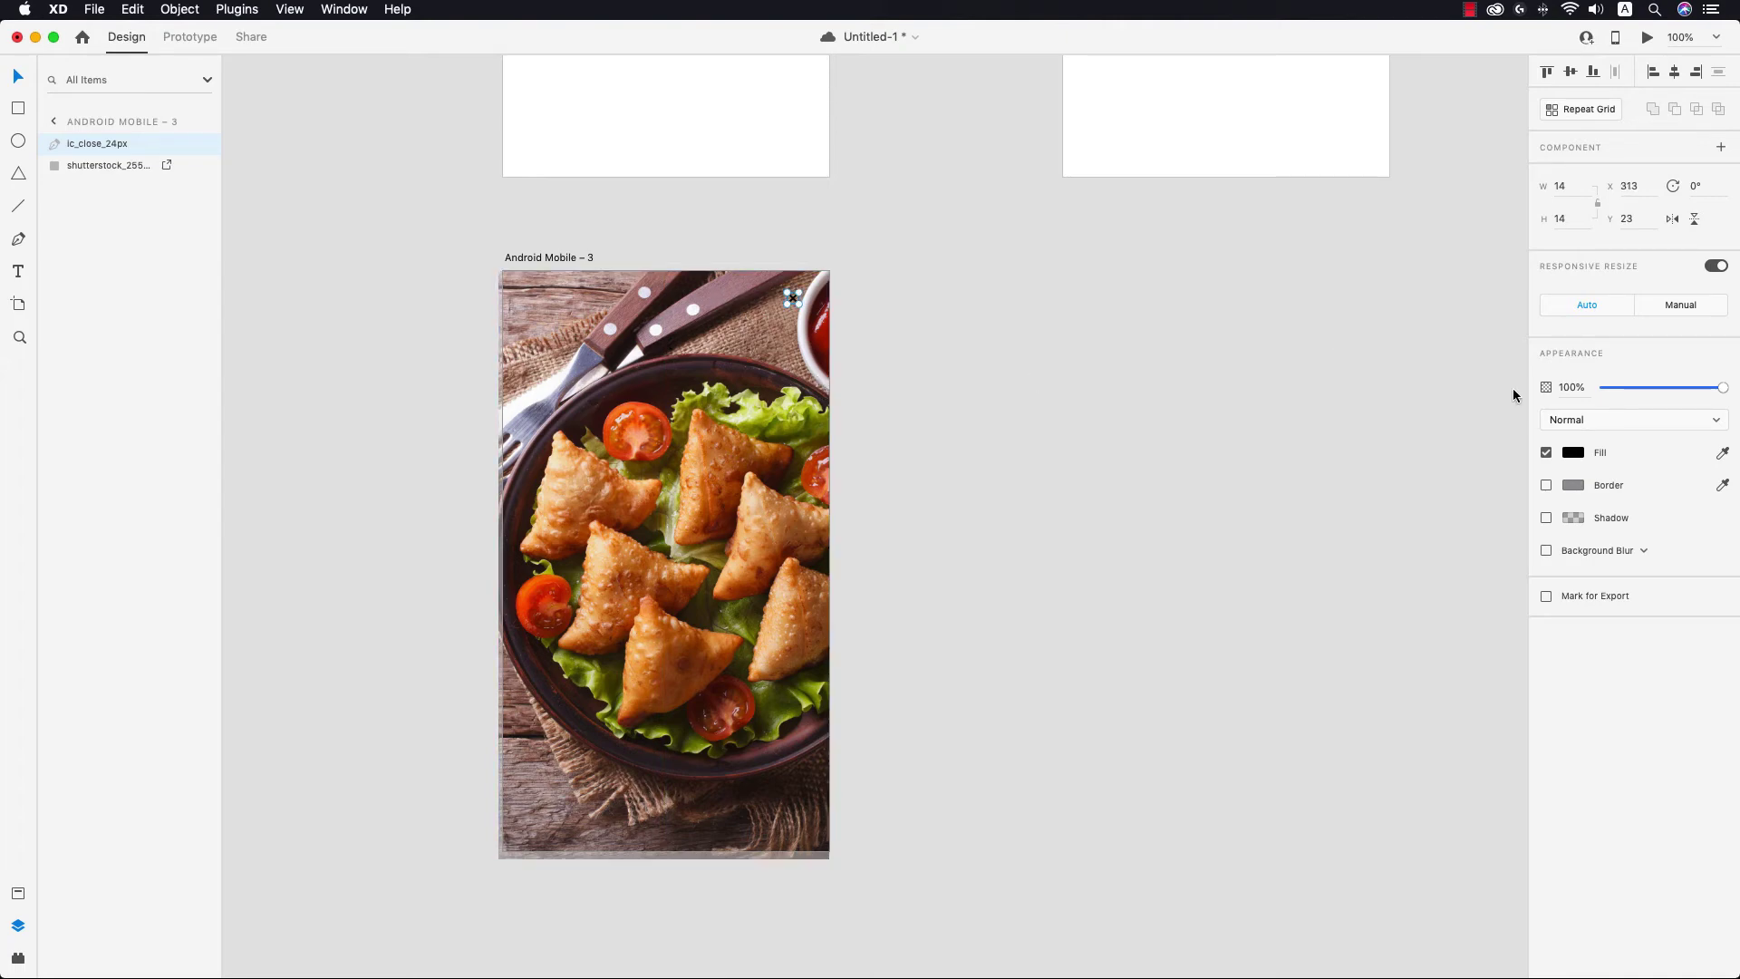
Step: Set the close icon's fill color to white
click(1570, 458)
click(1389, 379)
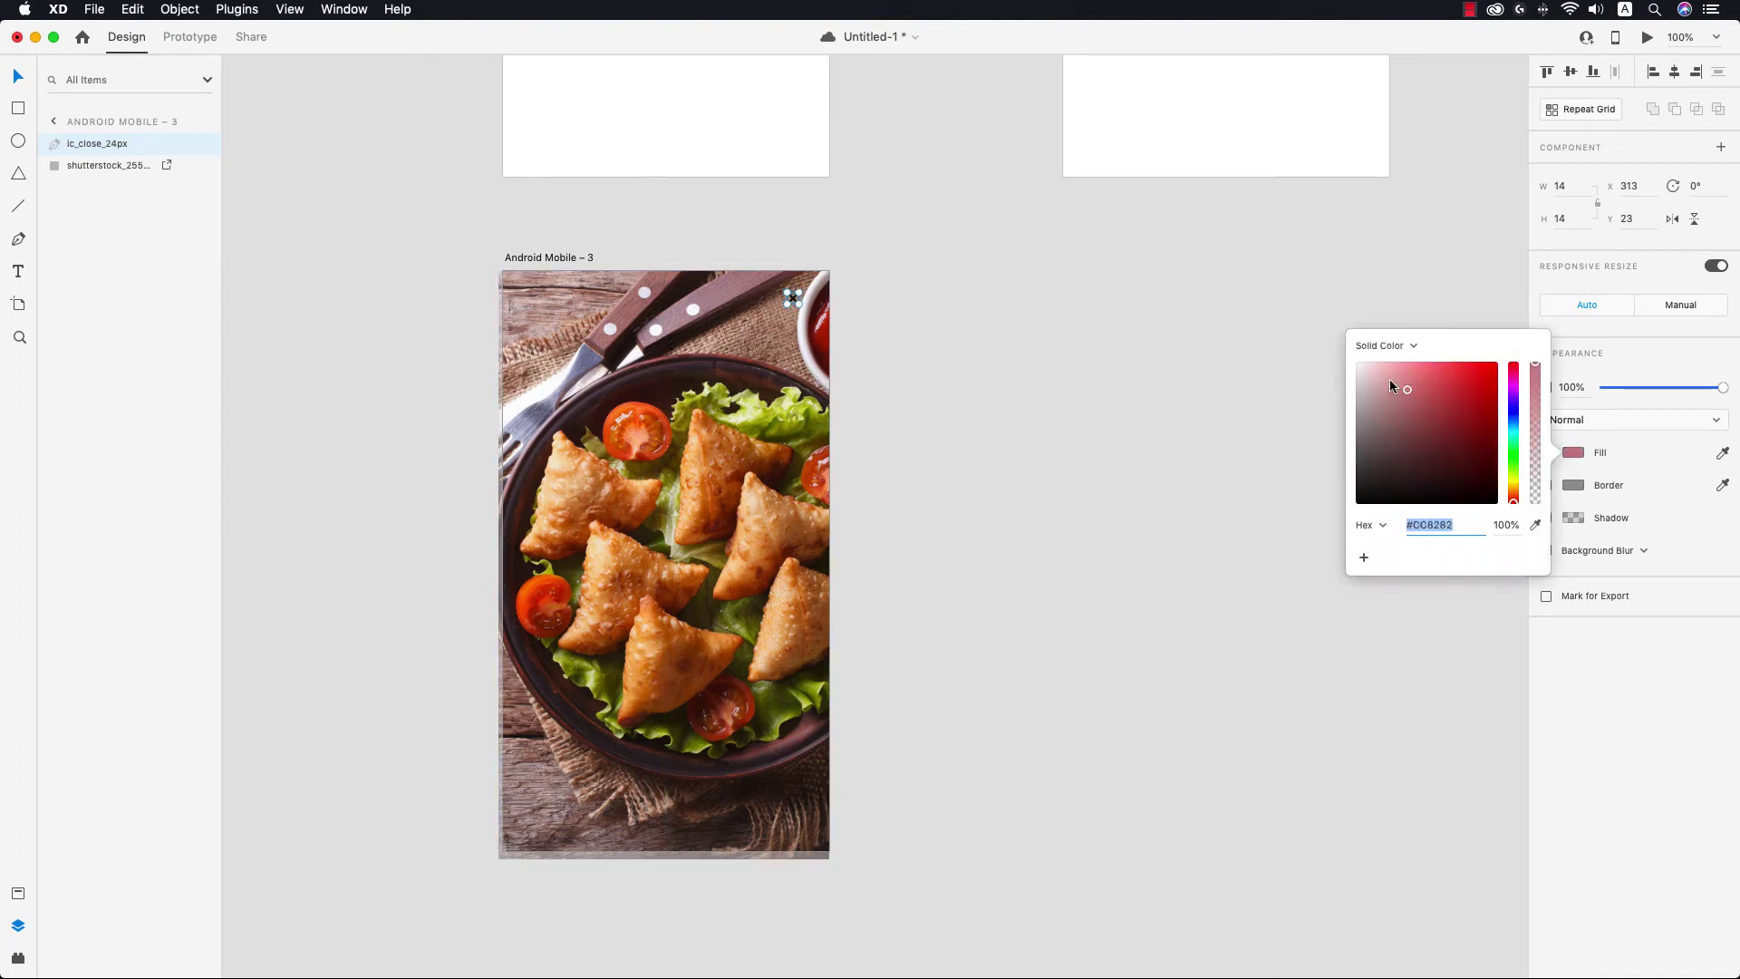
click(1112, 335)
Step: Enlarge the close icon slightly and place it near the upper-left corner of the Android Mobile – 3 artboard
click(788, 300)
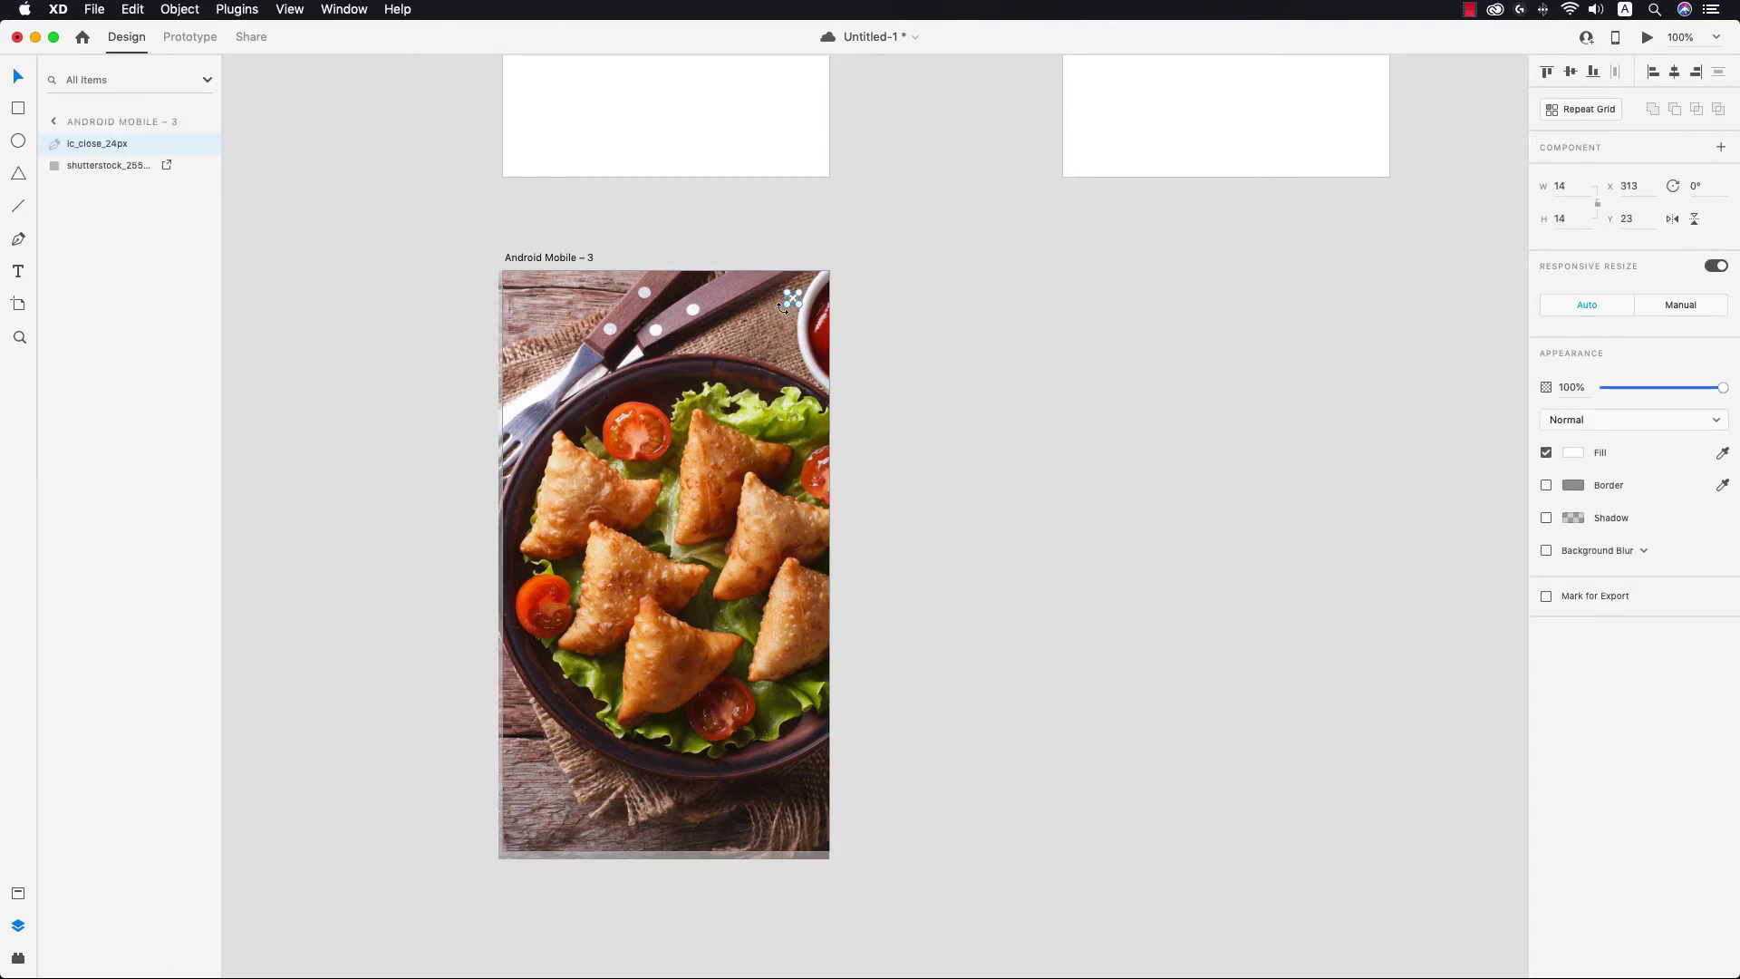
drag(783, 306, 536, 297)
click(979, 339)
click(1073, 364)
click(1139, 339)
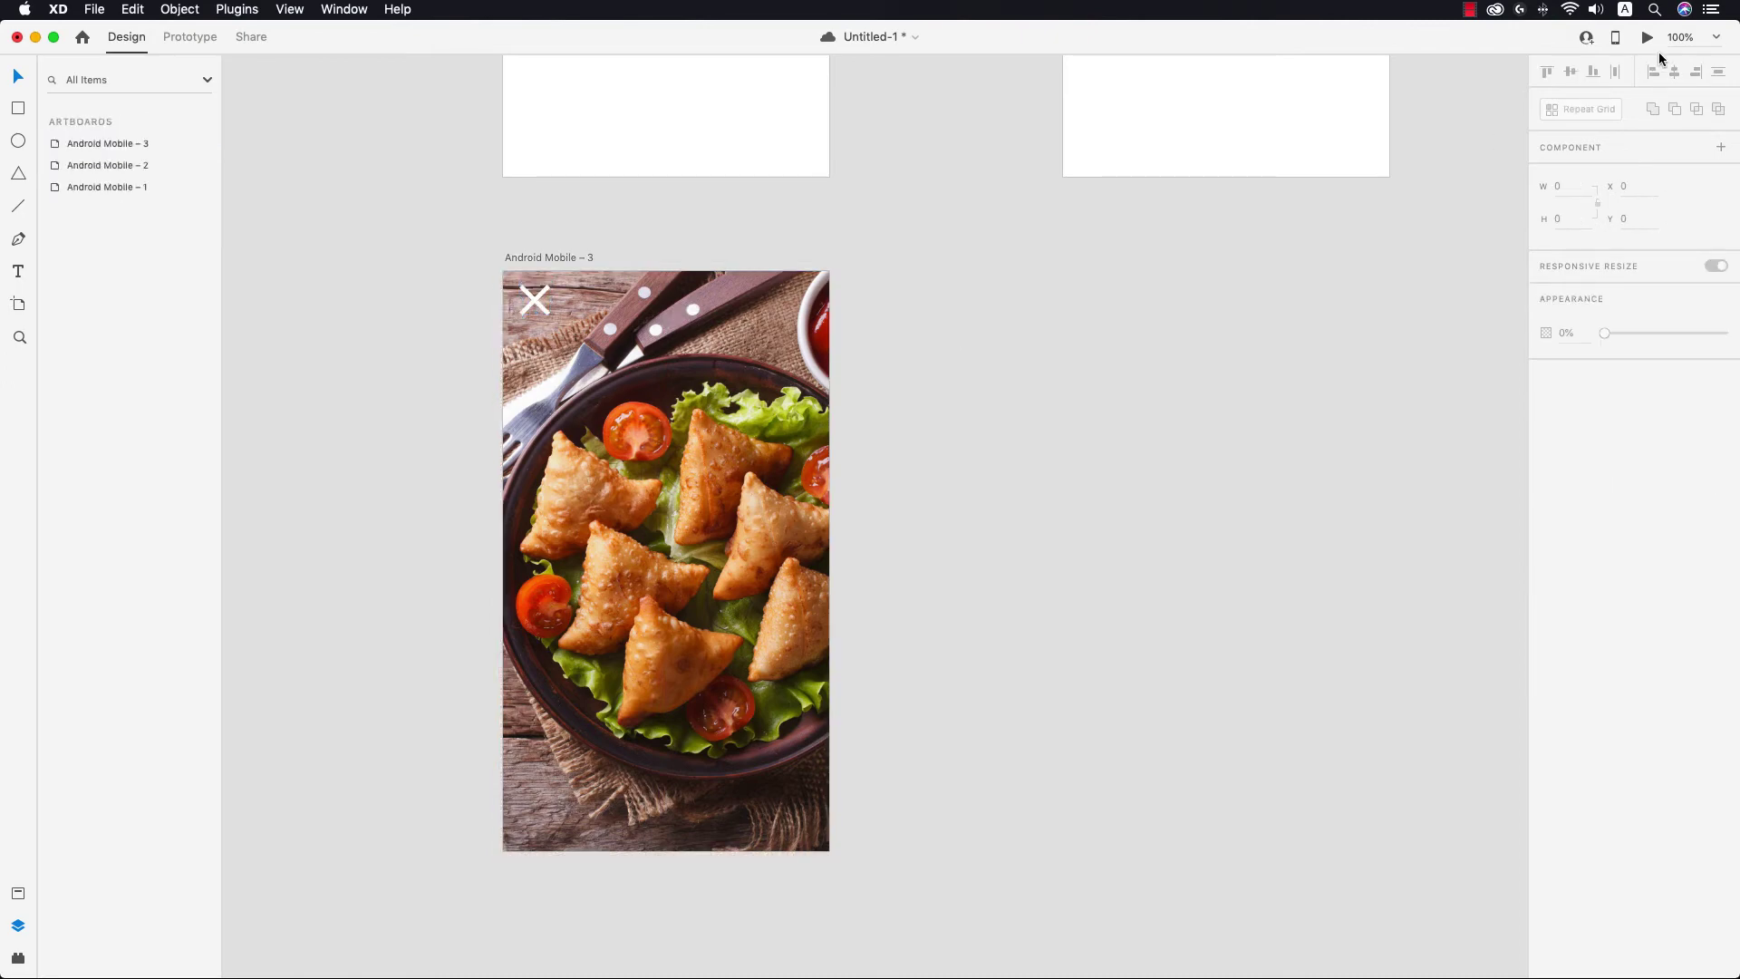
Step: In Prototype mode, link the samosa photo on Android Mobile – 1 to Android Mobile – 3 with a Tap trigger and Auto-Animate
click(1715, 38)
scroll(1169, 213, up, 5)
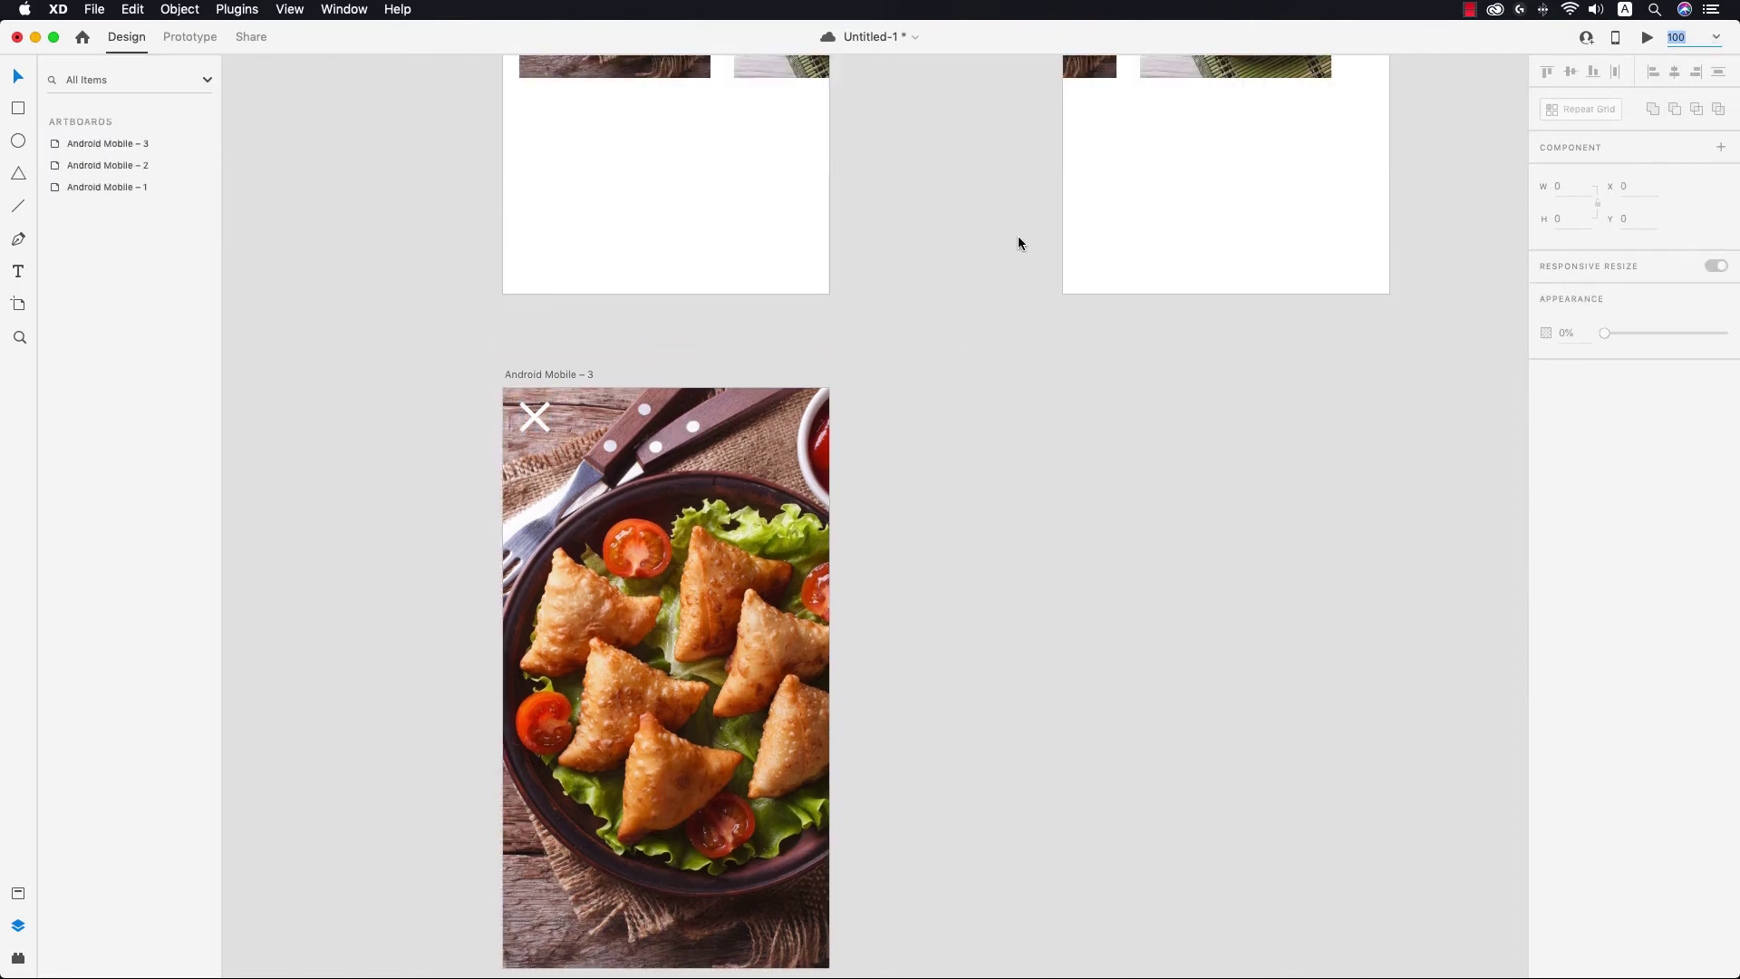
scroll(895, 263, up, 6)
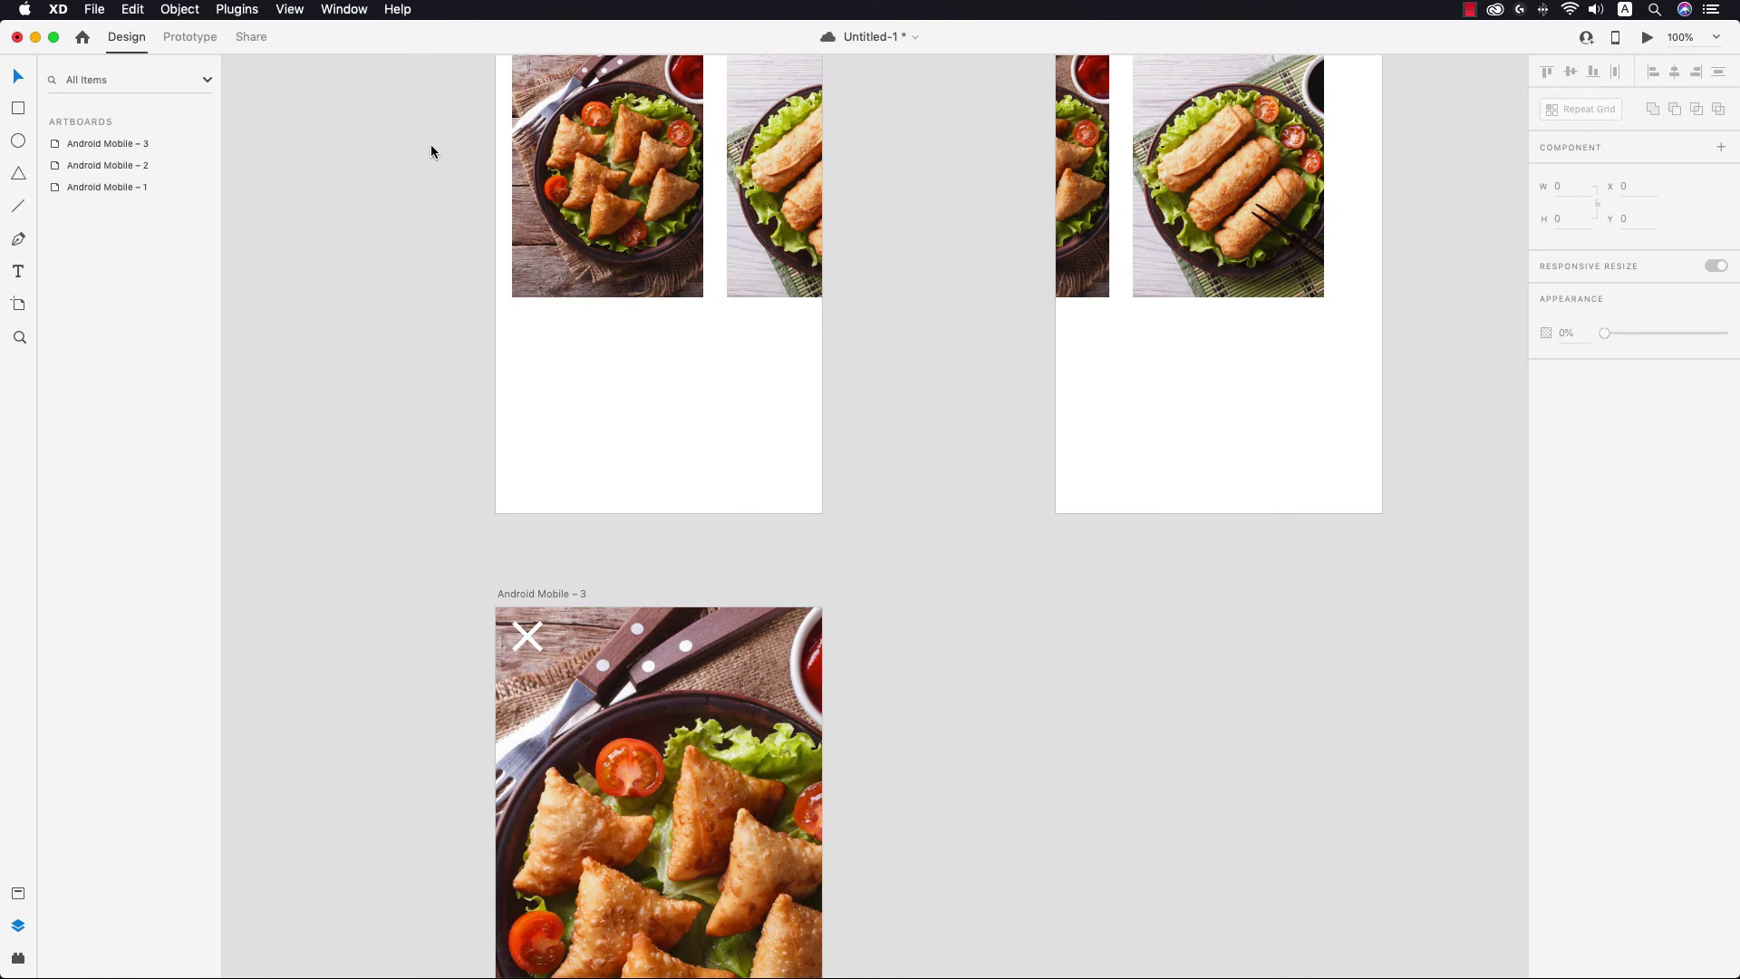
click(190, 37)
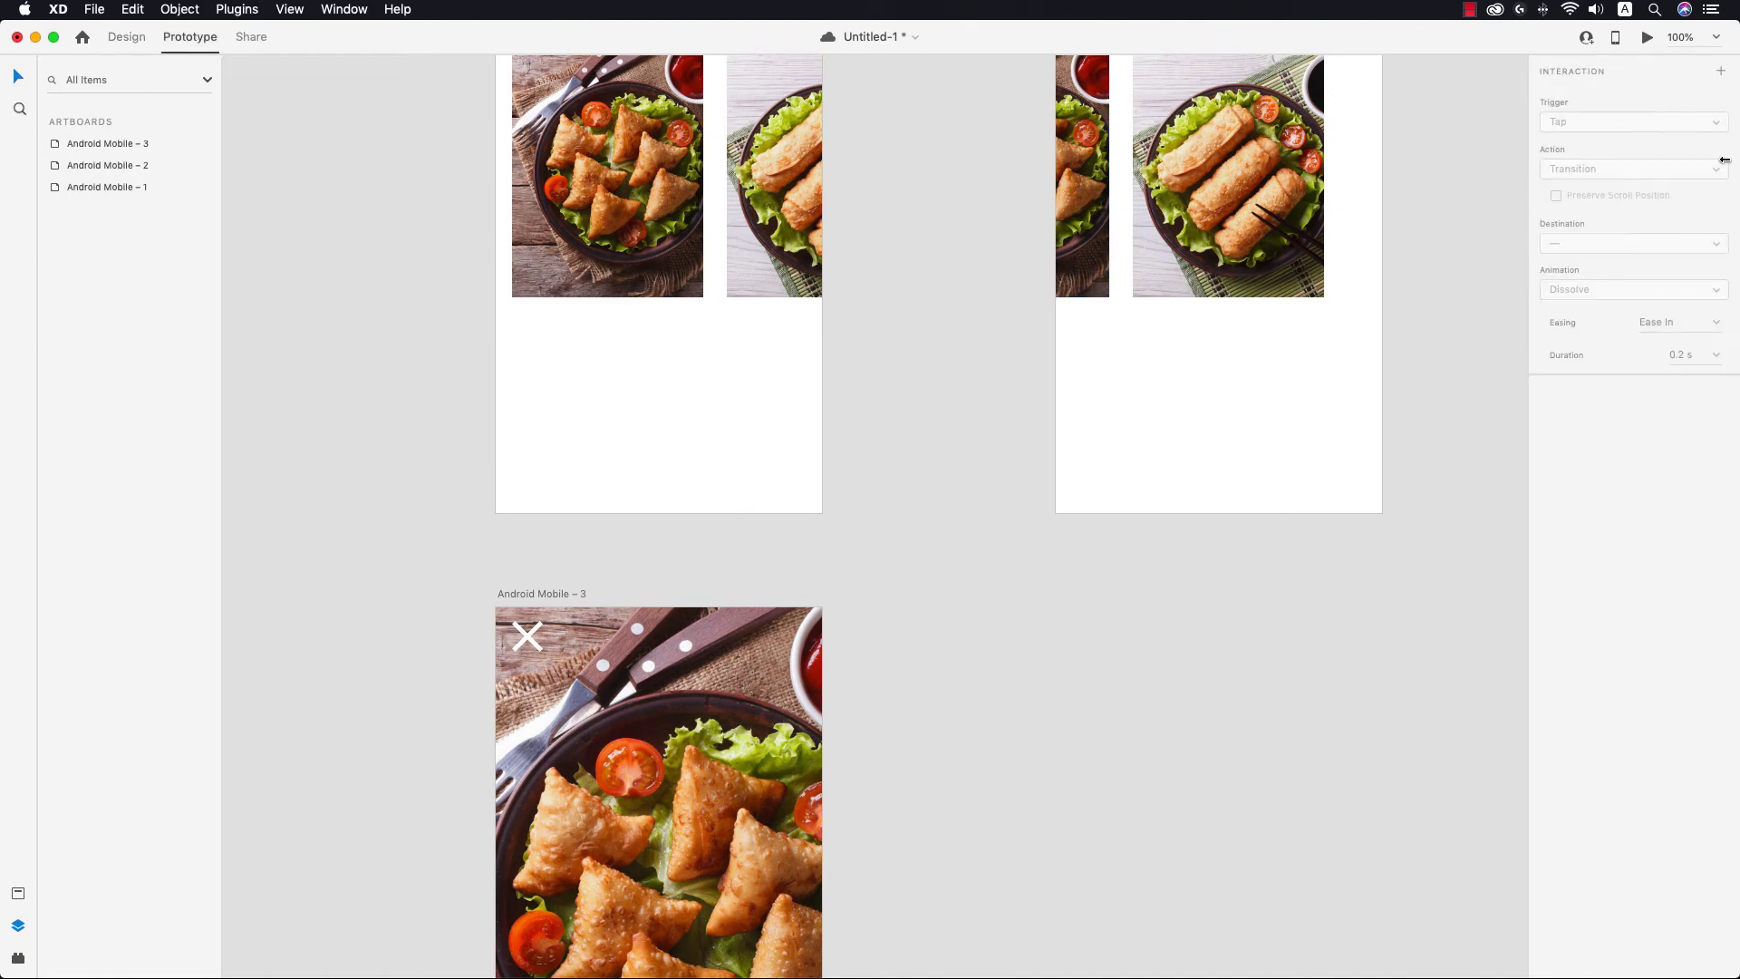
click(1716, 37)
click(1681, 101)
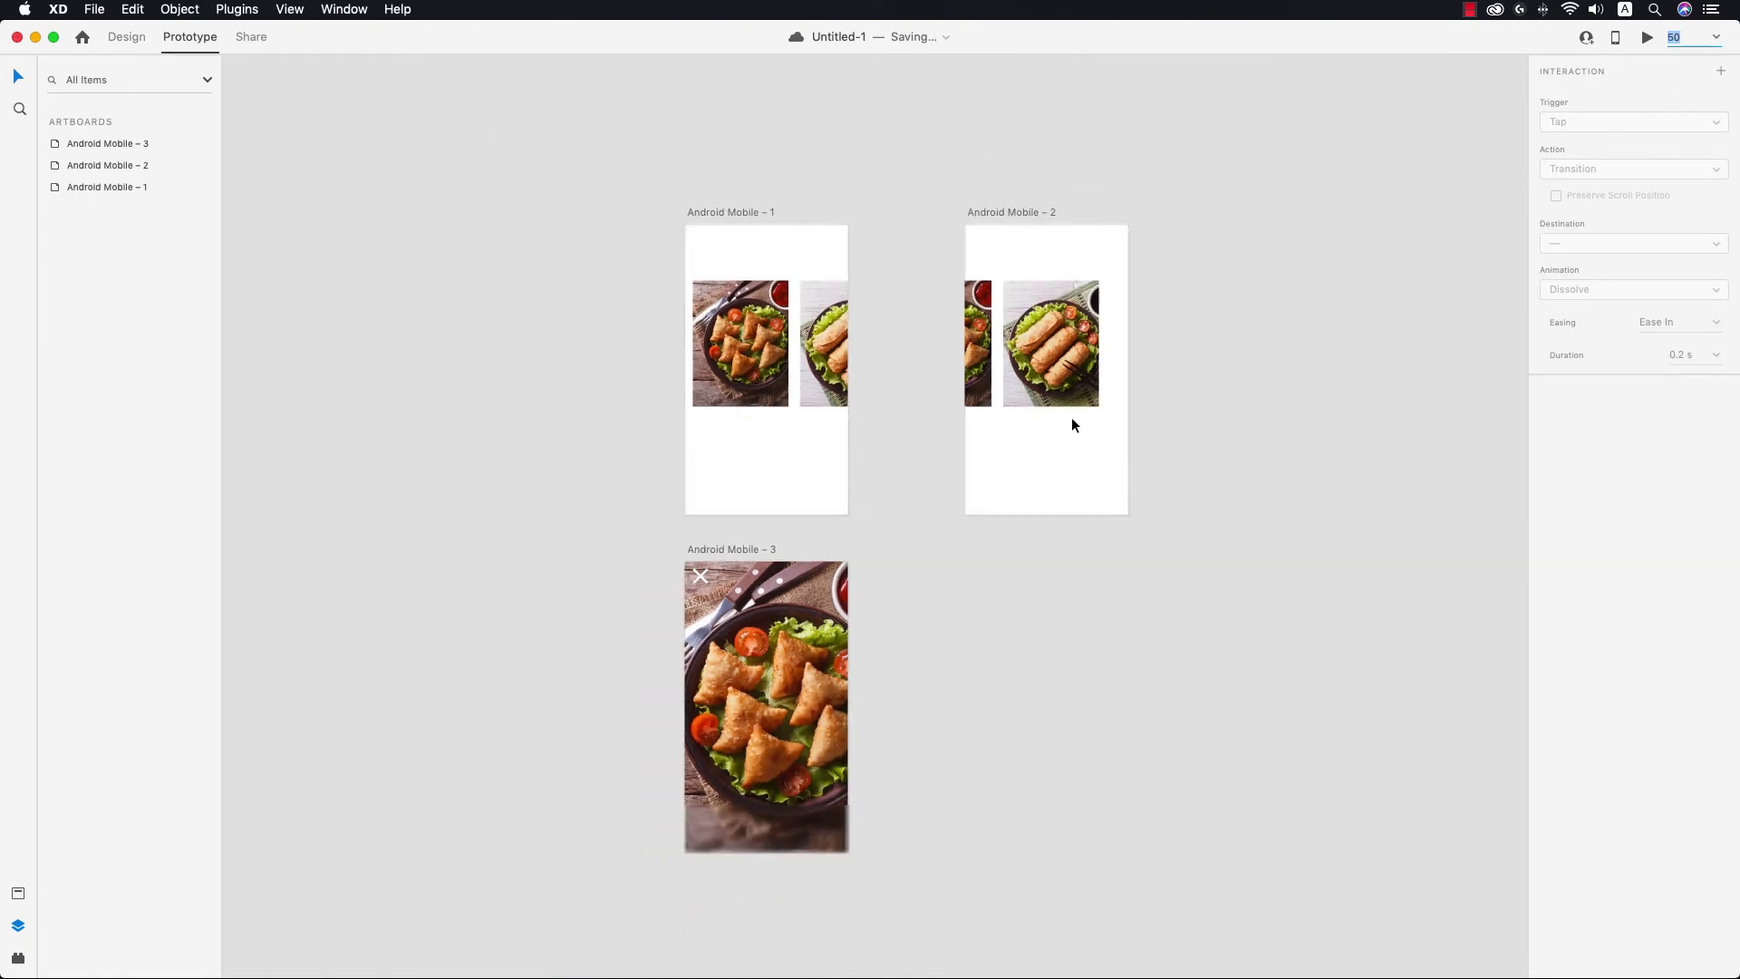
click(753, 368)
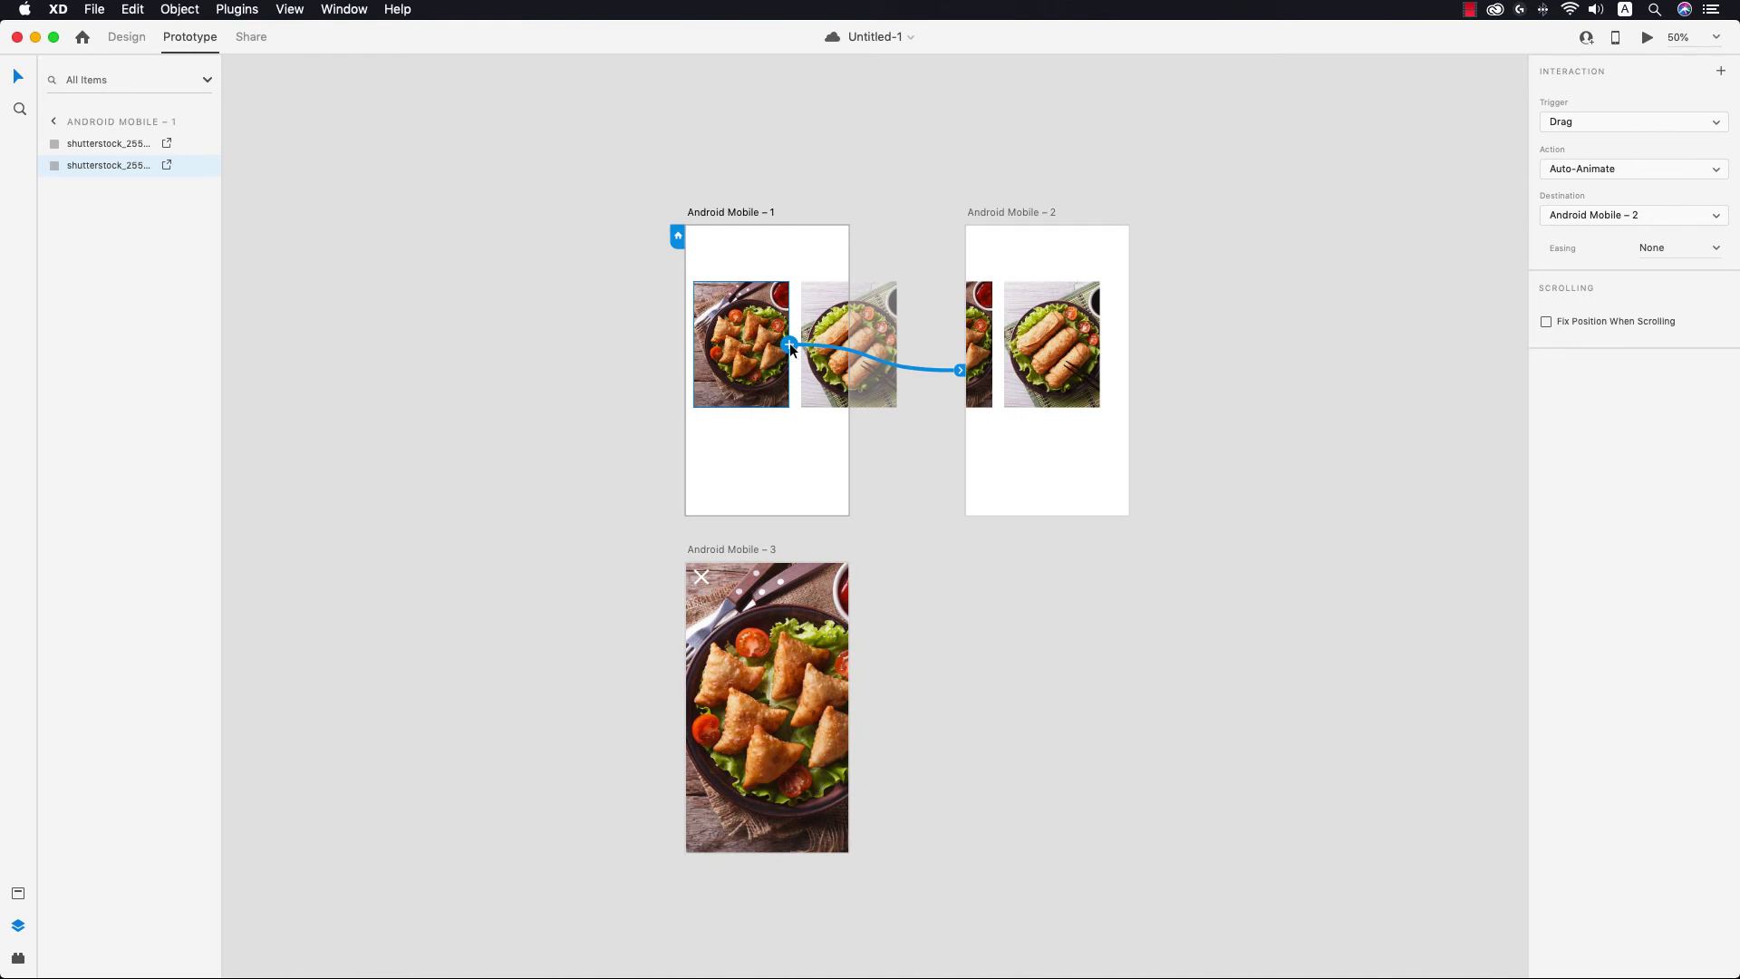
drag(791, 342, 759, 656)
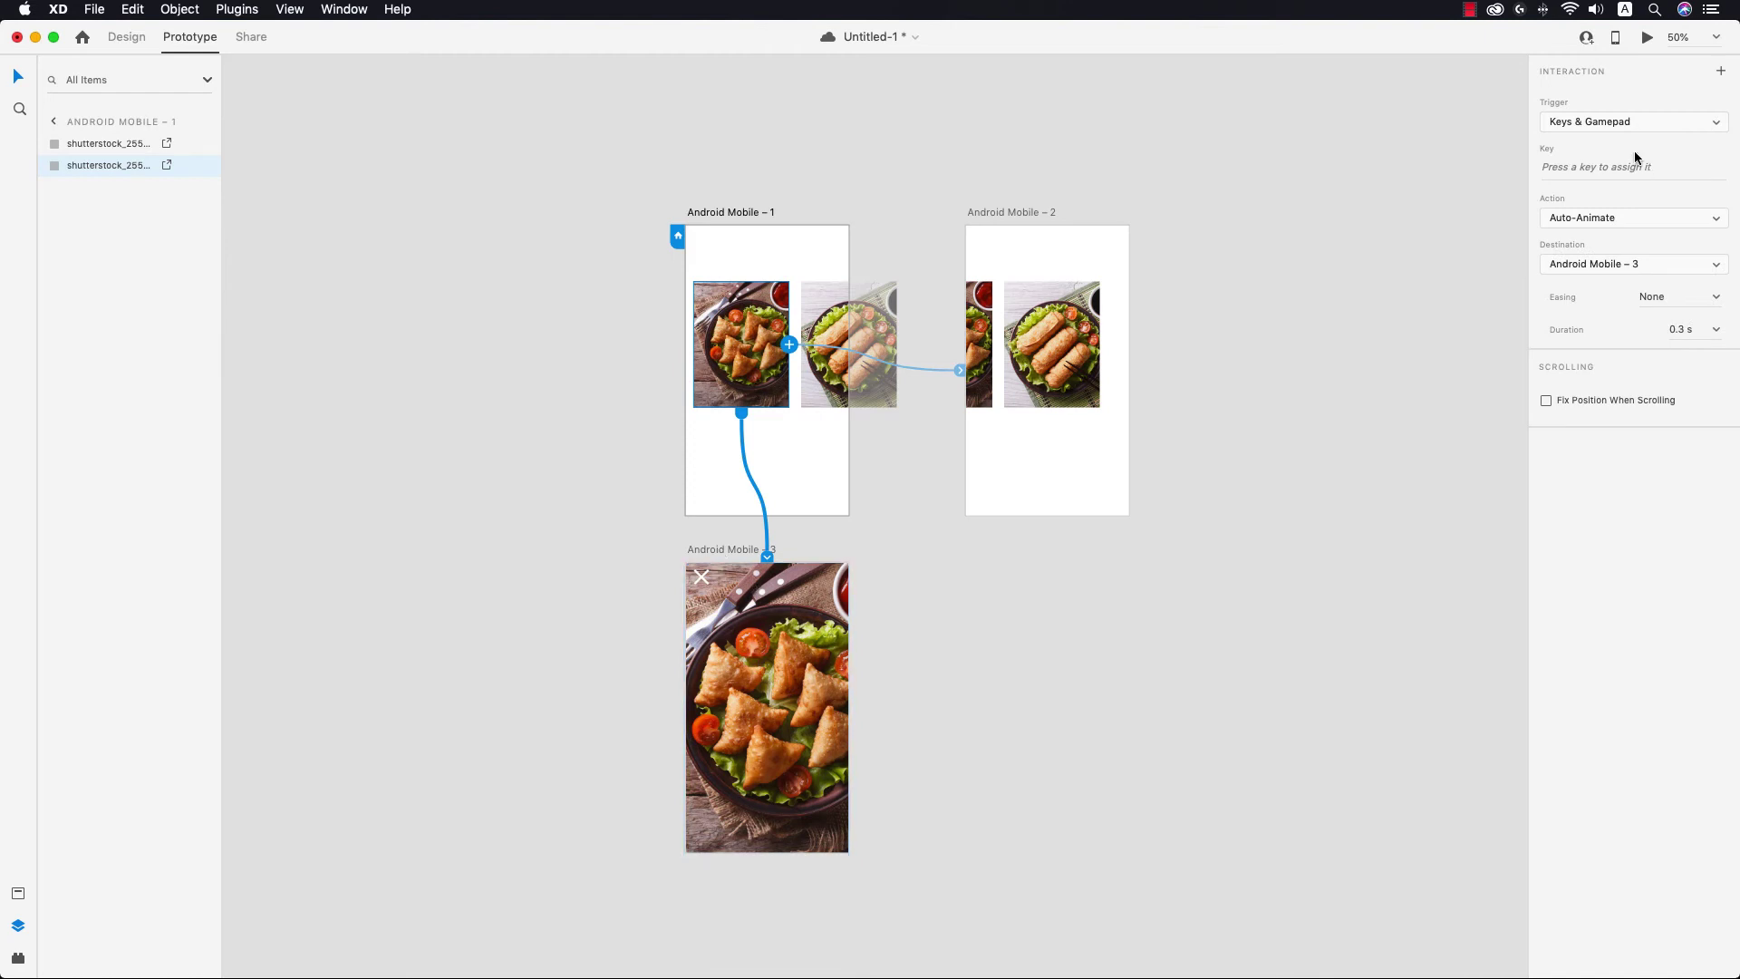
click(1715, 124)
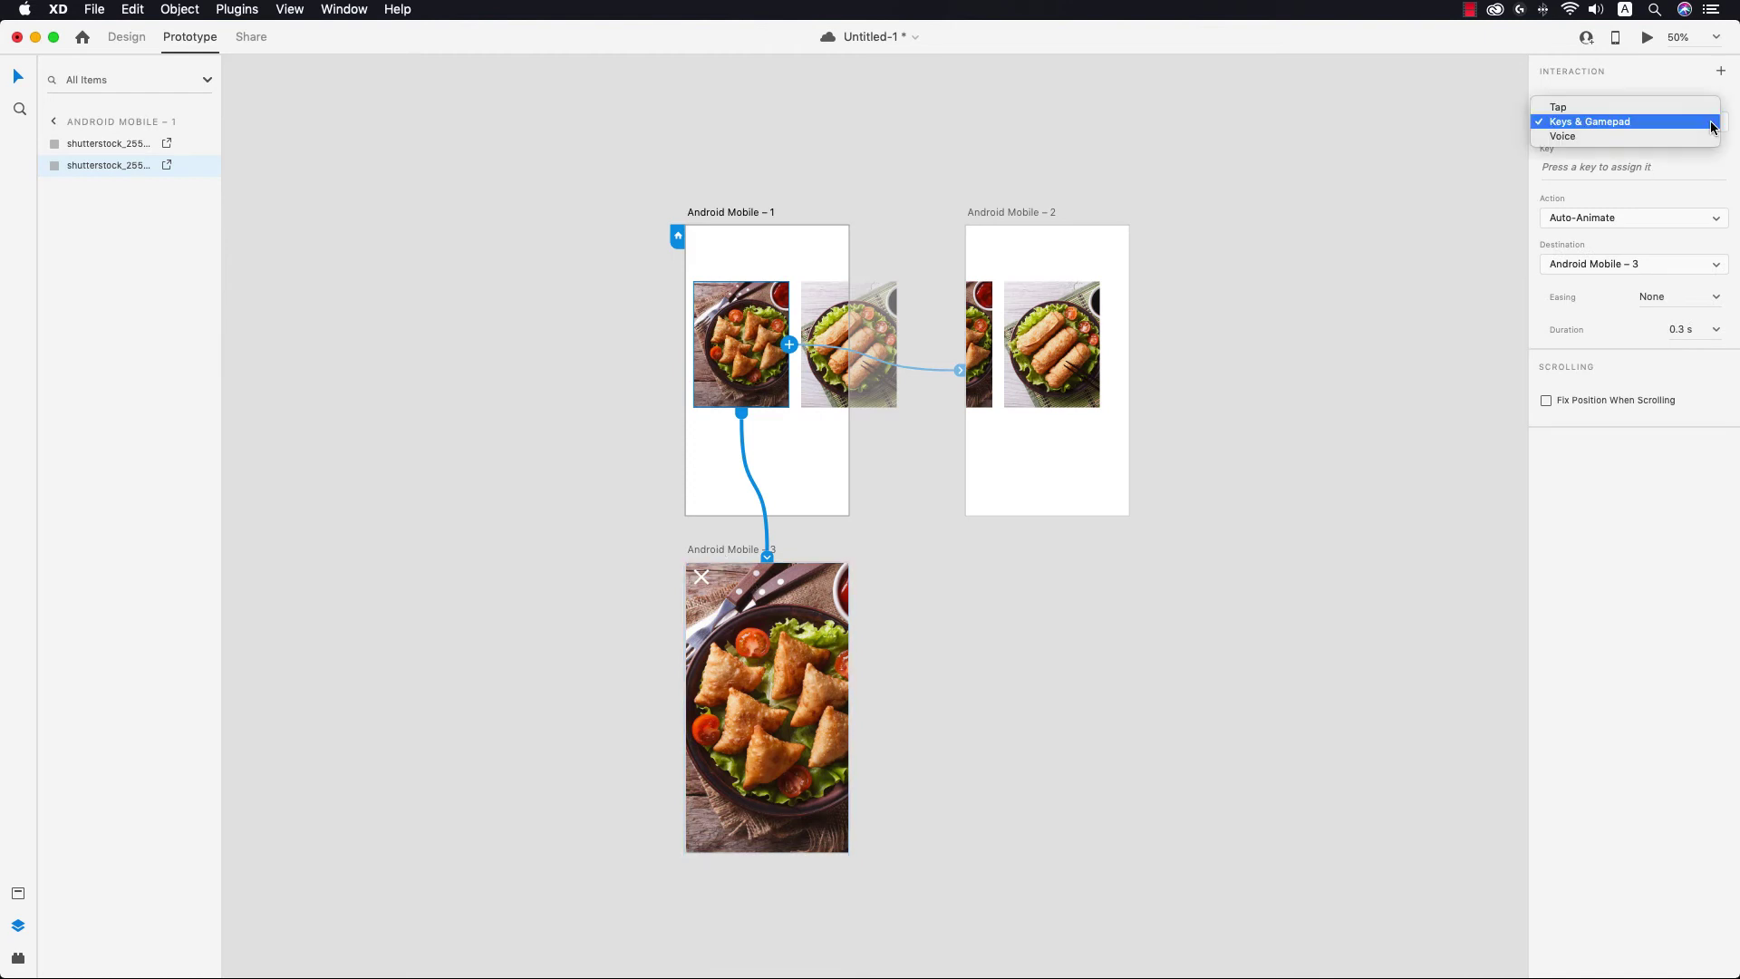
click(1595, 111)
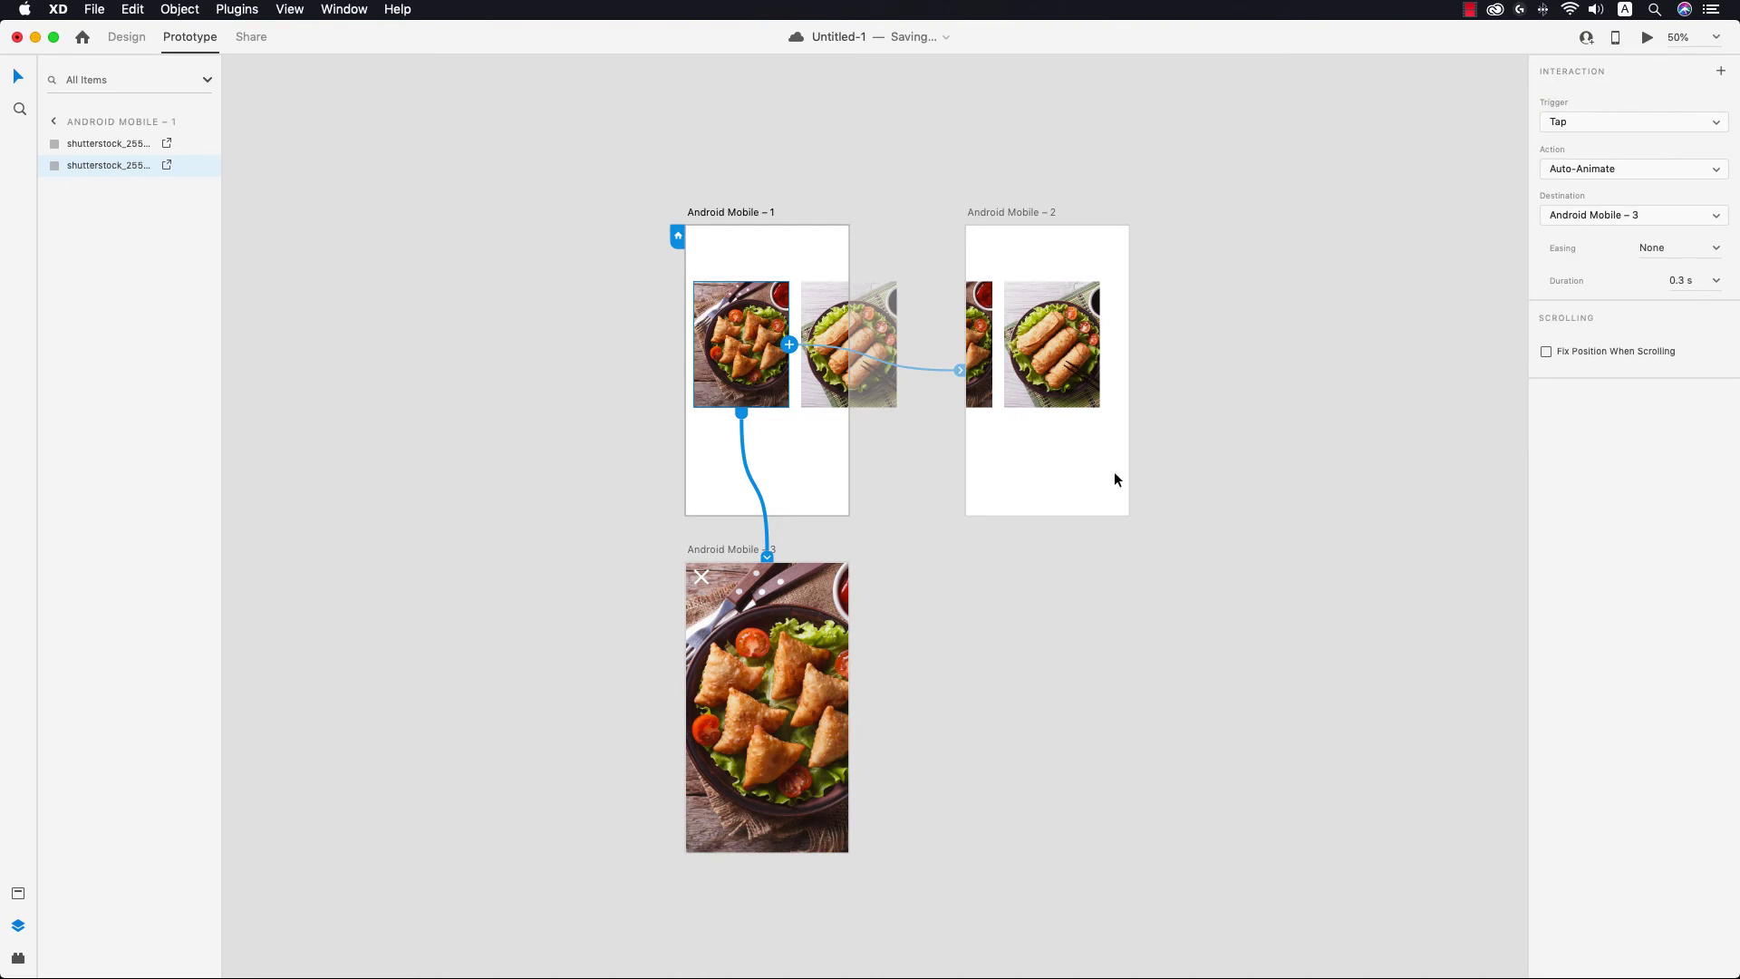
Step: Link the close icon on Android Mobile – 3 back to Android Mobile – 1 with a Tap trigger and Auto-Animate
click(699, 582)
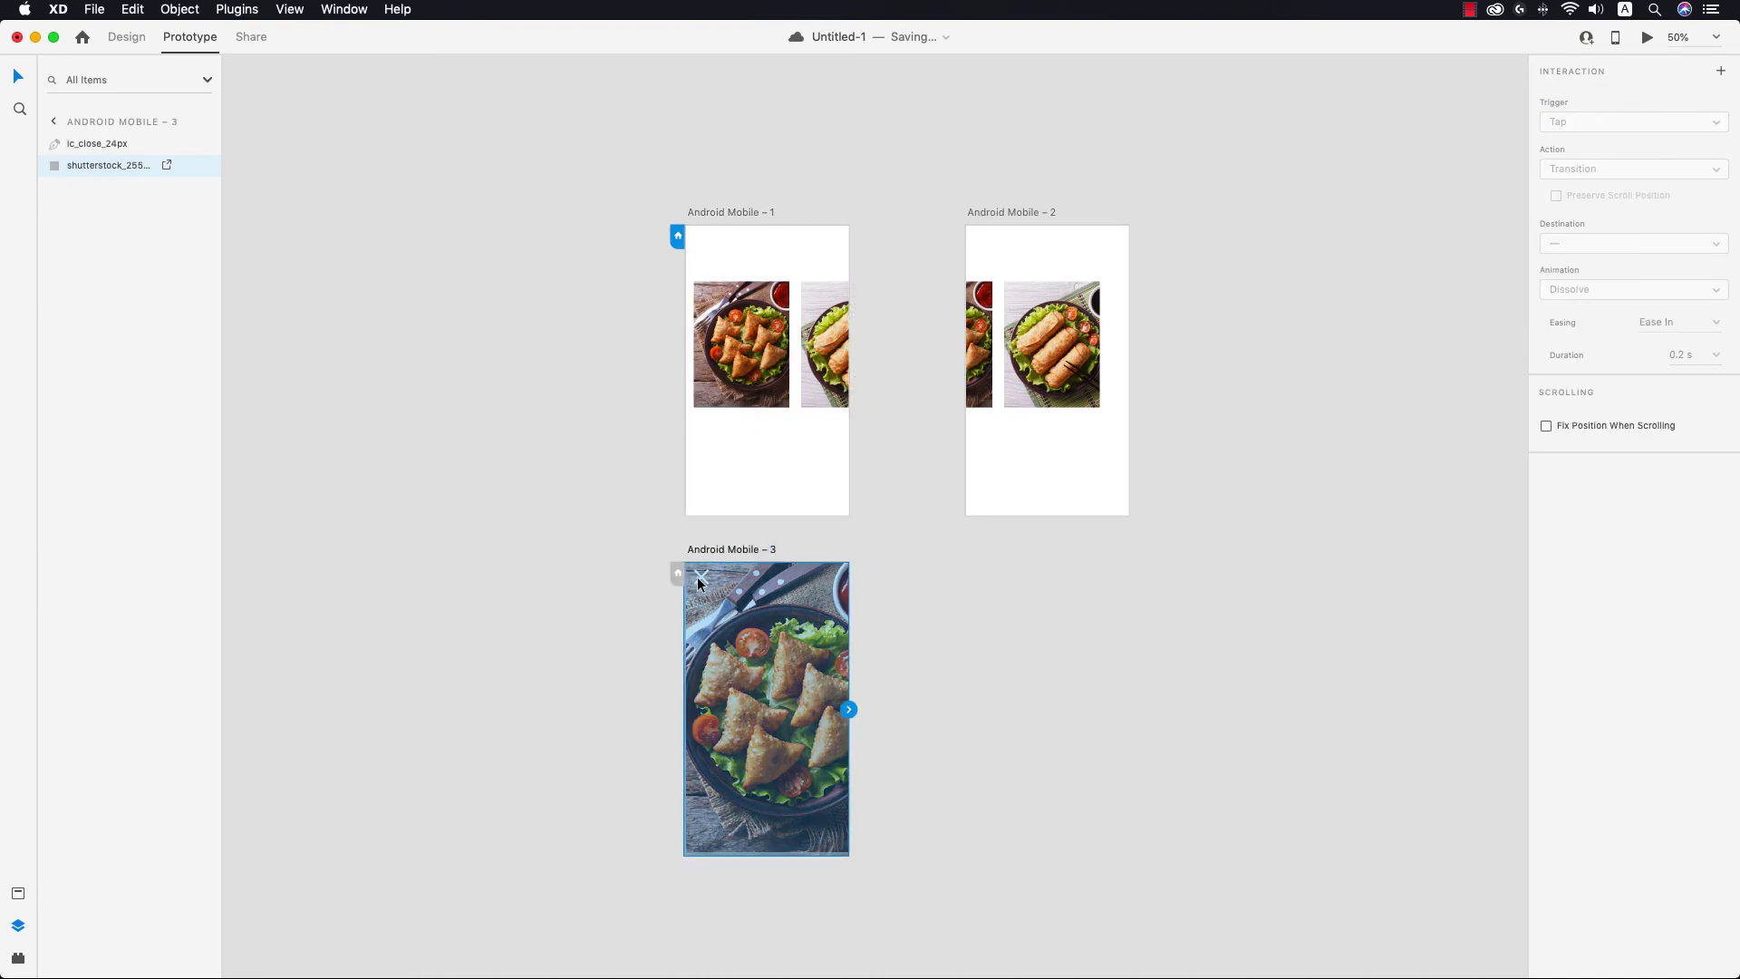
click(699, 576)
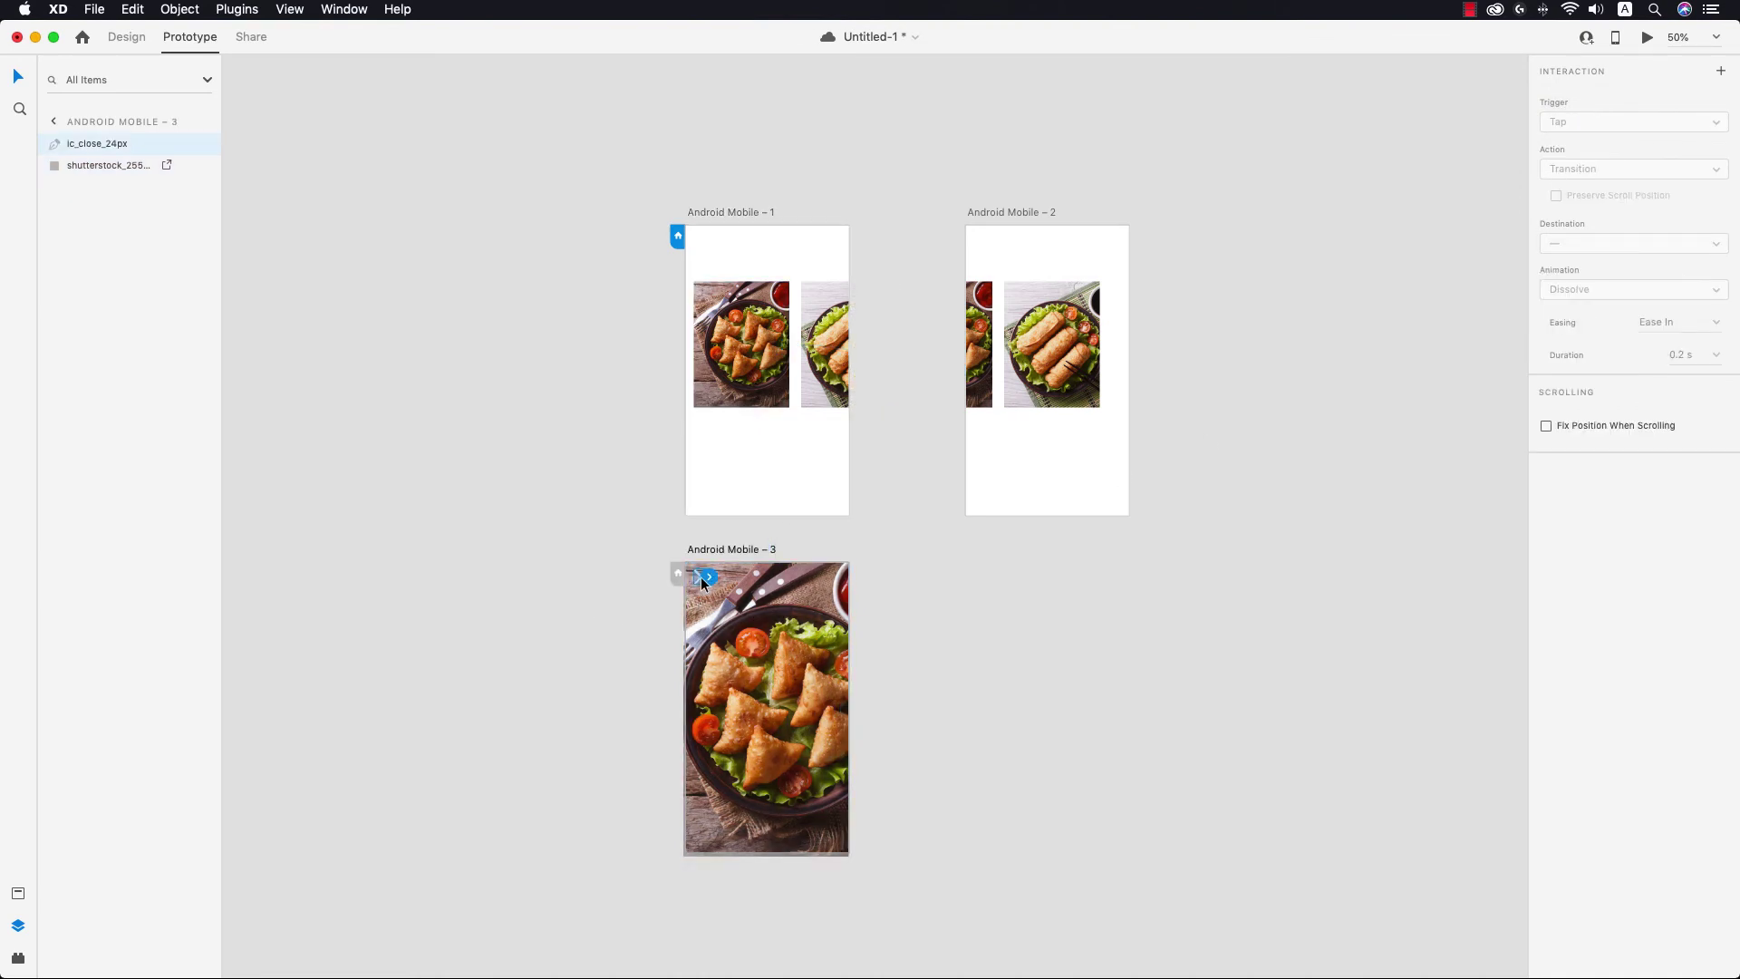
drag(708, 574, 770, 350)
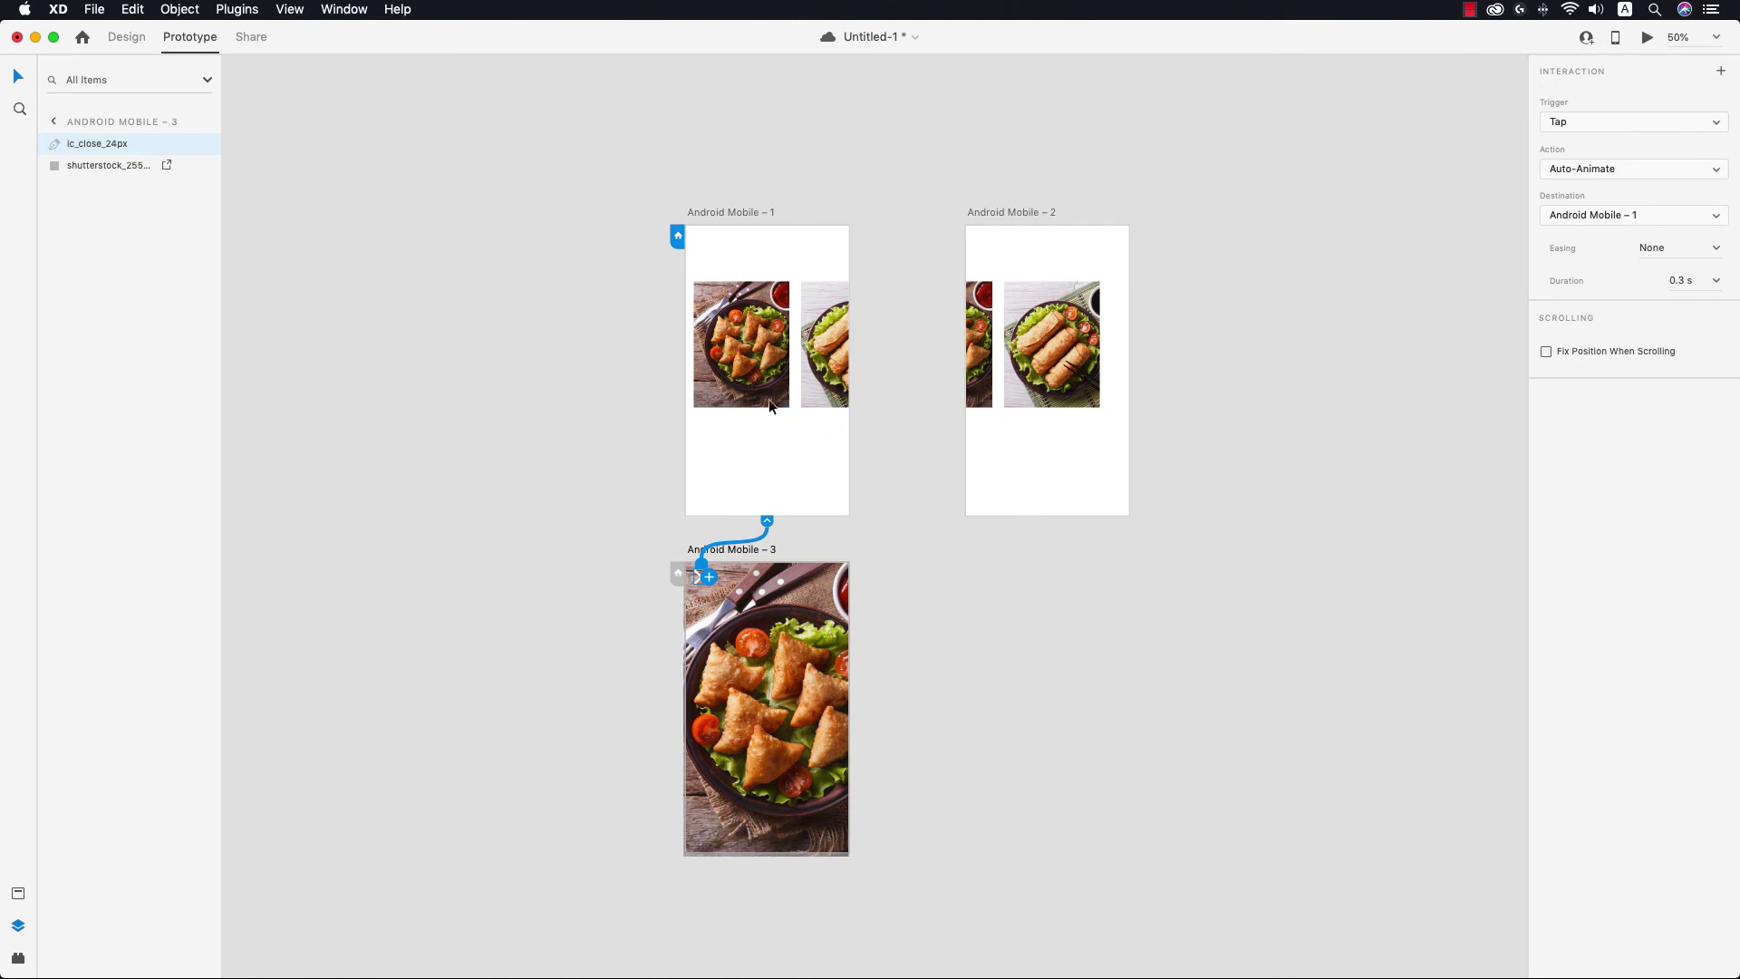
Step: Add a second Auto-Animate interaction from the samosa photo to Android Mobile – 3, triggered by Keys & Gamepad with the key P
click(750, 353)
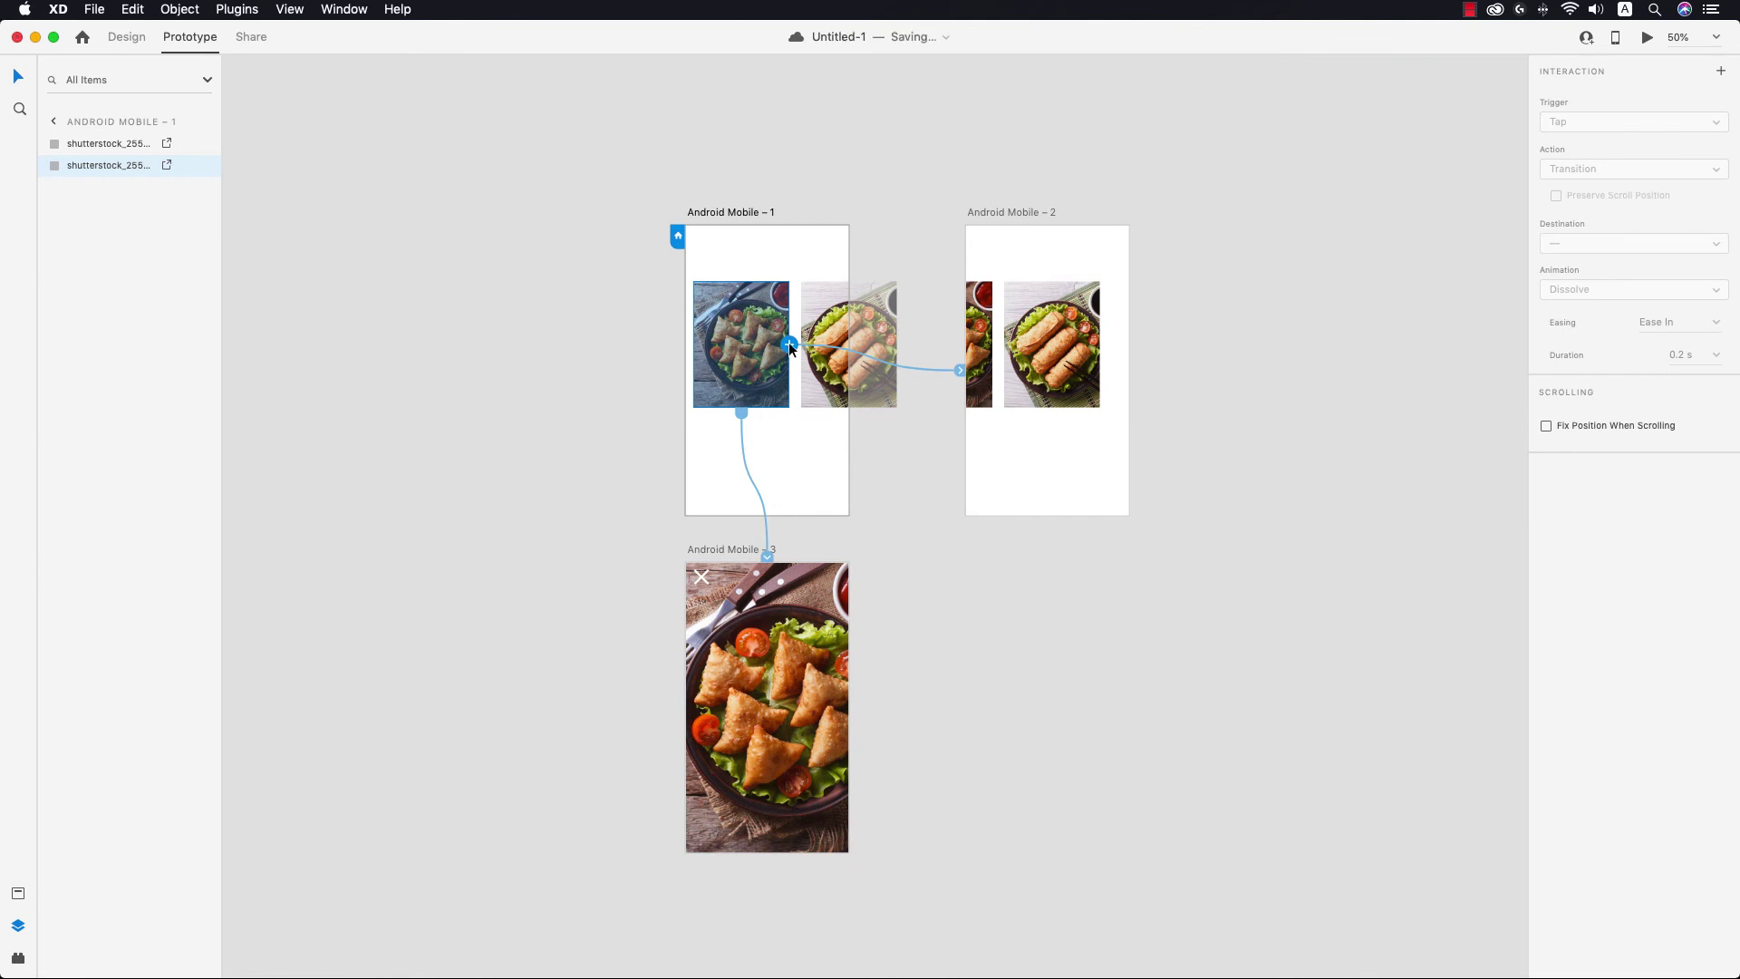
click(790, 346)
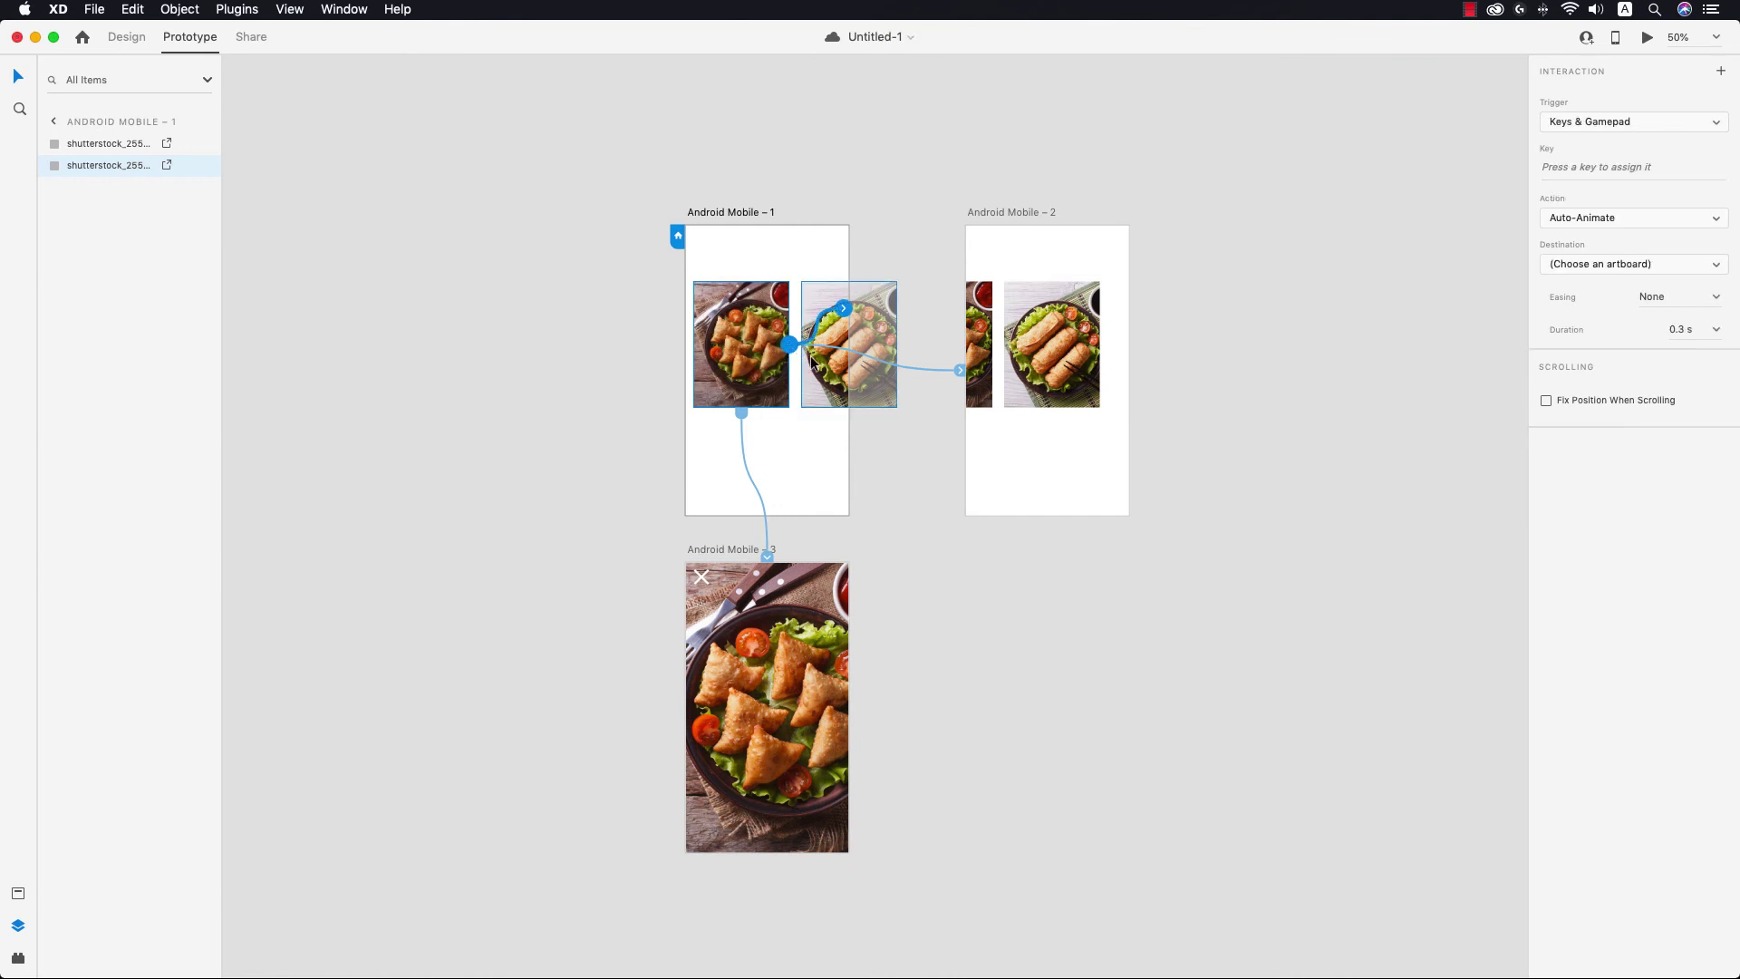
drag(789, 345, 816, 640)
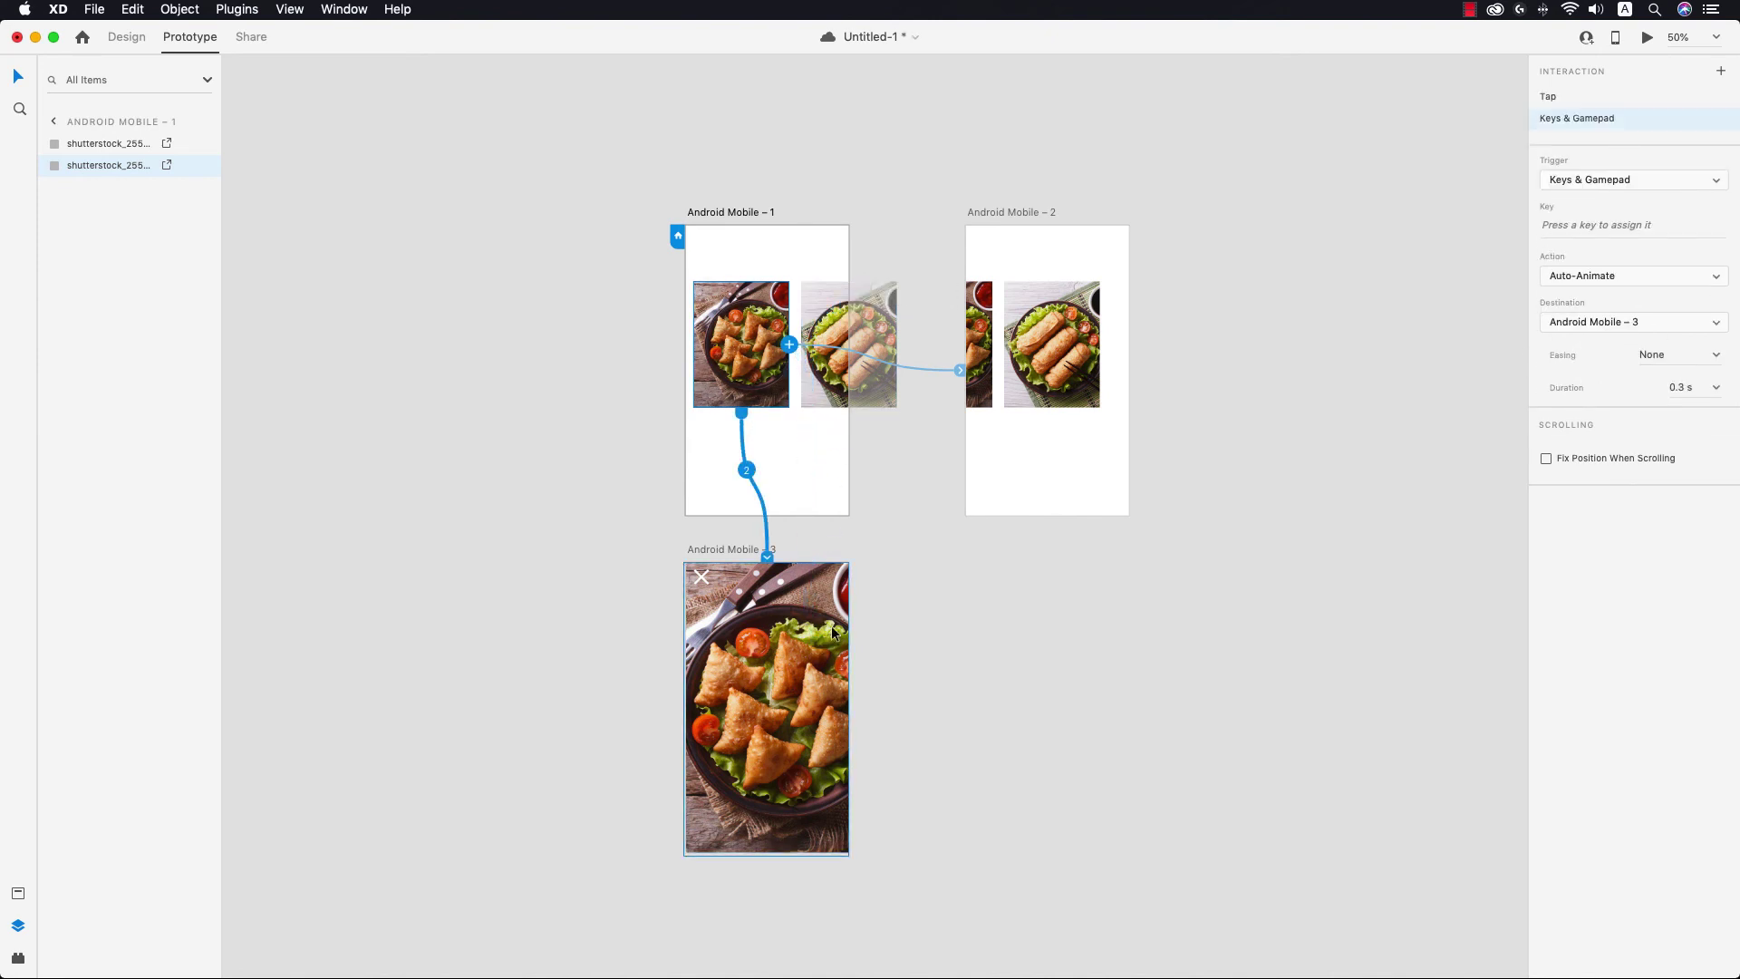
click(1635, 182)
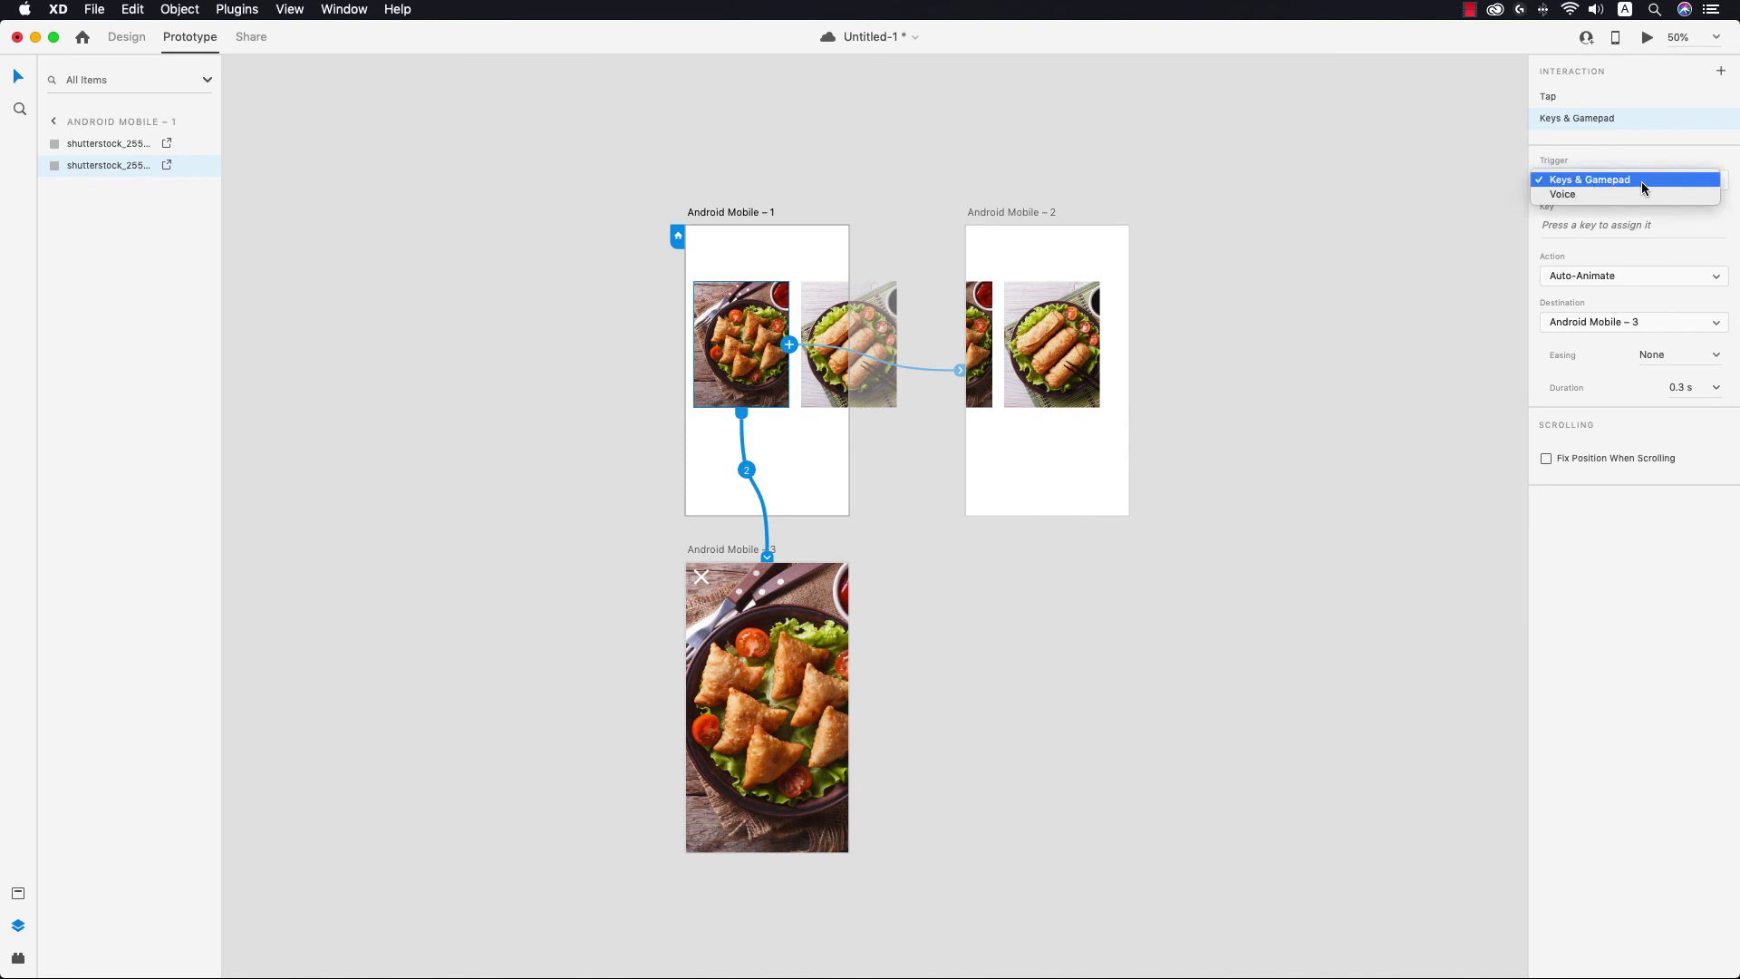
click(1645, 184)
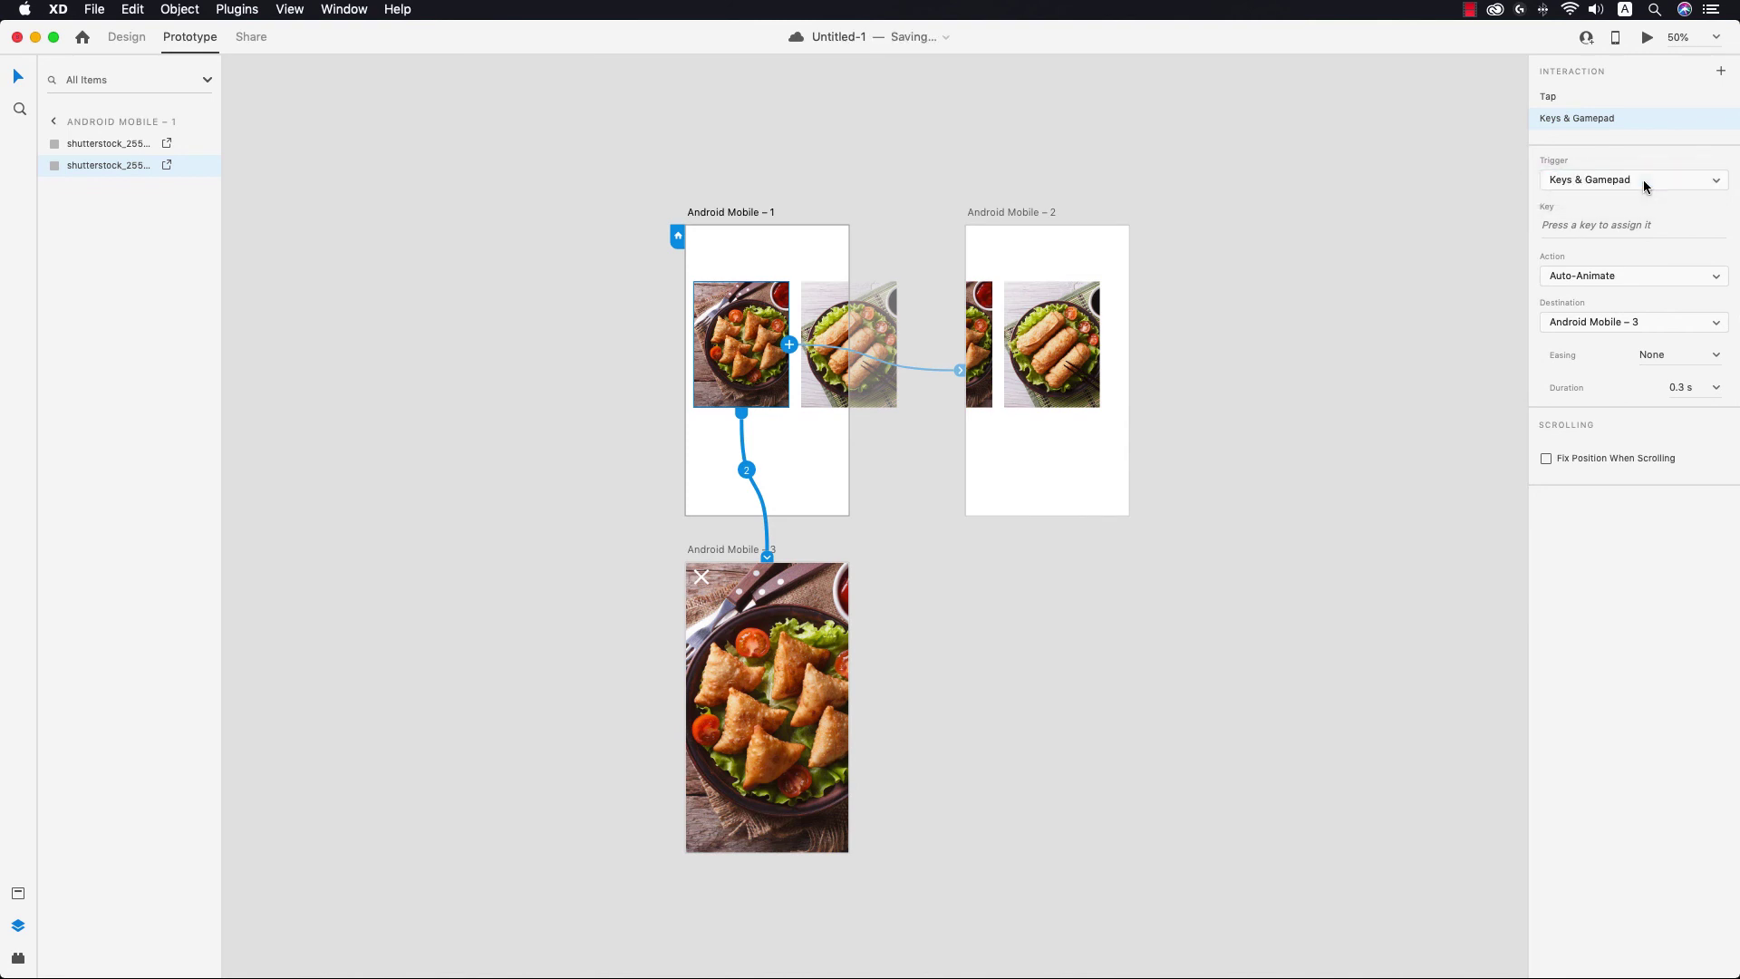
click(1611, 224)
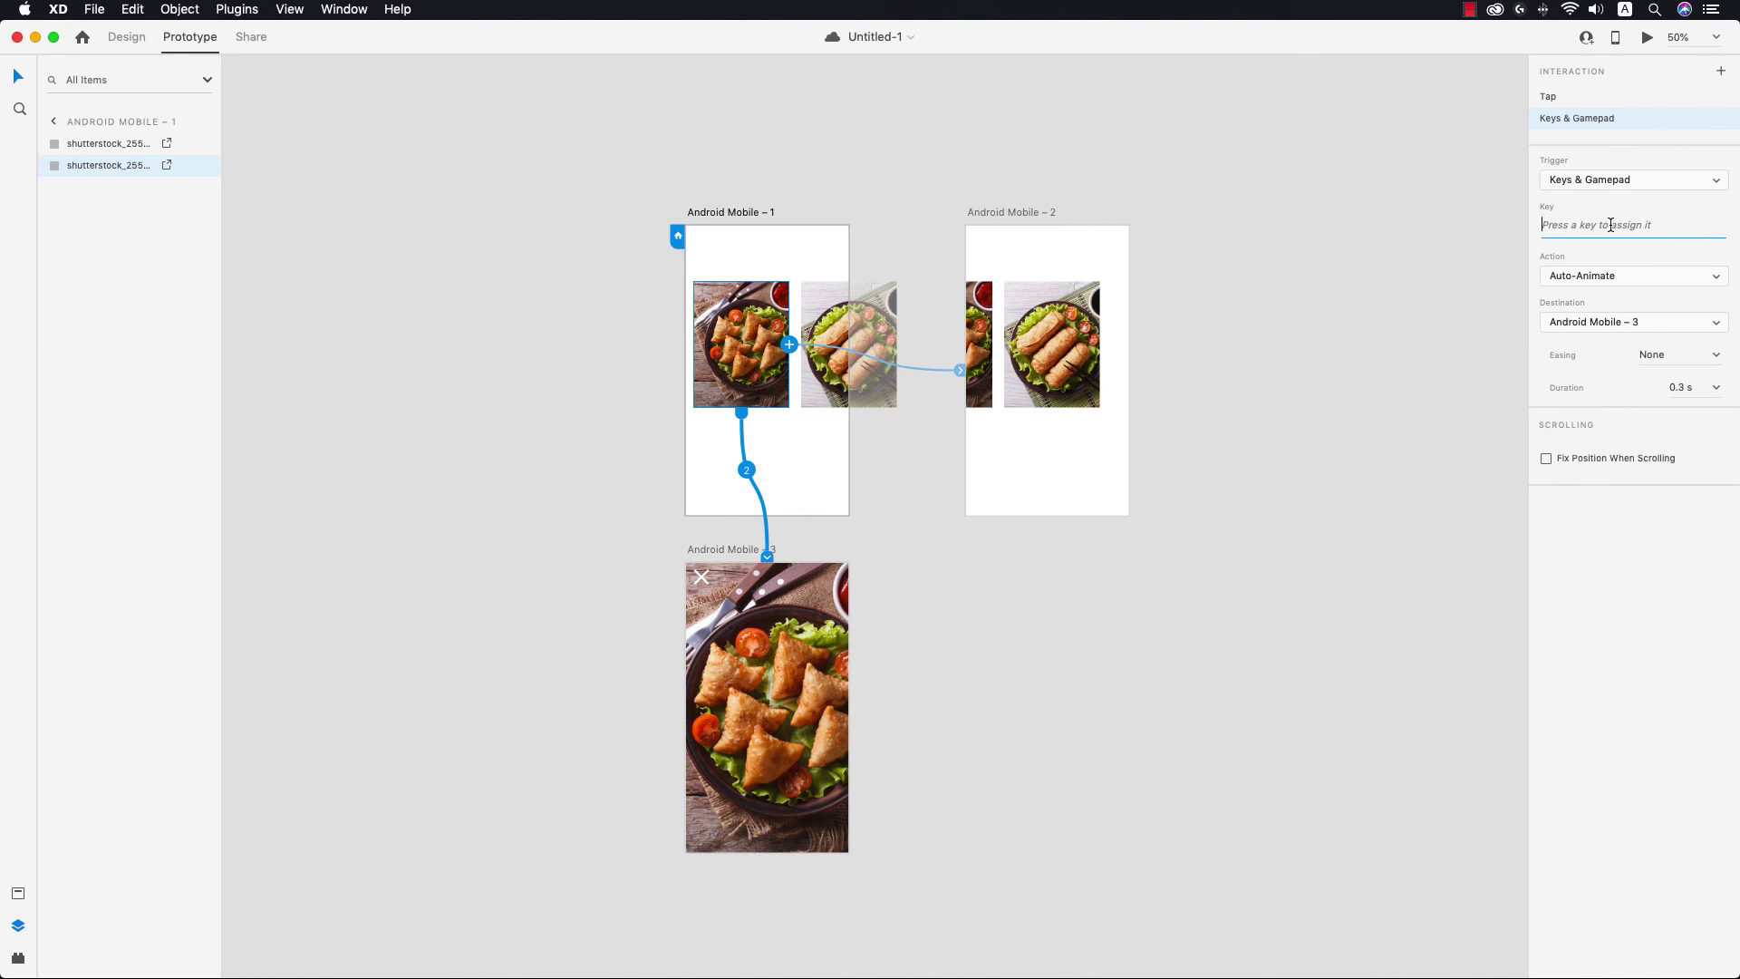
key(p)
click(1273, 302)
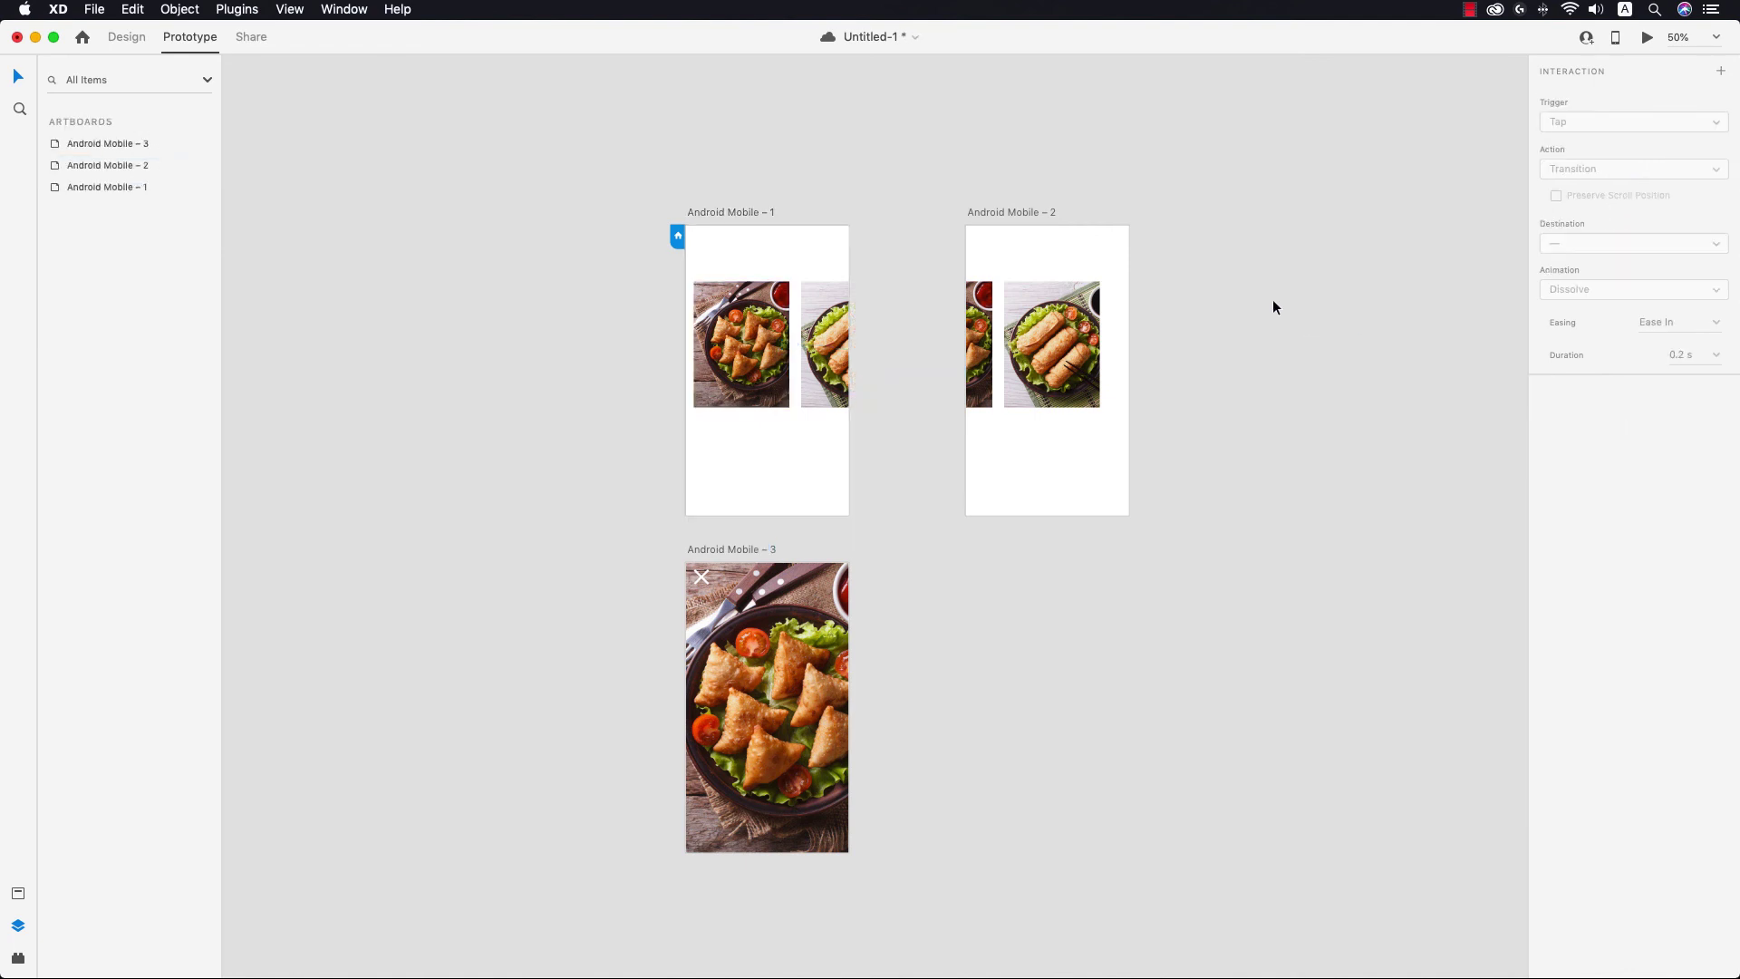
Step: Preview from Android Mobile – 1, test swiping the photos, opening the samosa photo full screen and returning with the close icon, and close the preview
click(720, 214)
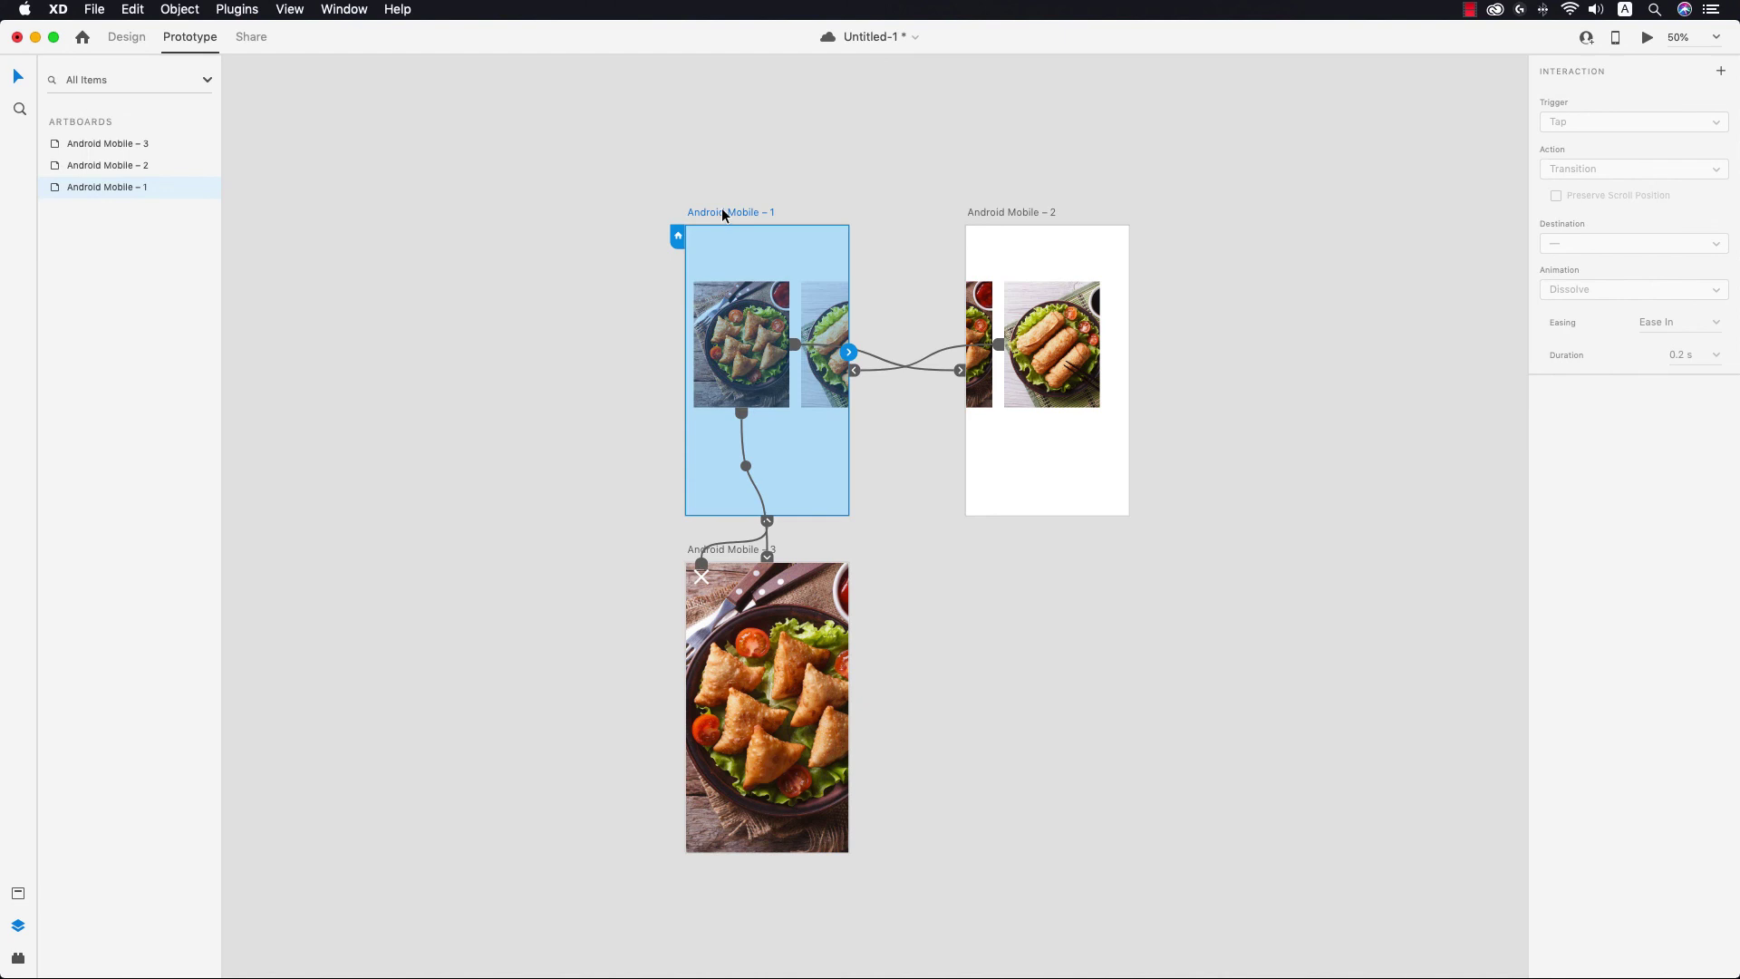
click(1648, 39)
drag(970, 464, 883, 460)
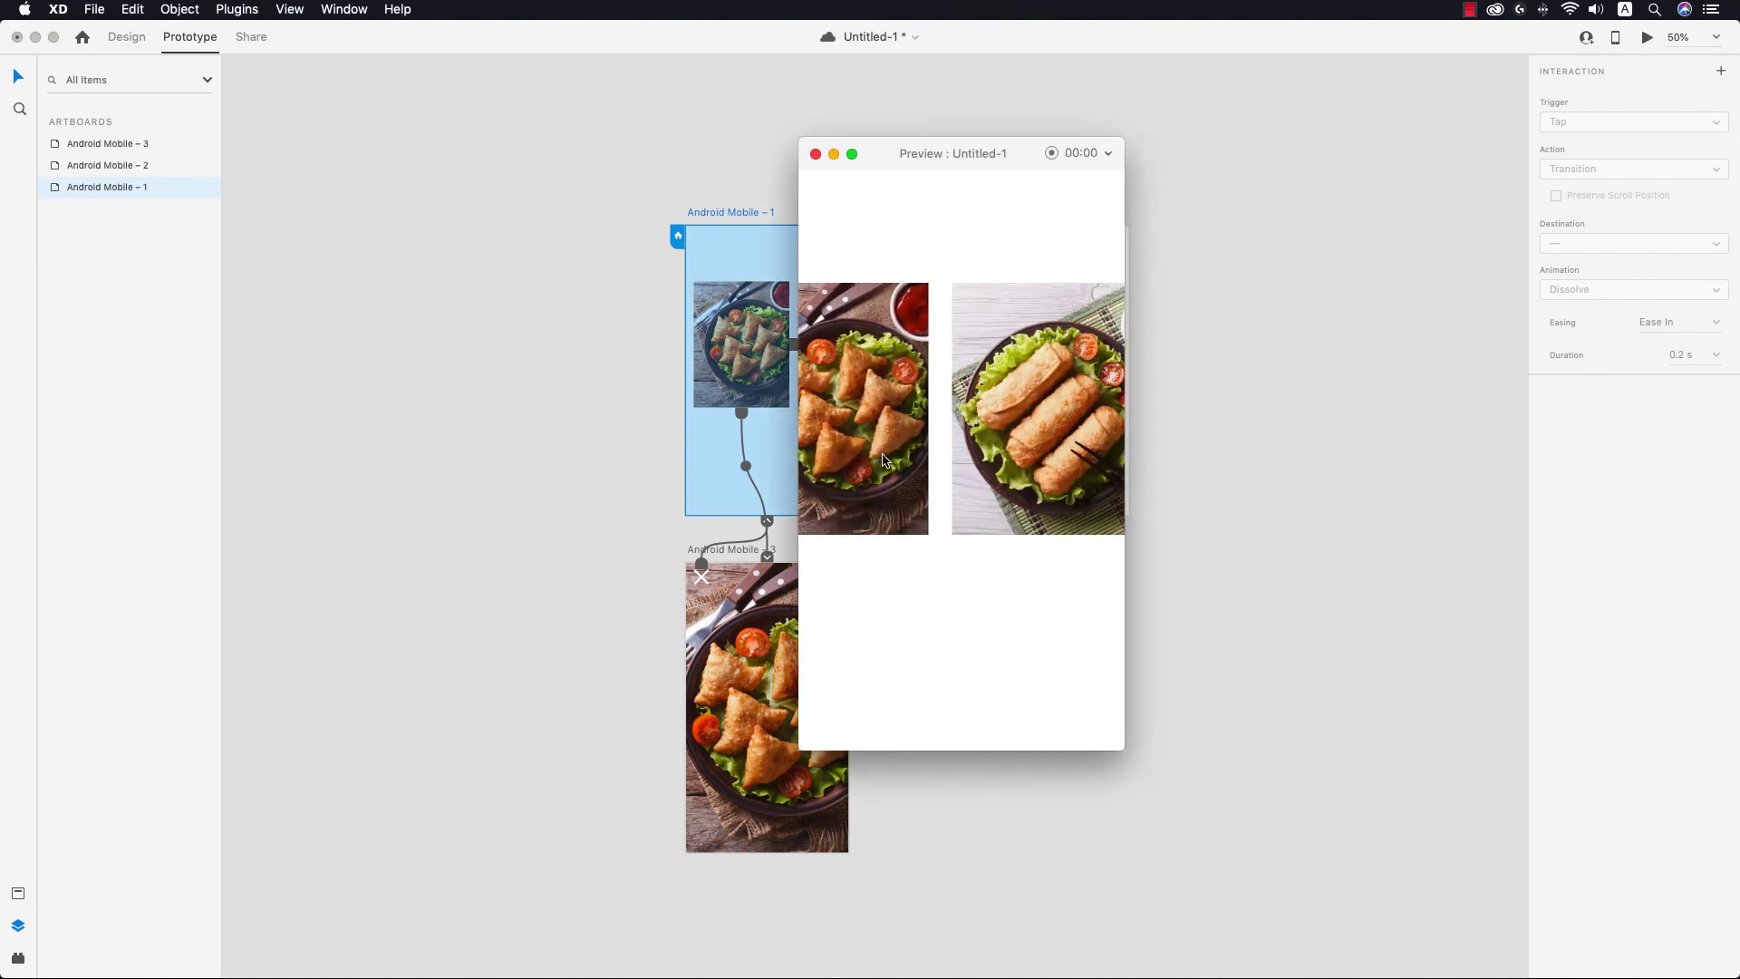
scroll(884, 460, right, 5)
scroll(906, 460, left, 5)
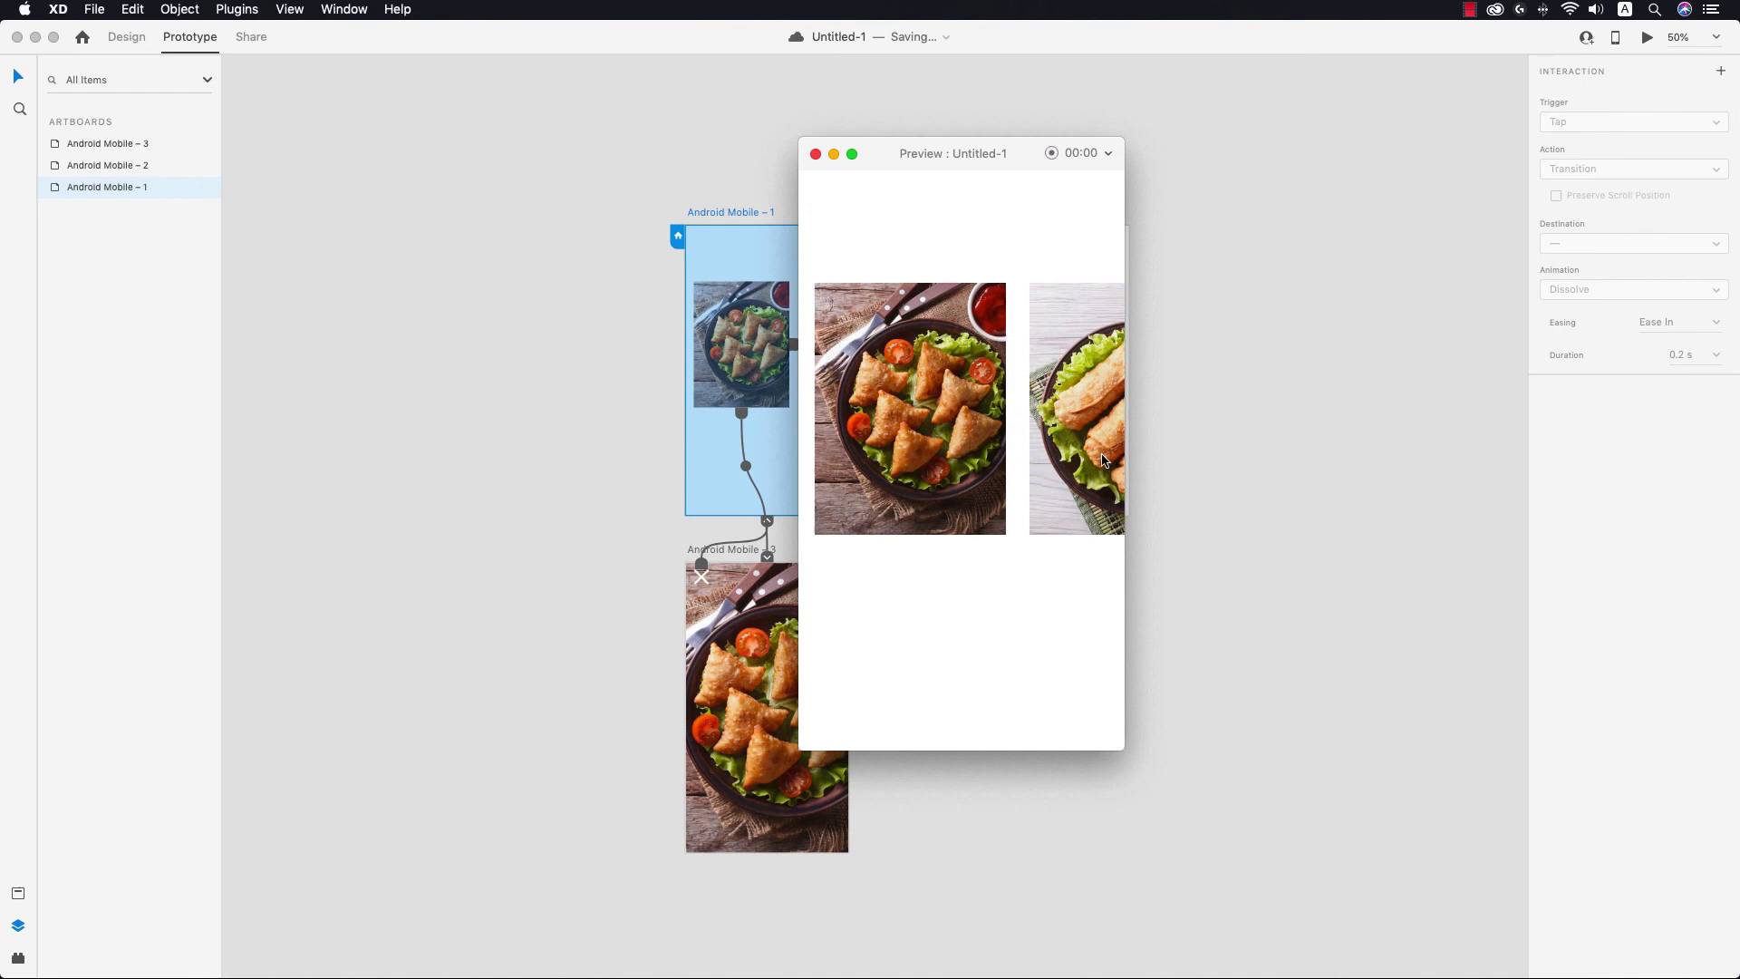
click(936, 460)
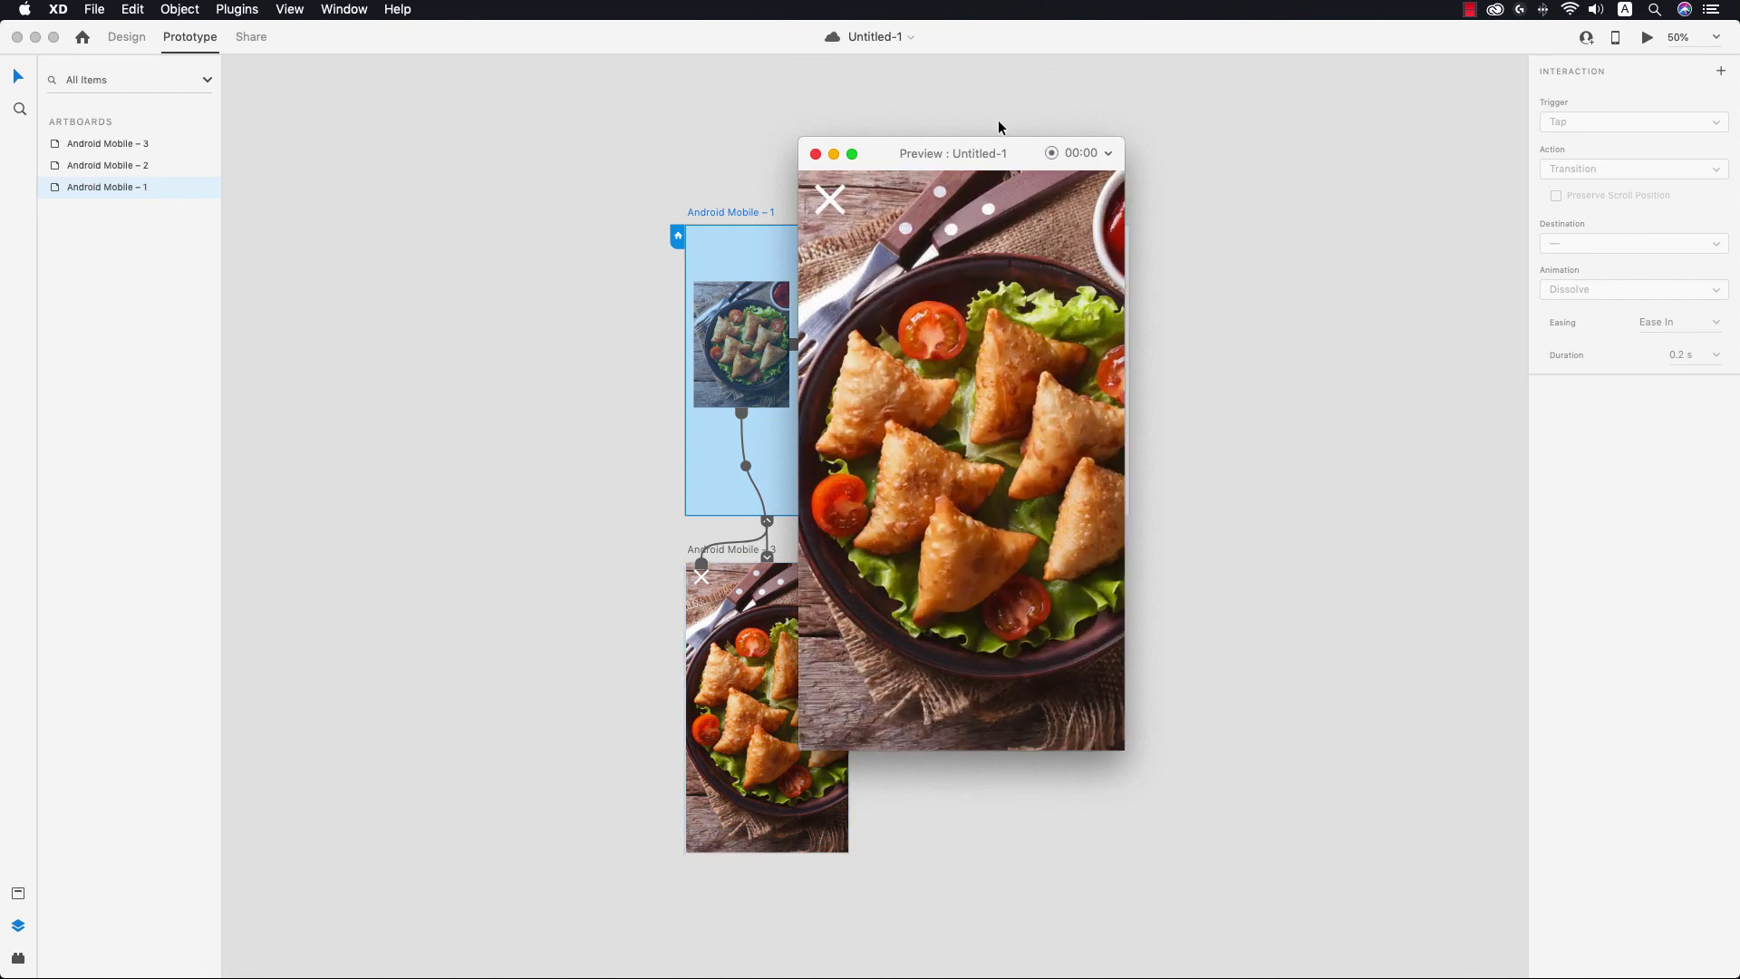
drag(969, 154, 1251, 148)
click(1111, 197)
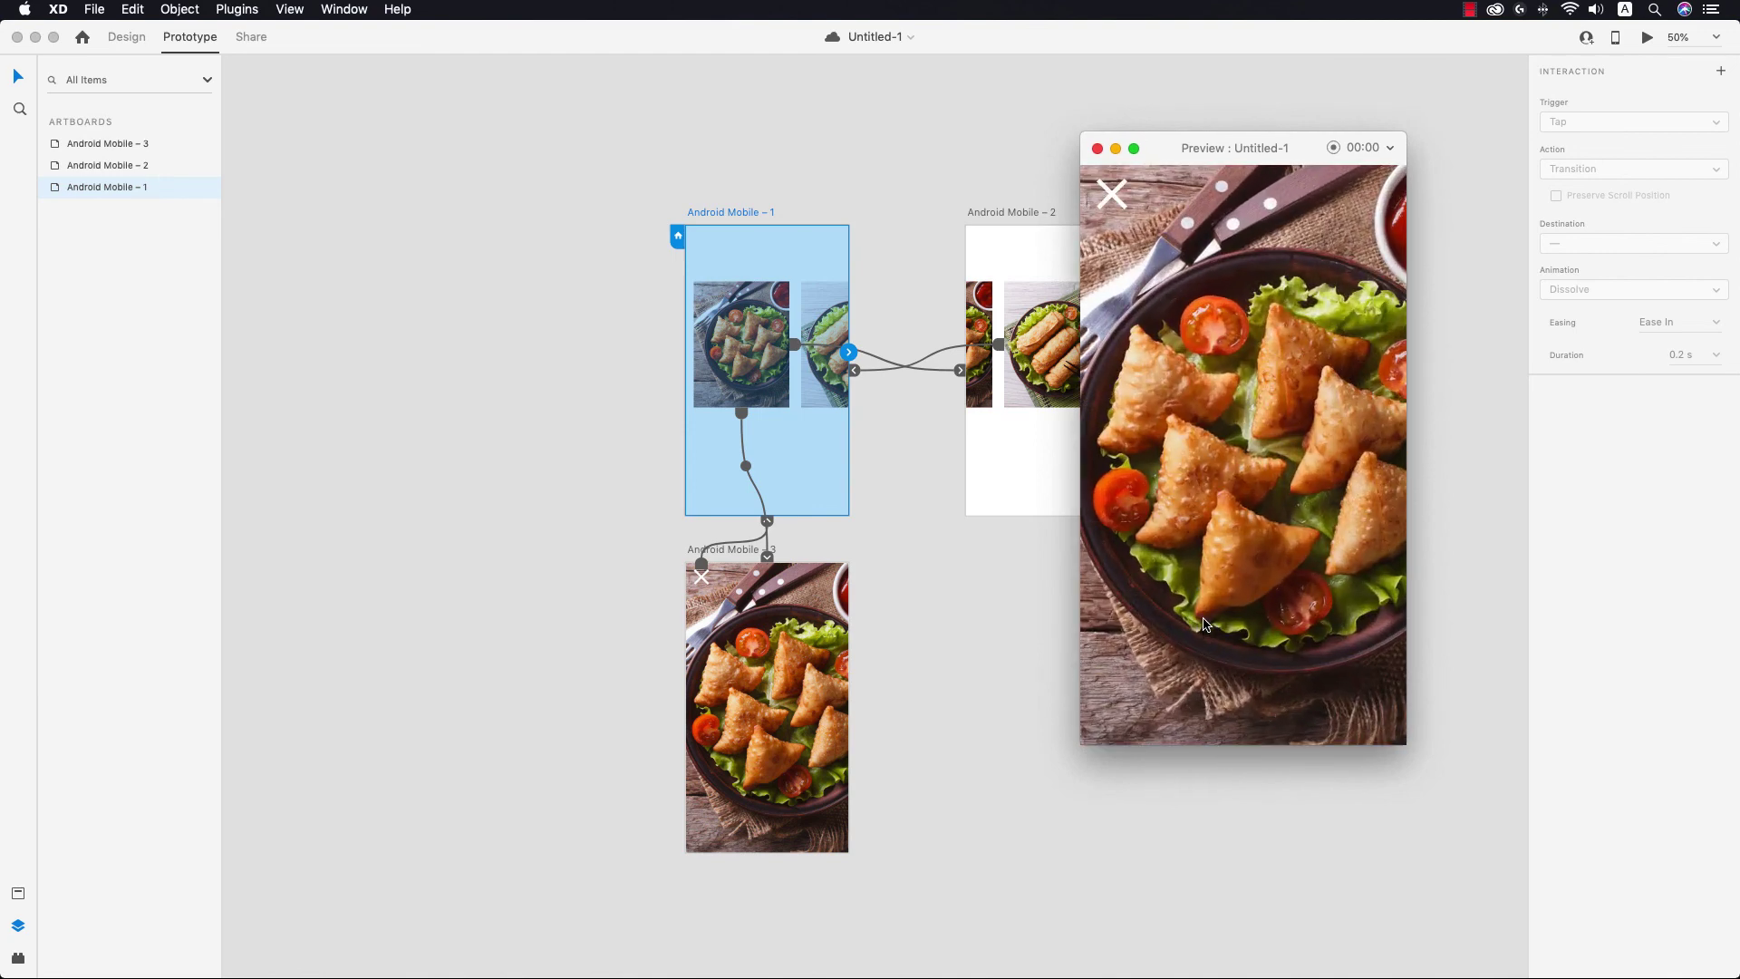
click(1116, 214)
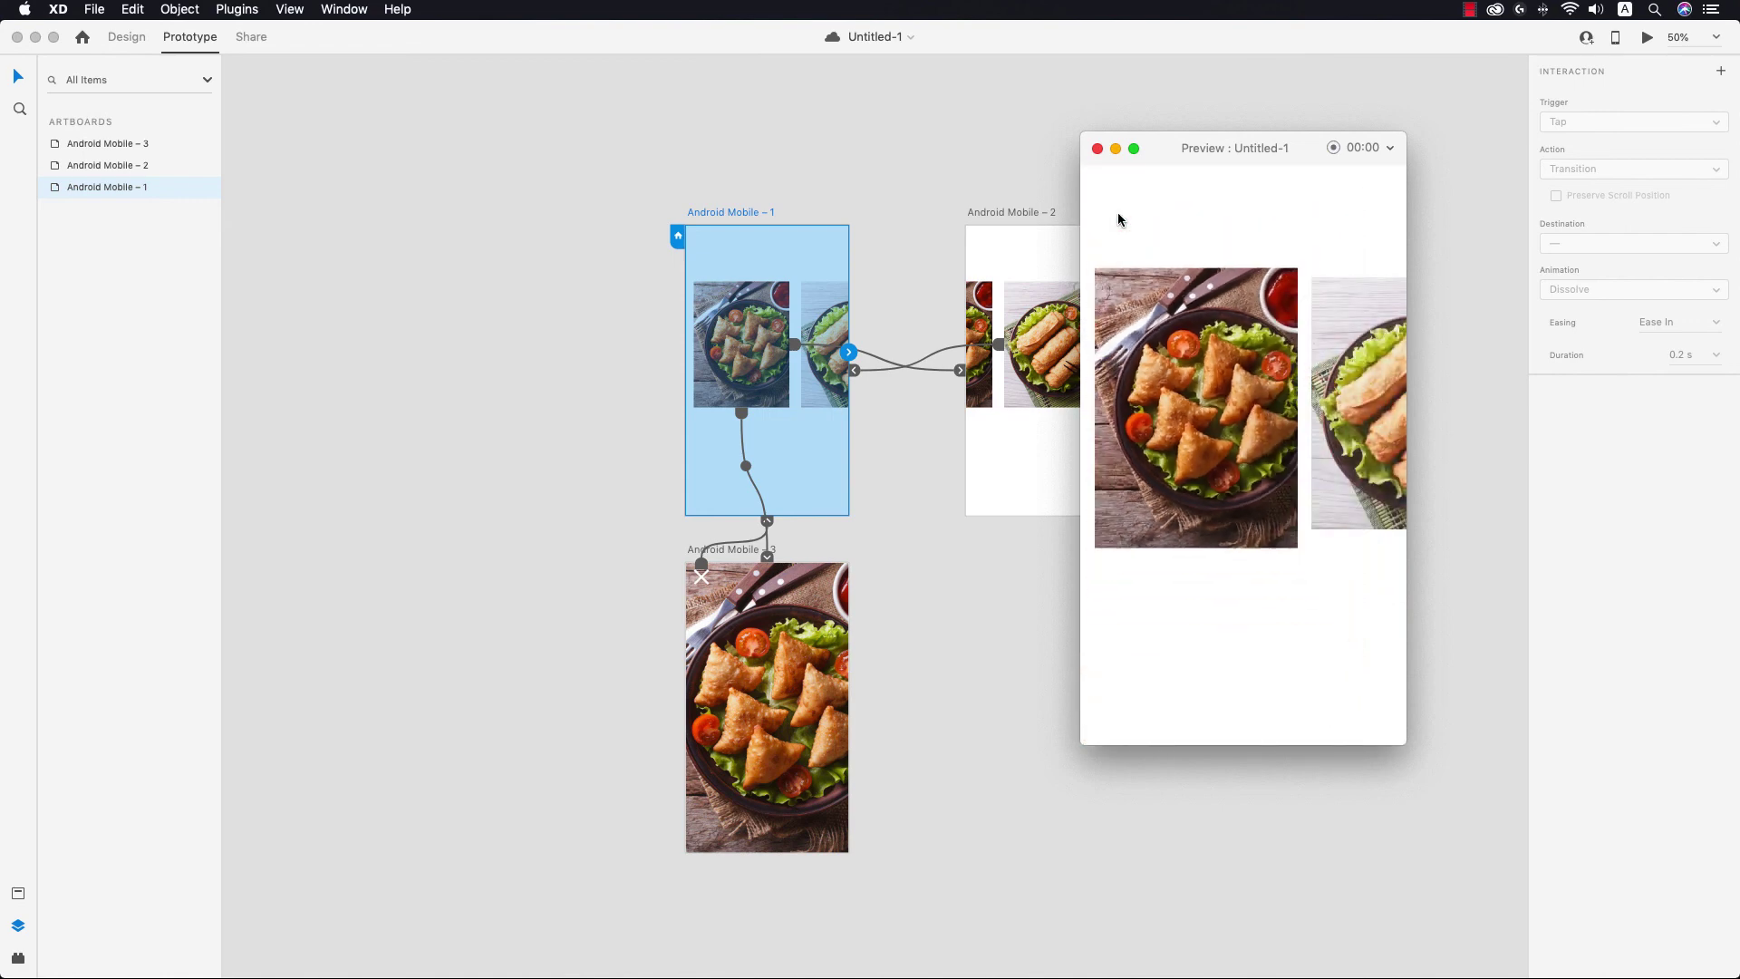
click(1097, 147)
scroll(1030, 179, right, 3)
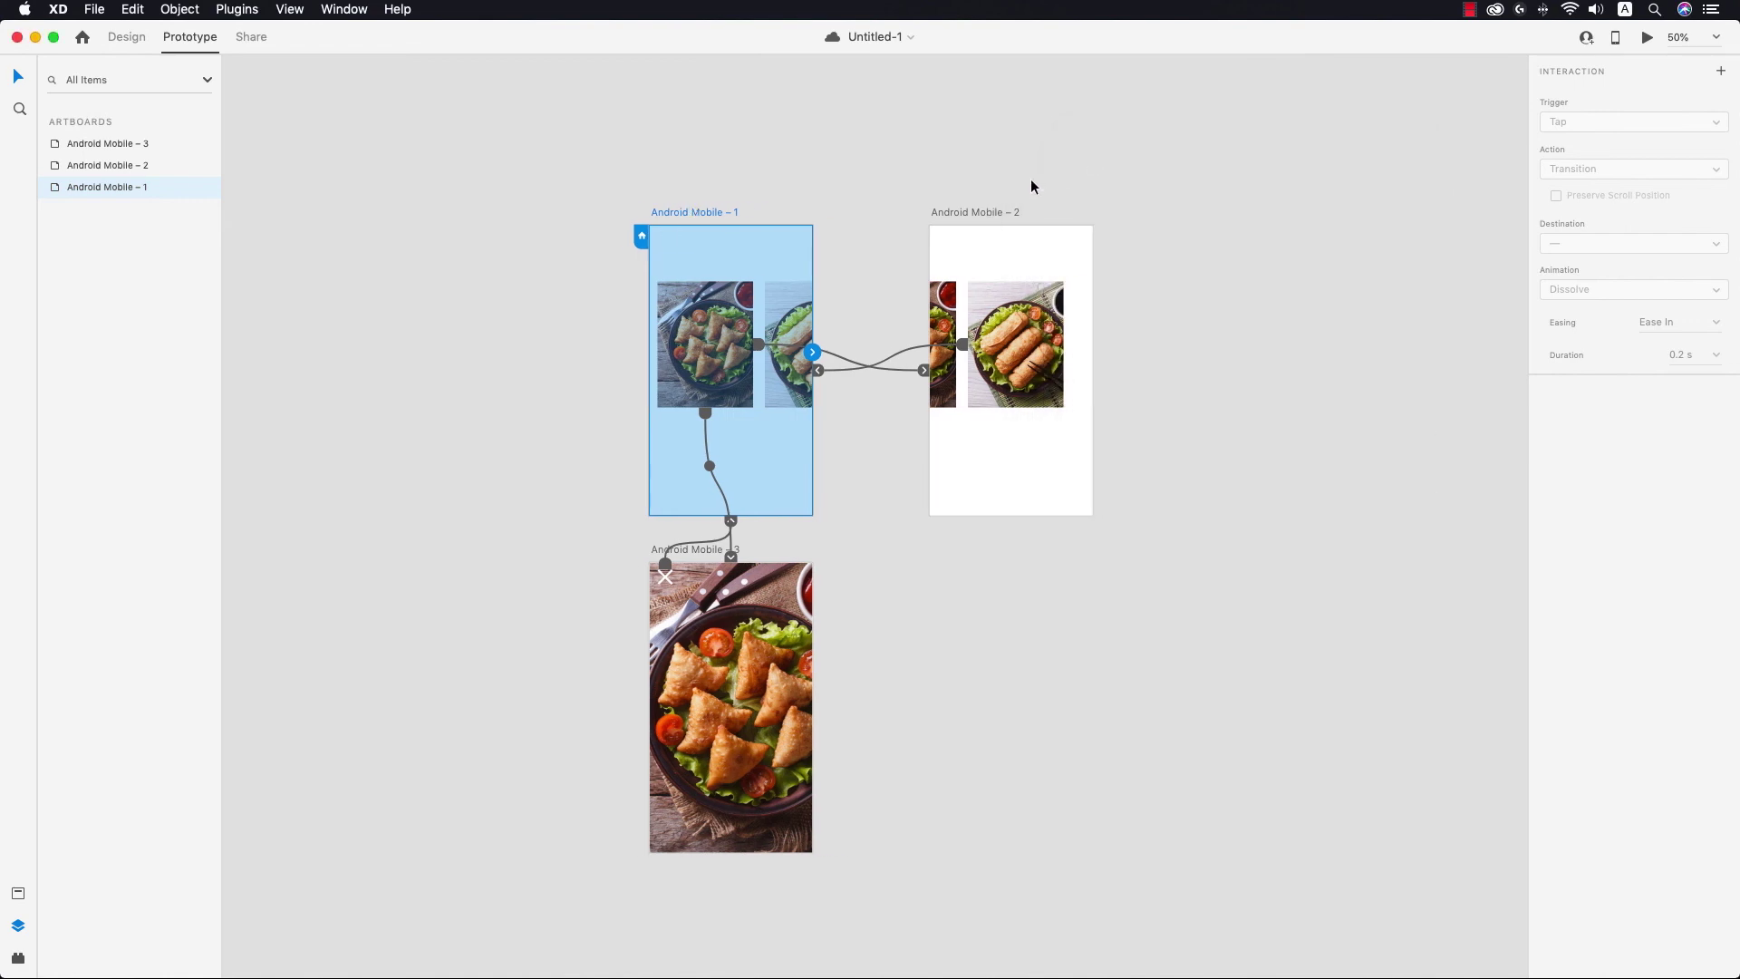
click(1154, 302)
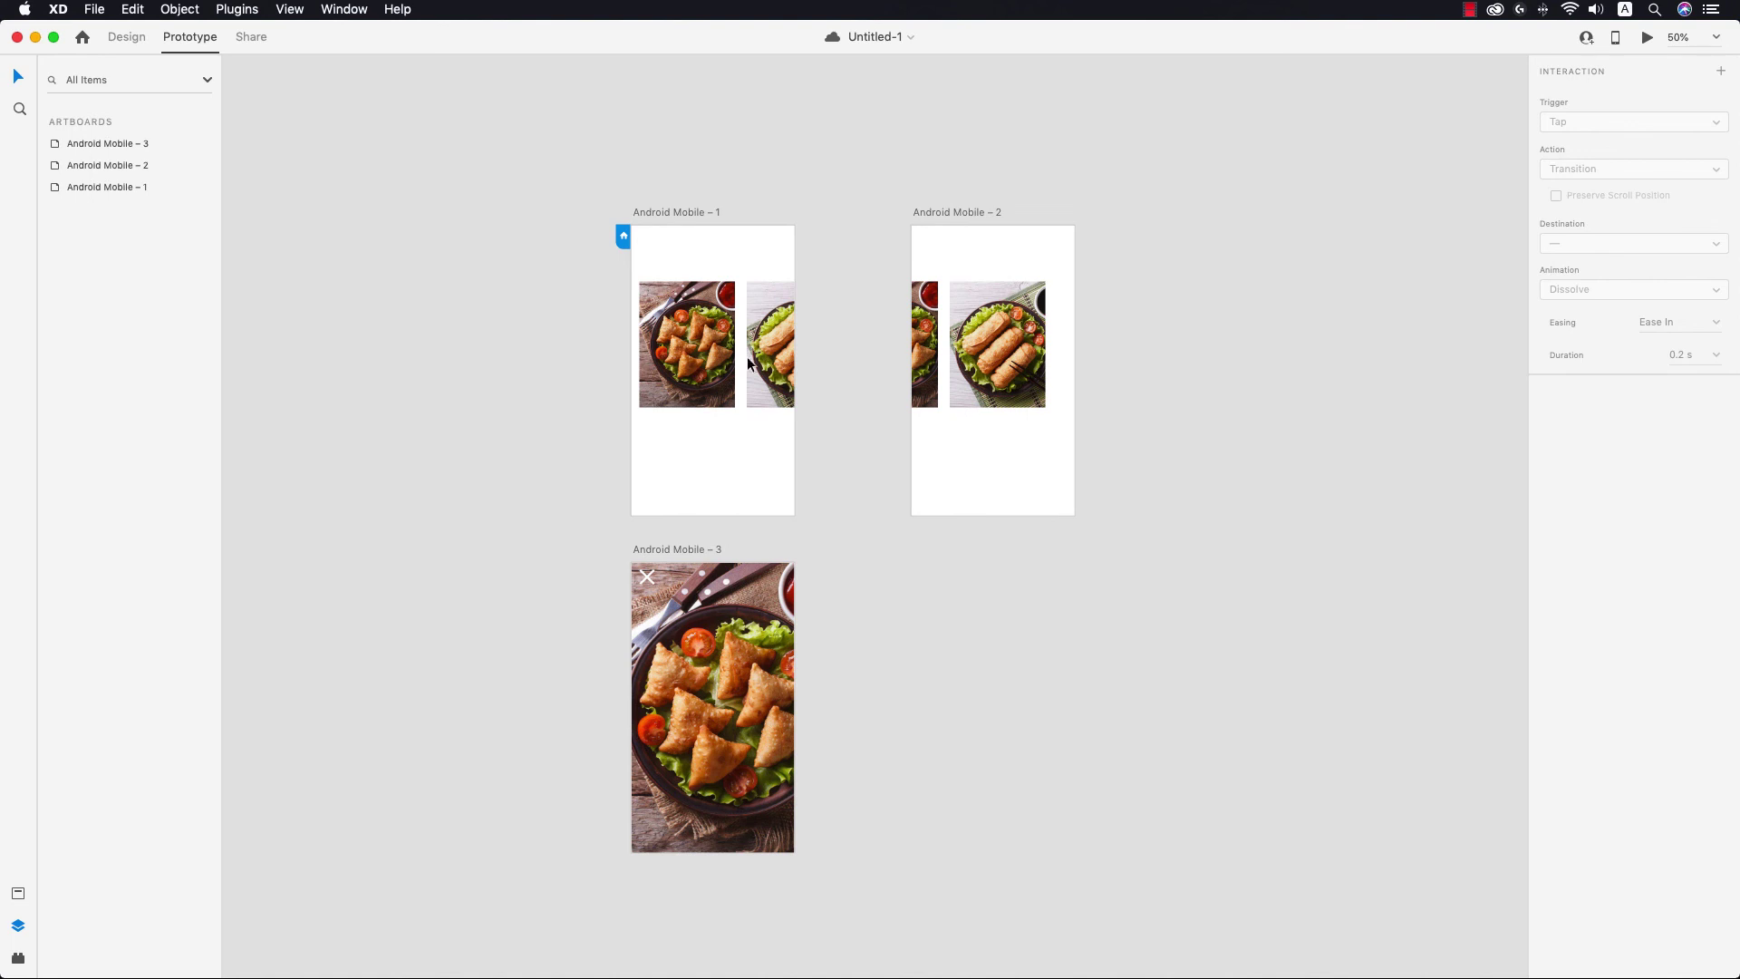